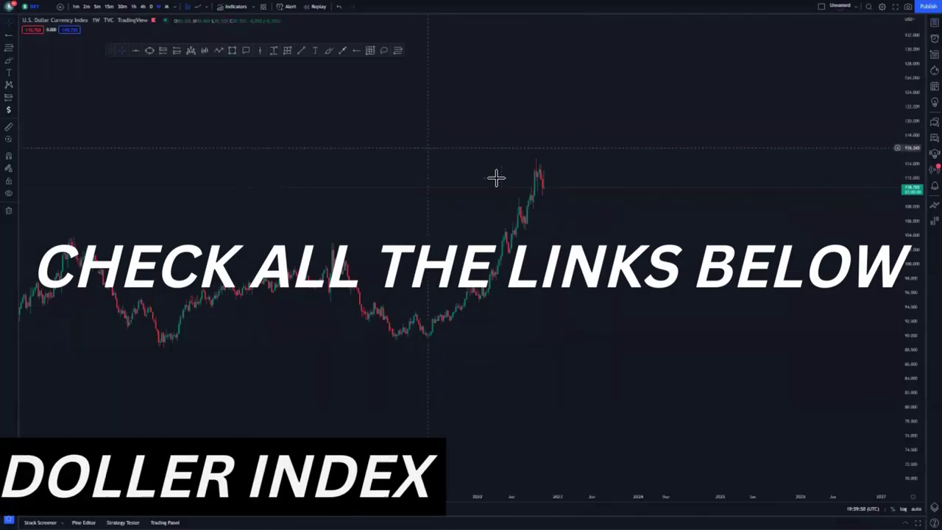
Draw horizontal rays on the weekly chart from the late-2002 lower high at about 109.6 and the early-2002 peak at about 120.7
scroll(447, 199, down, 2)
drag(404, 198, 711, 155)
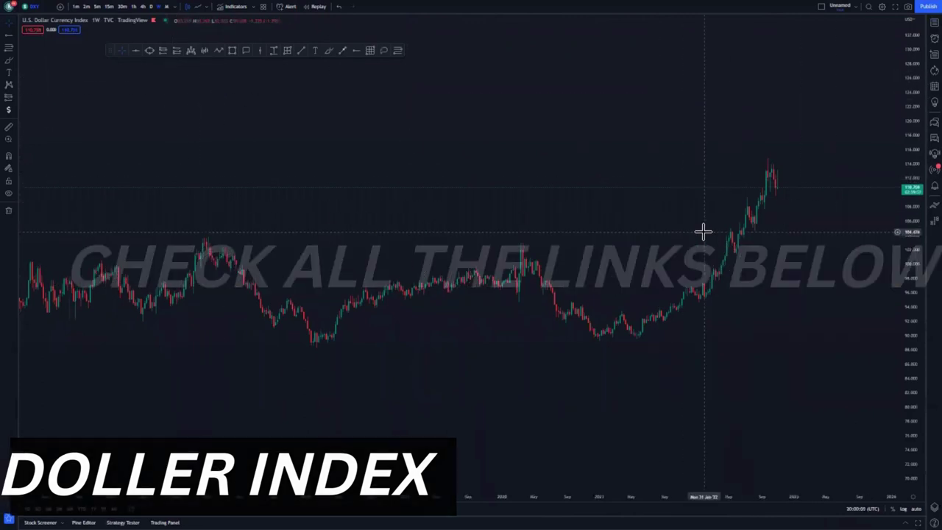
scroll(703, 239, down, 10)
drag(801, 231, 697, 149)
drag(917, 77, 915, 270)
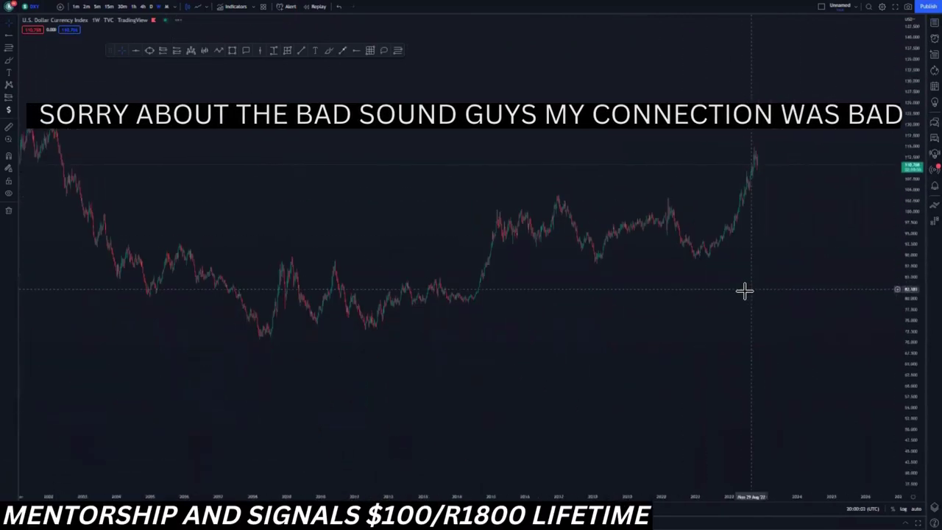
scroll(633, 313, down, 7)
scroll(570, 219, up, 5)
drag(556, 221, 564, 198)
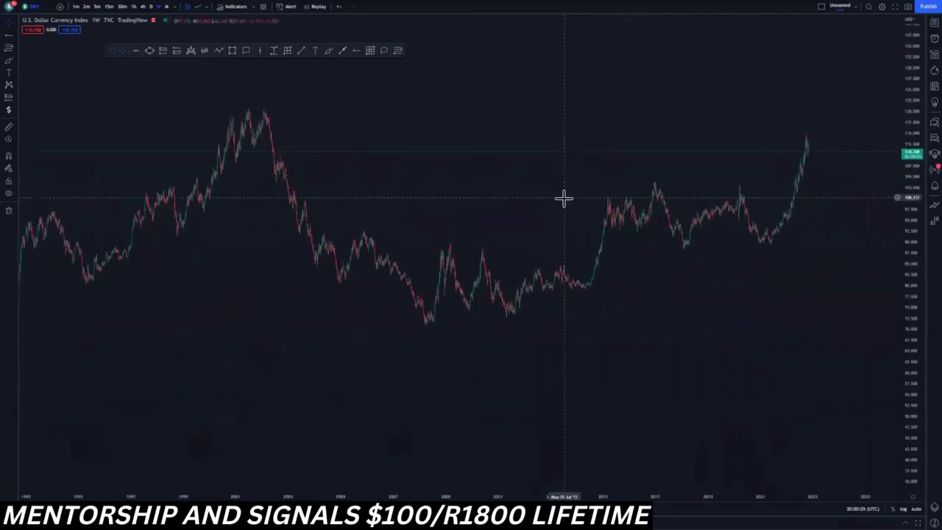
click(278, 156)
click(392, 185)
drag(410, 189, 397, 189)
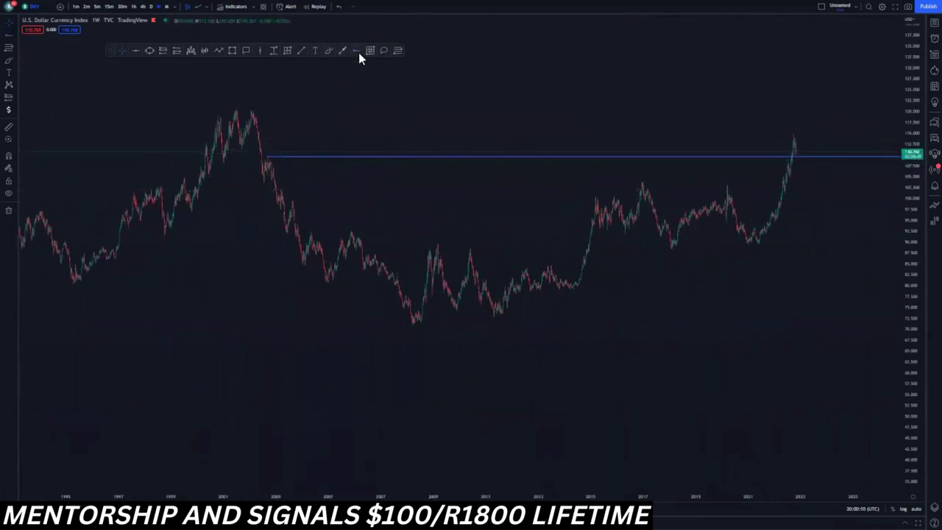
click(250, 108)
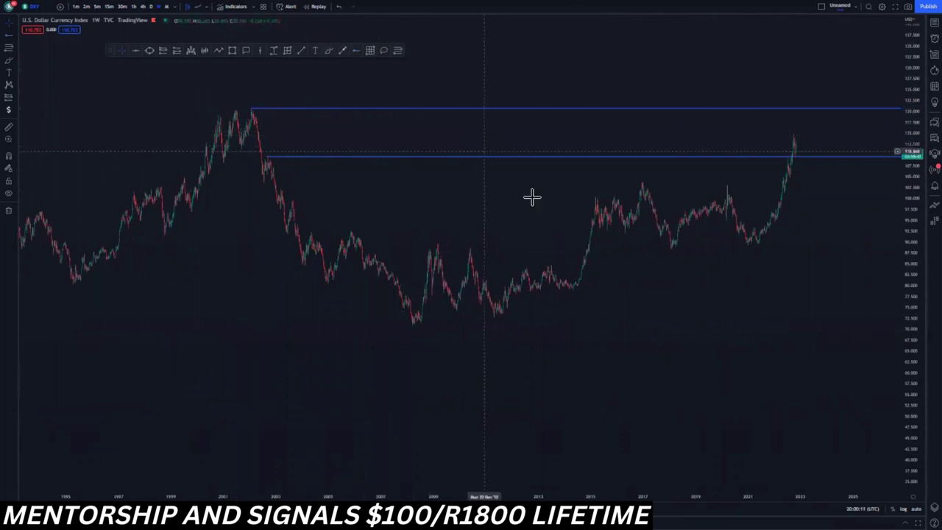
Circle the start of the lower ray and mark the latest candles with the brush, and undo both marks
scroll(680, 254, up, 4)
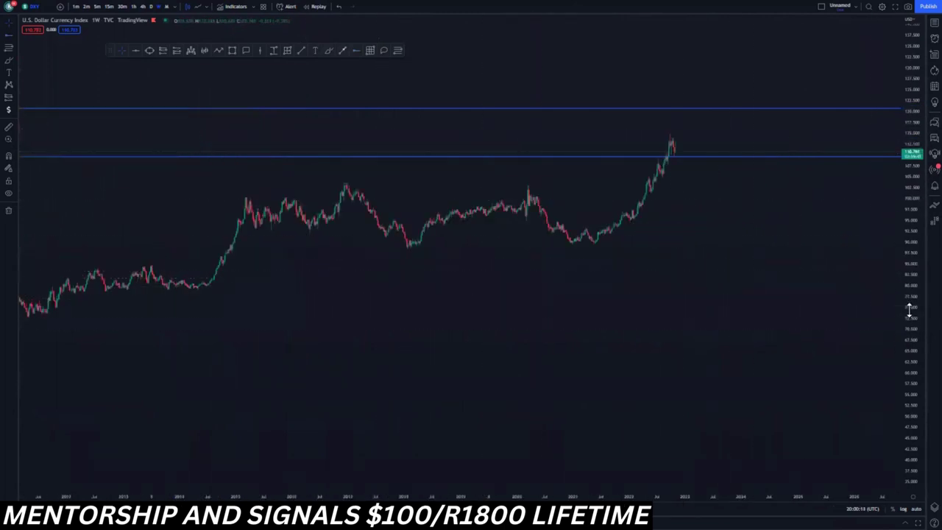
drag(910, 309, 909, 268)
scroll(803, 270, down, 6)
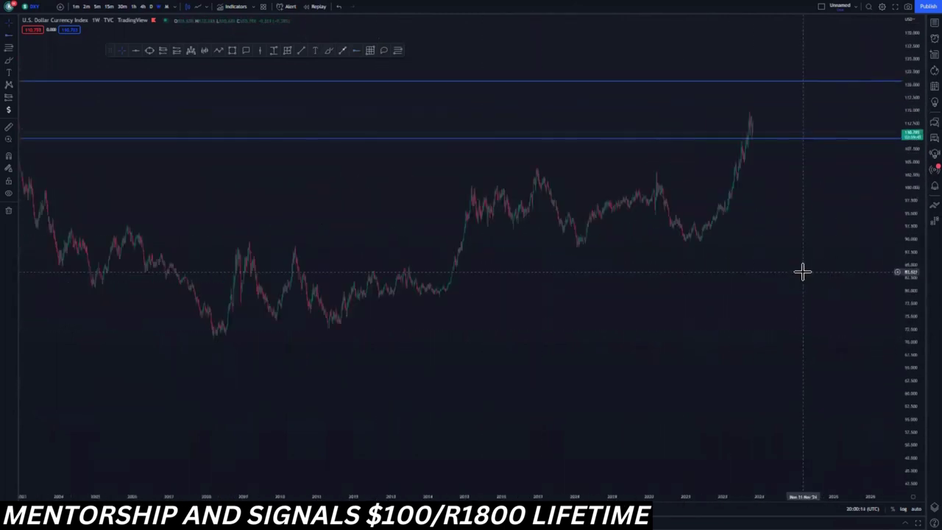
click(243, 137)
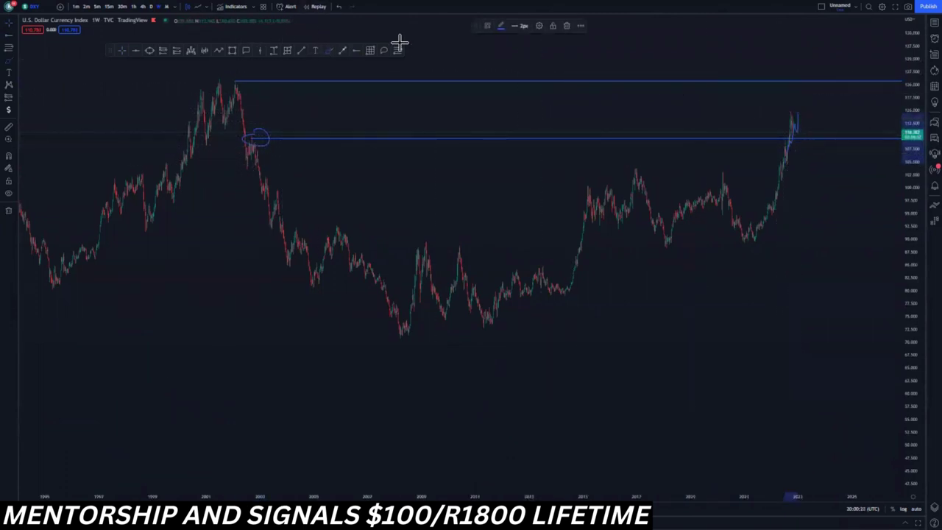
key(ctrl+z)
key(ctrl+z)
Draw a trend line from the 2009 swing high along the 2017 high to the 2022 peak, anchoring its start exactly on the 2009 high
scroll(298, 175, up, 2)
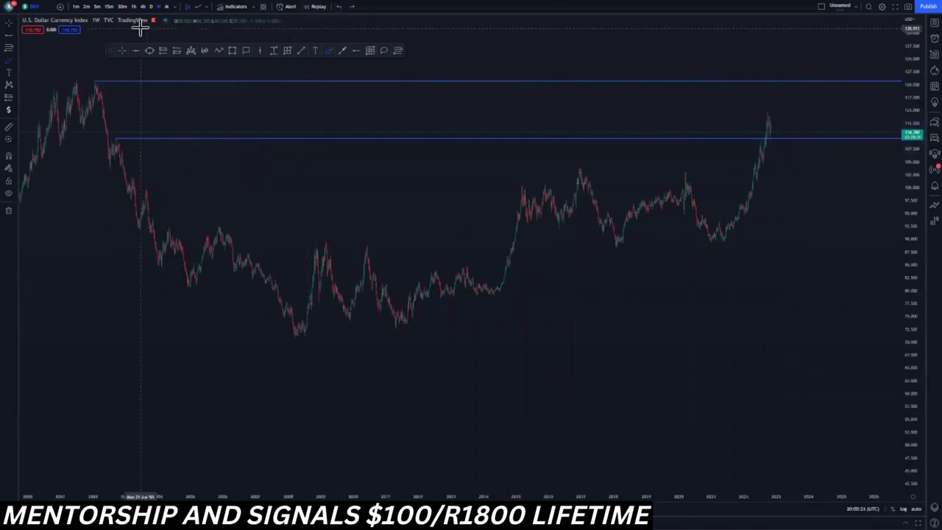
scroll(582, 227, down, 3)
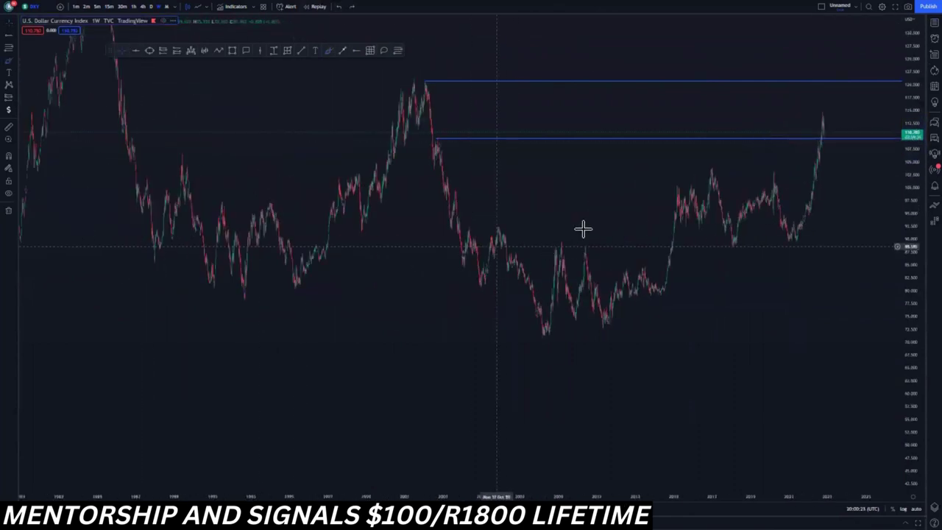
scroll(517, 233, up, 2)
click(302, 50)
click(430, 244)
click(715, 116)
scroll(662, 221, up, 2)
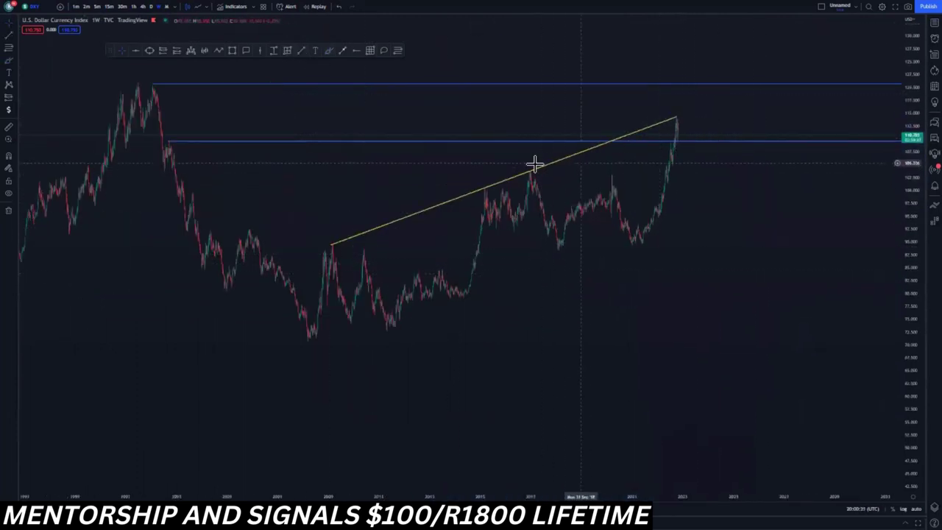
click(329, 247)
drag(331, 245, 333, 244)
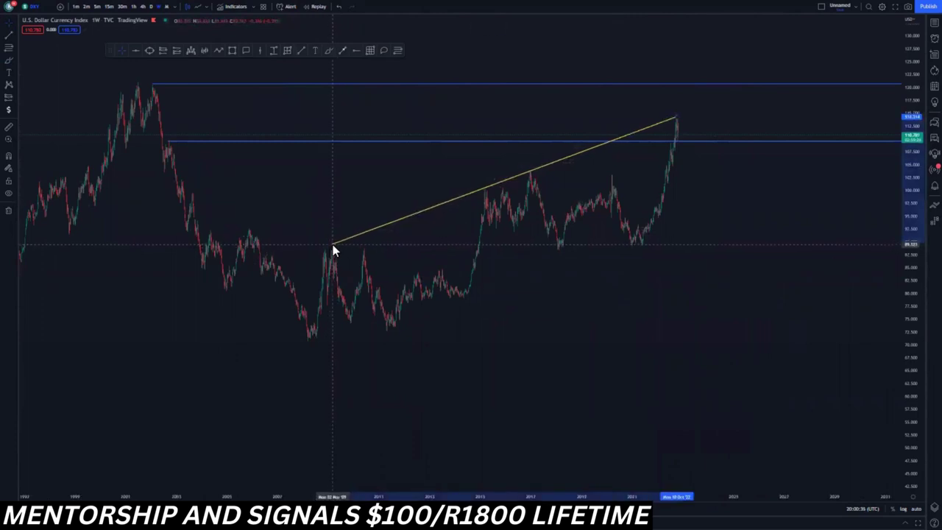
Draw a parallel-looking lower trend line from the 2011 low along the 2021 low, extending past the latest candle, and refine its starting anchor
scroll(614, 267, up, 5)
scroll(572, 181, down, 5)
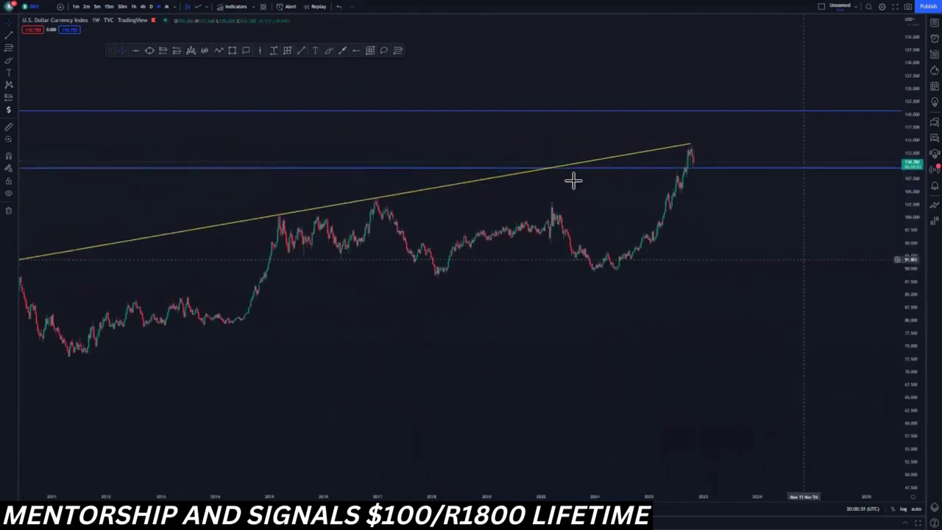
scroll(613, 329, down, 3)
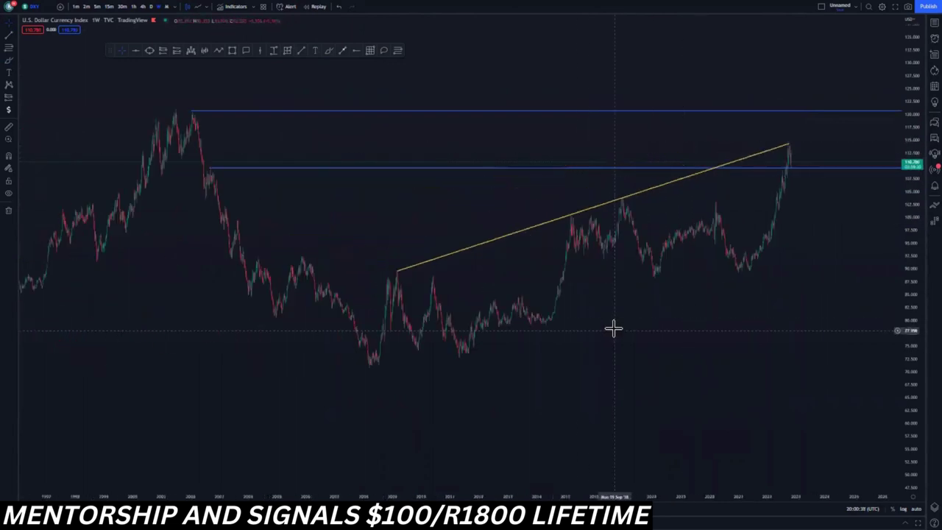
click(301, 52)
click(456, 360)
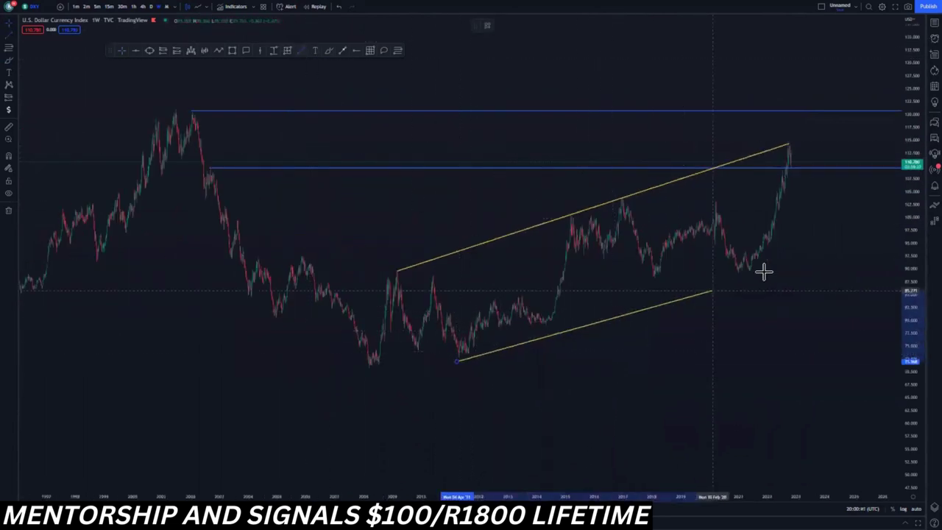
click(816, 249)
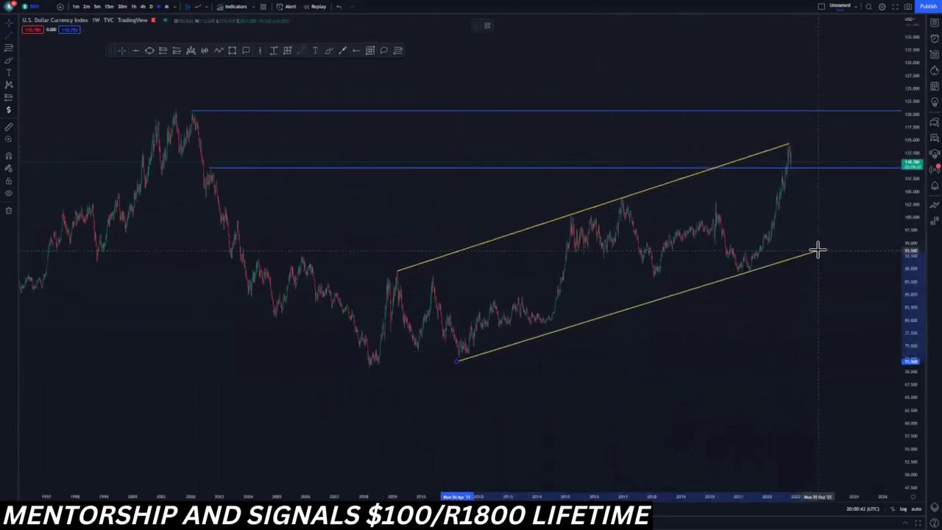
click(457, 363)
drag(584, 367, 482, 361)
Add a horizontal ray from the 2011 low at the start of the lower trend line, at about 72.7
scroll(482, 361, down, 6)
drag(898, 224, 901, 298)
drag(845, 340, 742, 301)
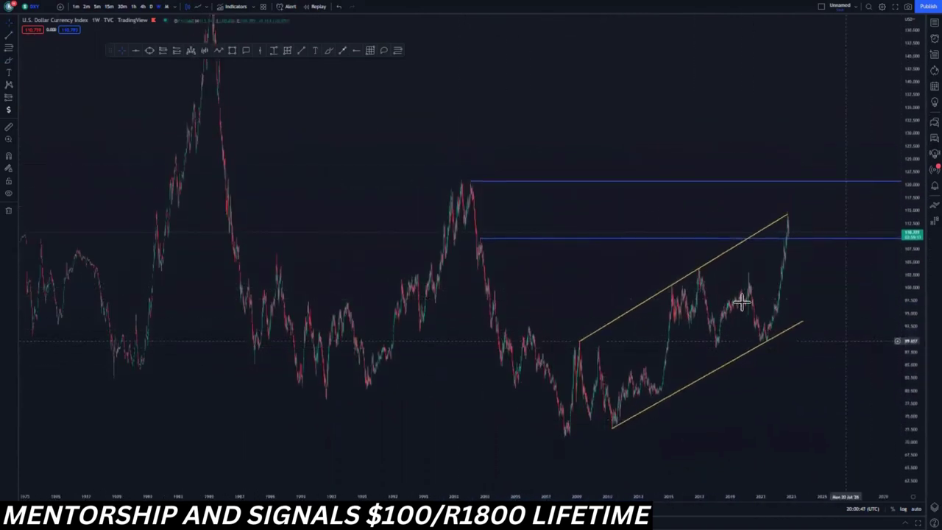
click(355, 49)
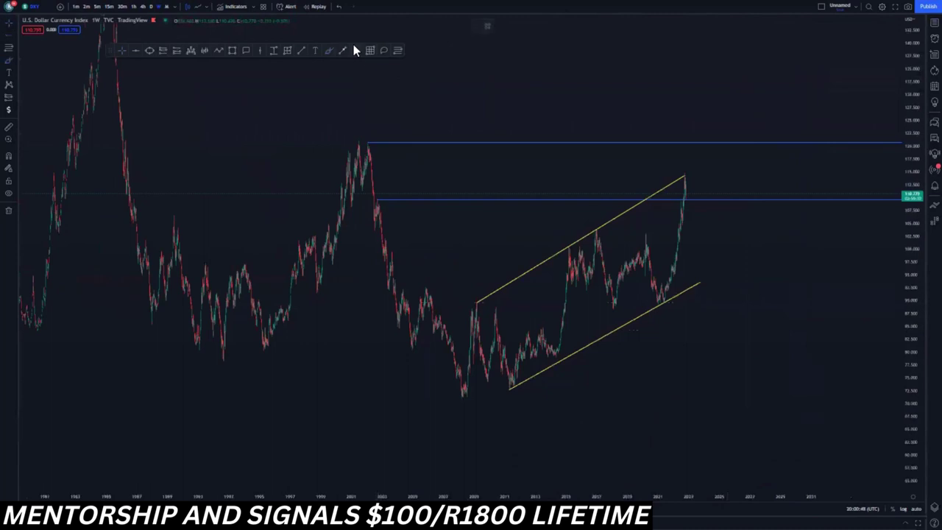
click(510, 389)
scroll(135, 69, down, 3)
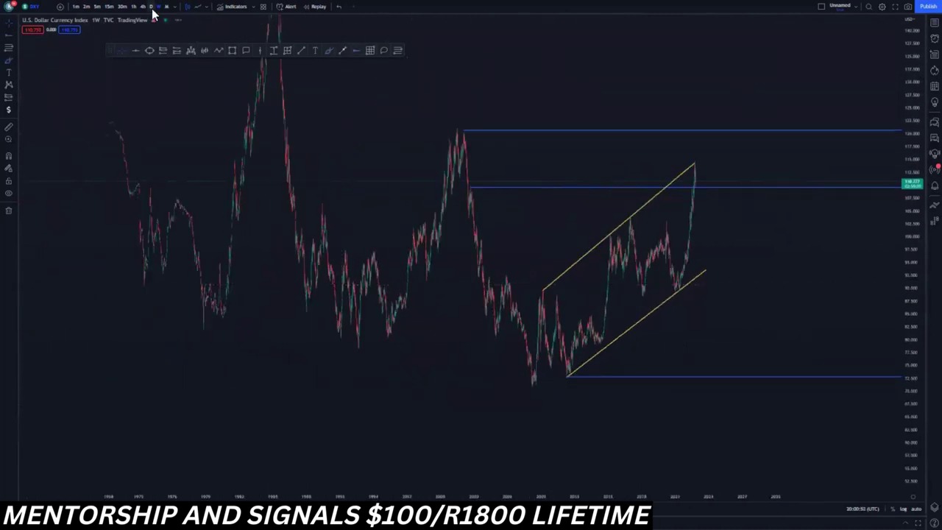
Switch the chart to the daily timeframe and draw a short trend line from the July 2022 high past the 2022 peak
scroll(498, 313, up, 1)
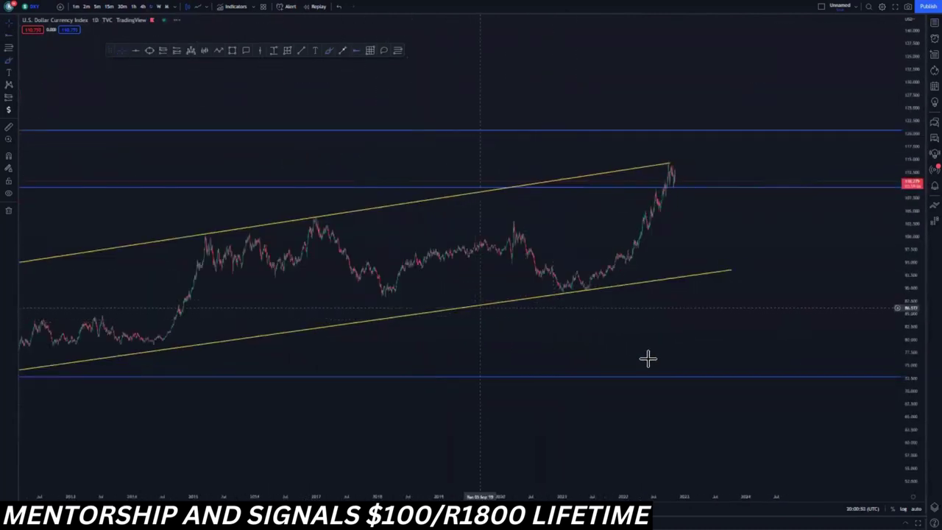
scroll(847, 311, up, 8)
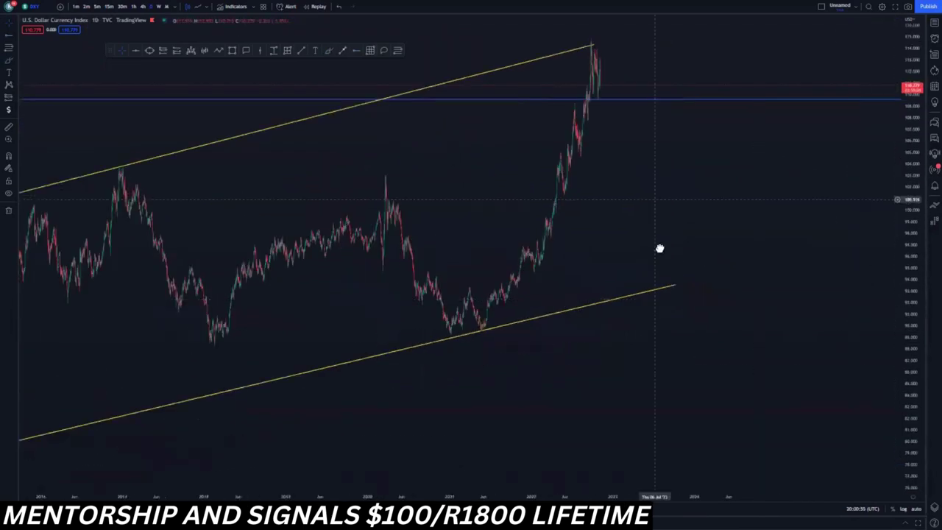
scroll(714, 309, up, 4)
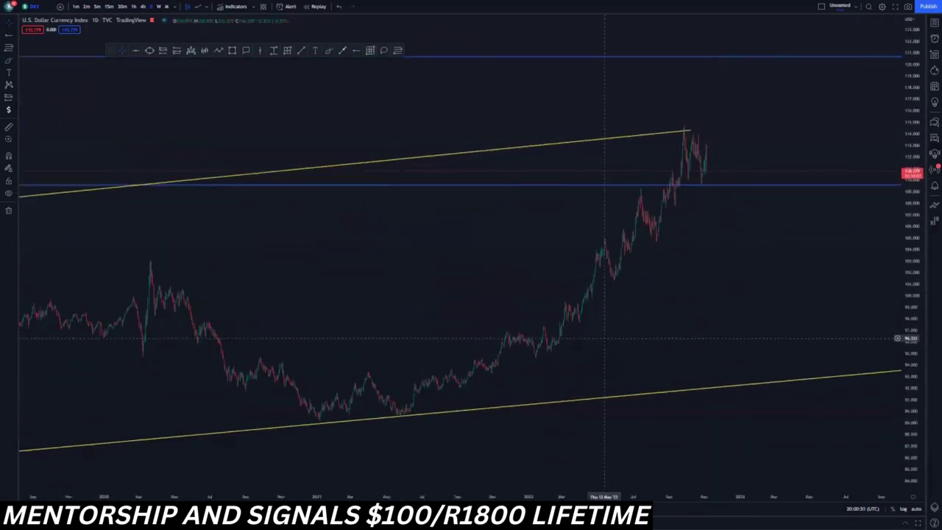
scroll(816, 322, up, 6)
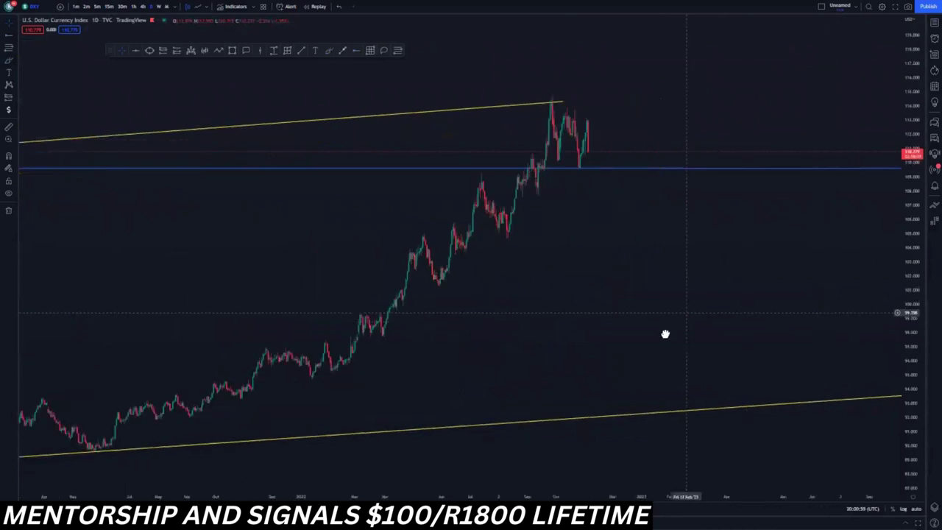
click(458, 195)
click(542, 105)
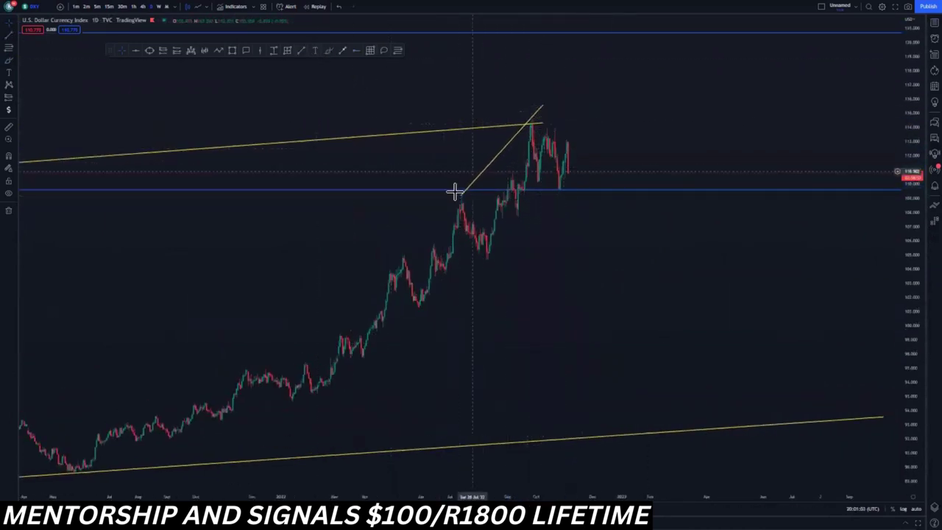
Draw a lower trend line from the August 2022 low through the latest swing low, anchoring its start exactly on the August low
click(301, 50)
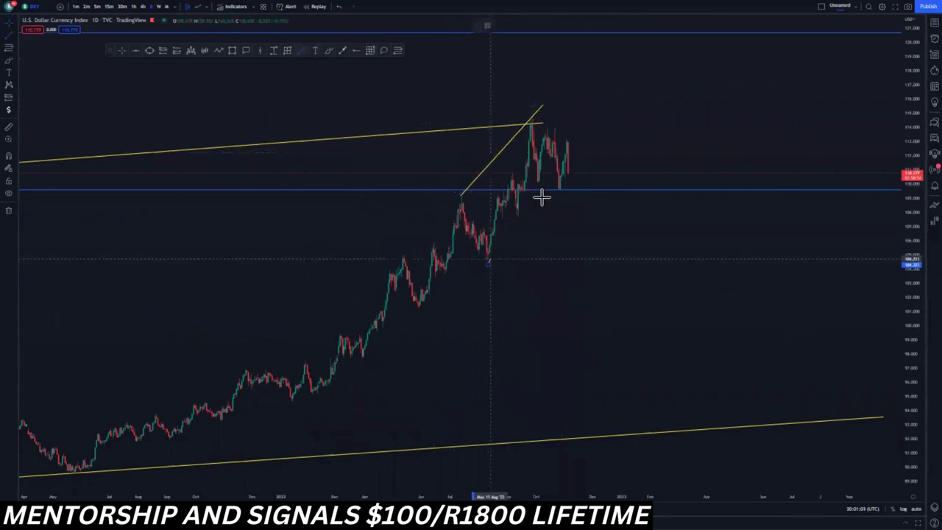
click(487, 263)
click(586, 157)
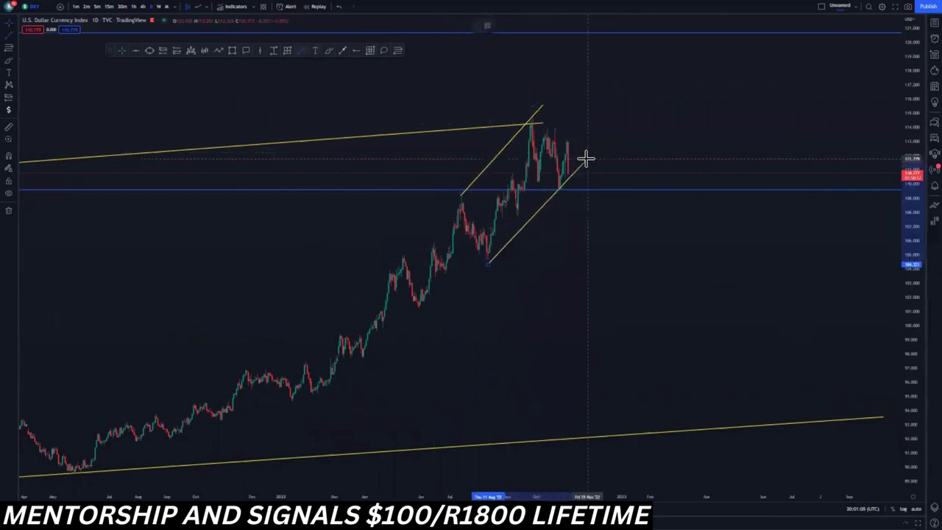
click(486, 261)
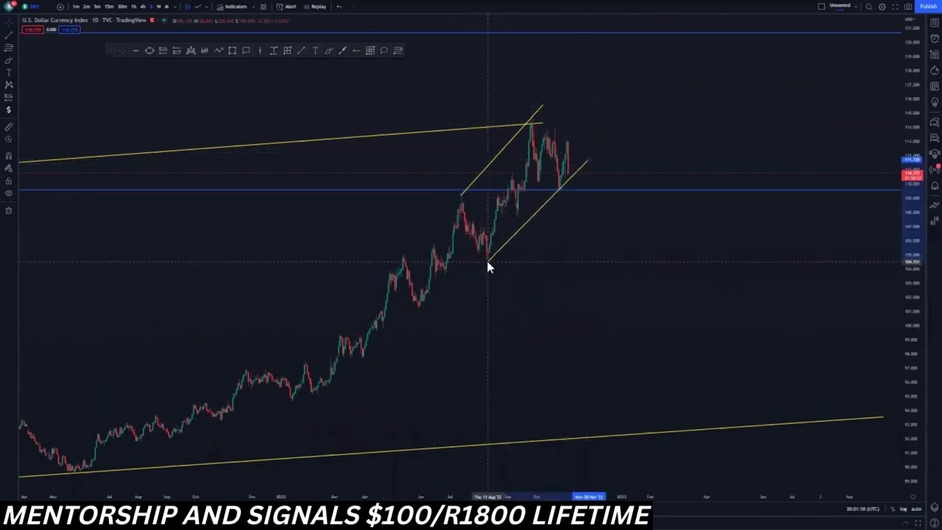
Delete the horizontal ray at about 109.6
click(559, 259)
right_click(593, 196)
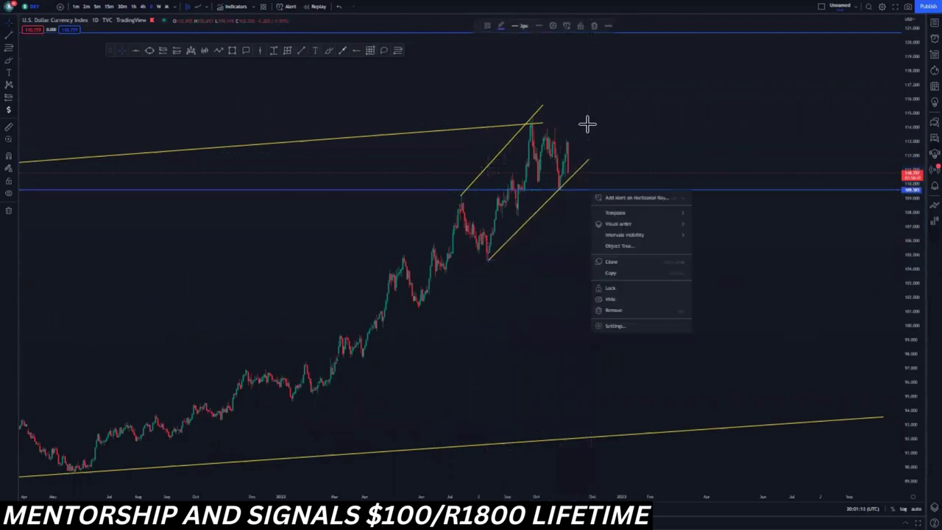
key(Delete)
Extend the end of the short channel's lower trend line slightly further up along its slope
scroll(602, 197, down, 2)
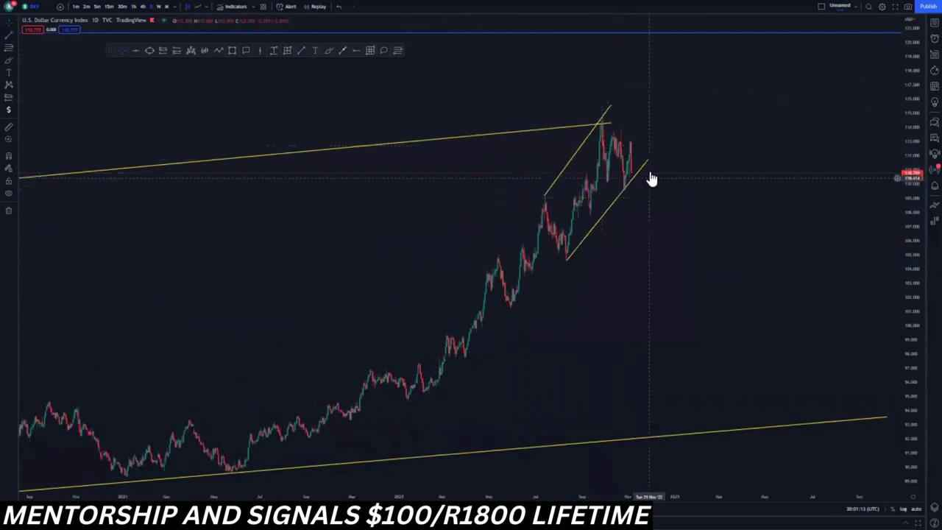
drag(648, 160, 657, 151)
click(390, 107)
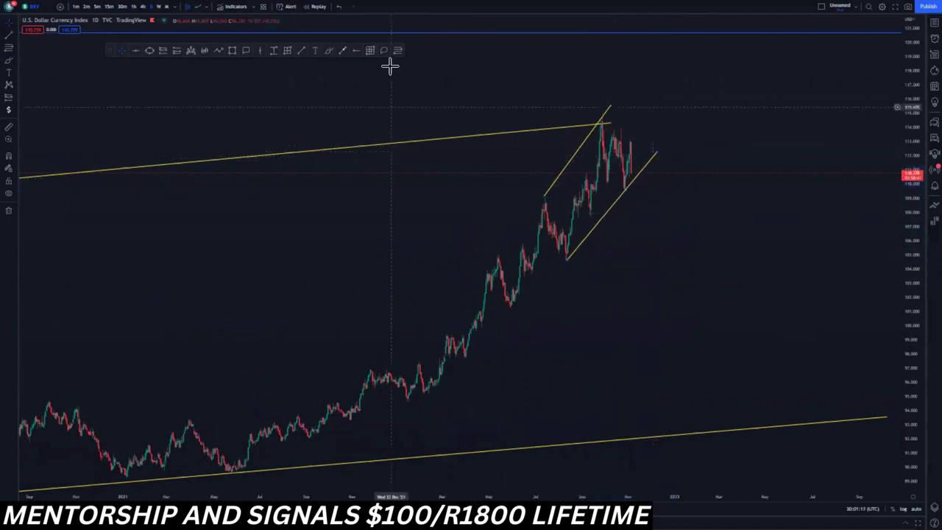
Add horizontal rays from the August 2022 low at about 104.6 and from the 2022 peak at about 114.7
click(359, 50)
click(567, 260)
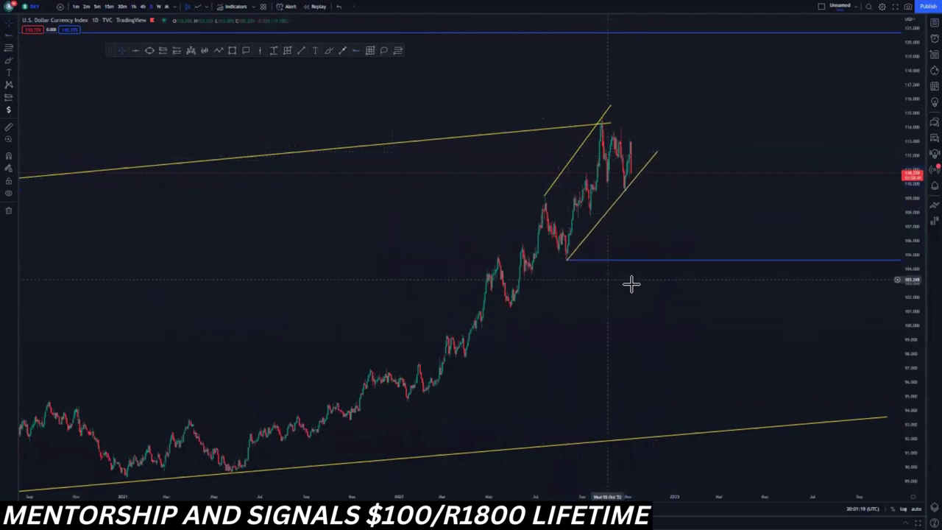
drag(619, 305, 530, 321)
scroll(523, 300, down, 2)
click(588, 138)
drag(731, 191, 584, 157)
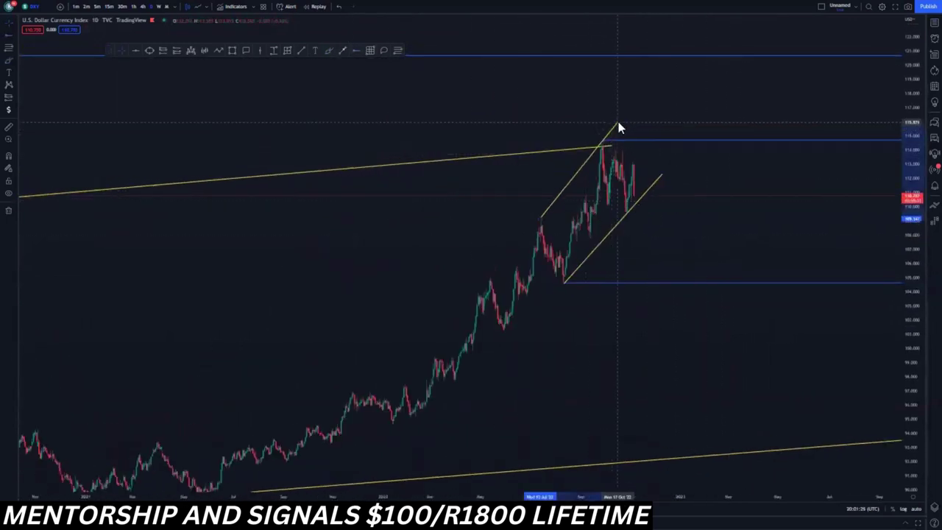
Extend the ends of both the lower and upper trend lines of the short channel further upward
click(714, 214)
drag(662, 176, 672, 166)
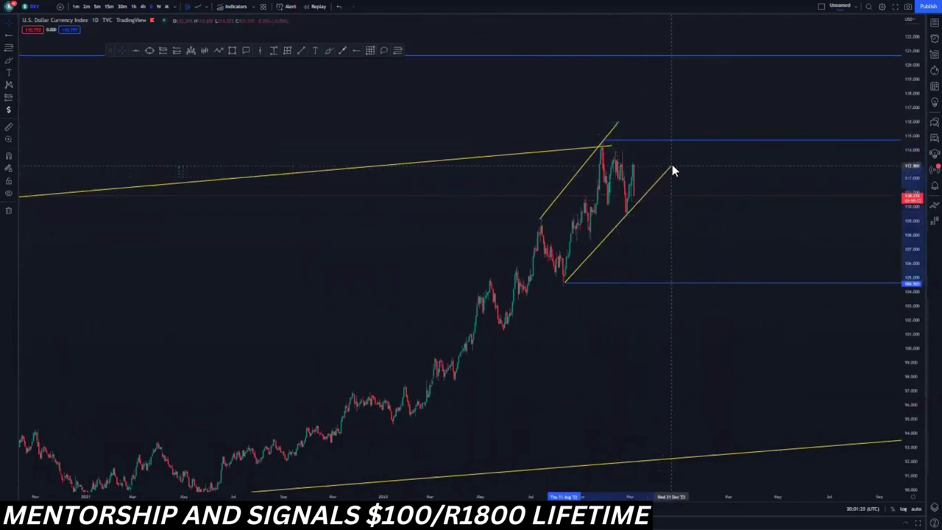
drag(619, 124, 628, 108)
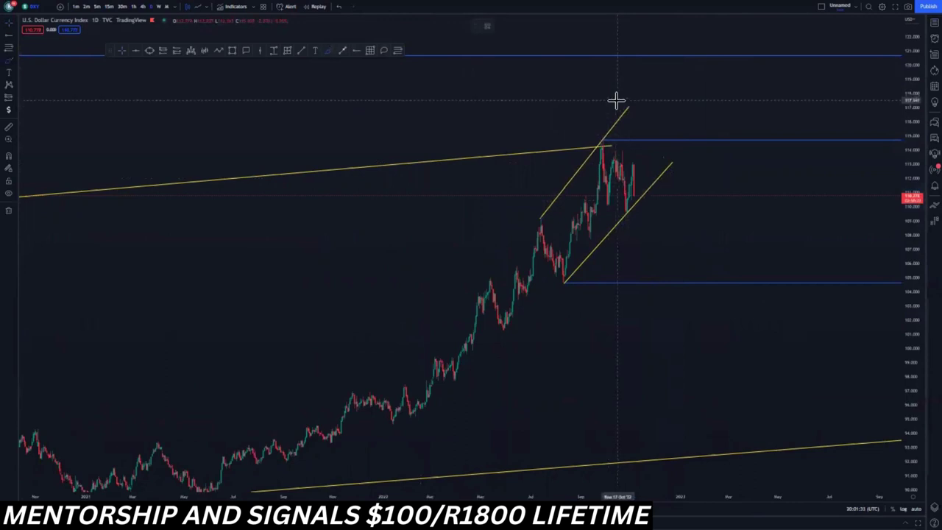
Brush a circle at the upper channel line's end and a projected price path rising to the 114.7 ray and dropping to the 104.6 ray
drag(633, 105, 625, 111)
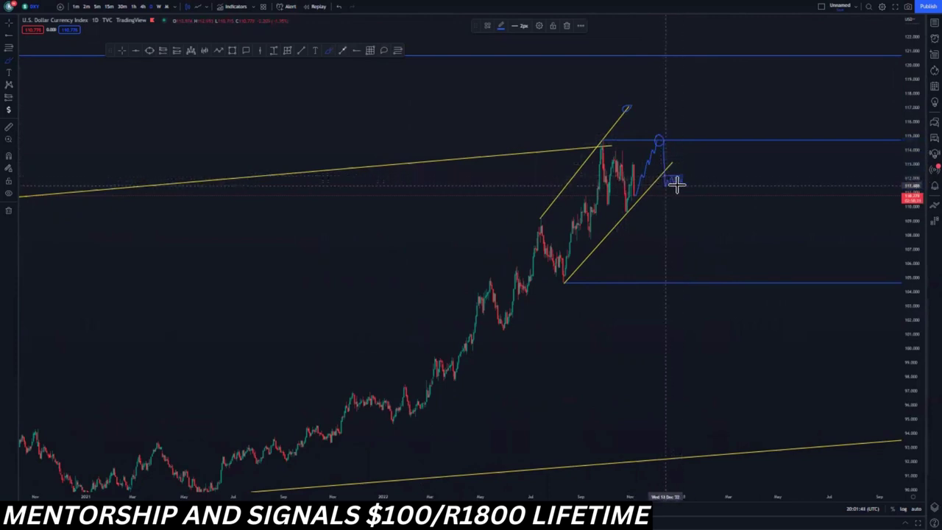
drag(680, 206, 687, 283)
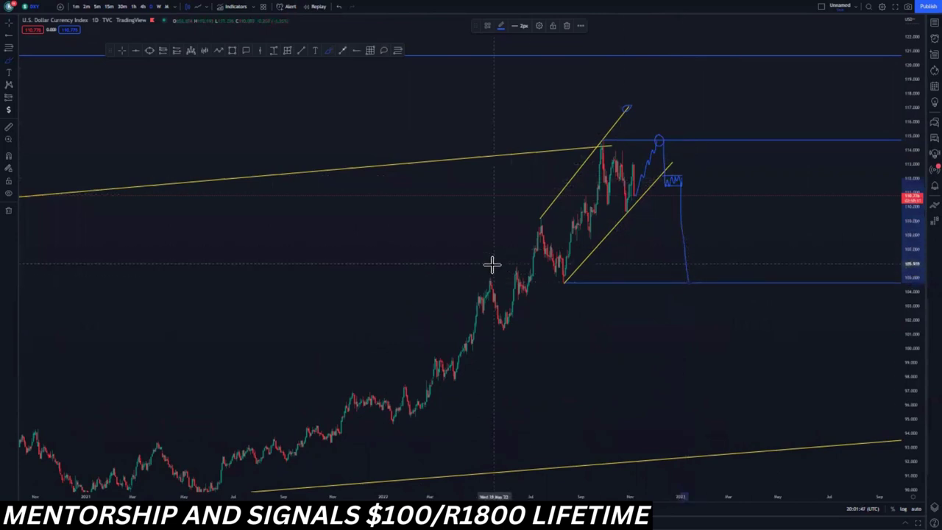
Examine the projected path against the long-term channel and the outer horizontal levels of the Dollar Index
scroll(492, 266, down, 4)
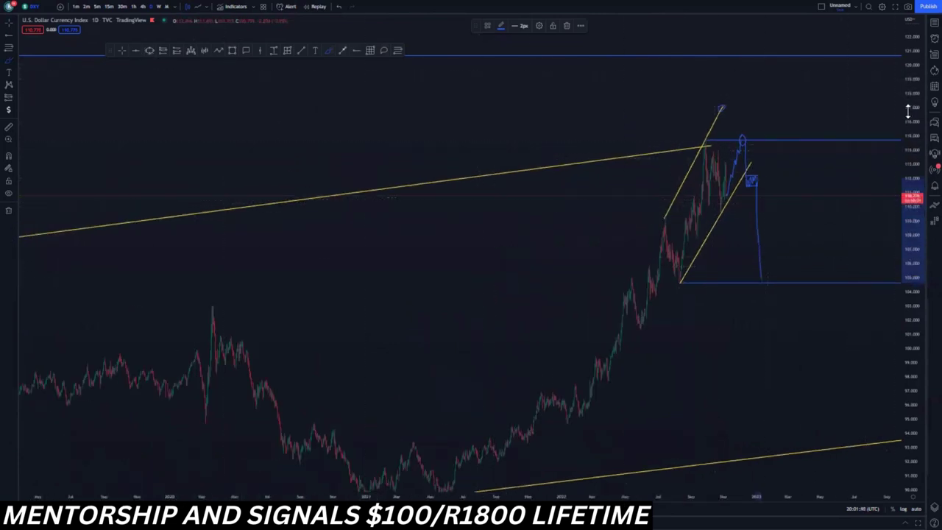
scroll(772, 328, down, 3)
scroll(367, 163, down, 2)
click(122, 52)
drag(393, 200, 152, 152)
scroll(457, 278, down, 5)
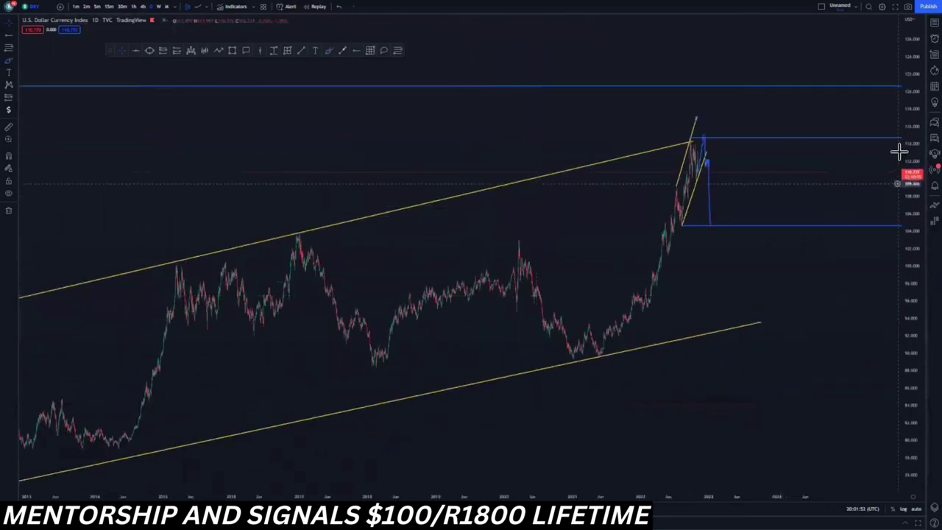
drag(899, 151, 900, 216)
scroll(572, 257, up, 5)
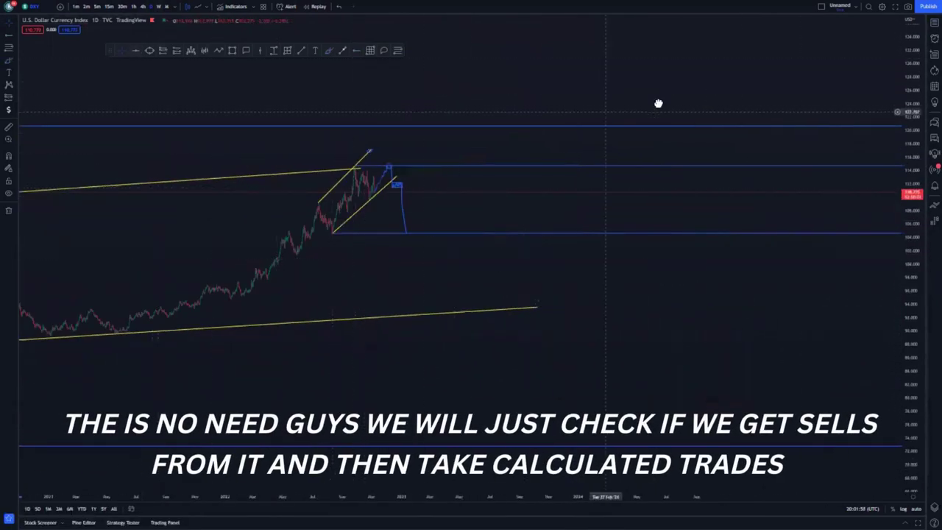
drag(637, 100, 745, 82)
Open the AUDJPY chart from the watchlist and remove all of its existing drawings
click(934, 23)
click(832, 59)
right_click(414, 149)
click(460, 156)
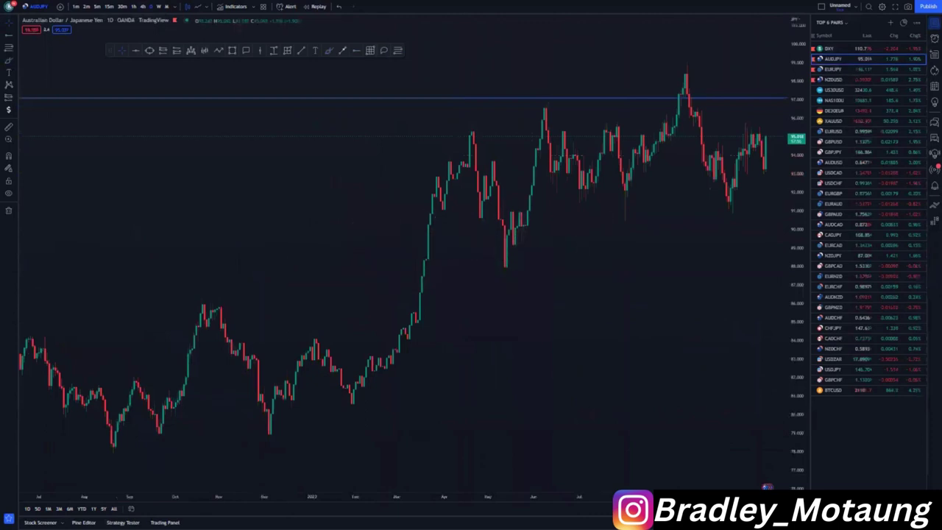
click(5, 212)
click(59, 207)
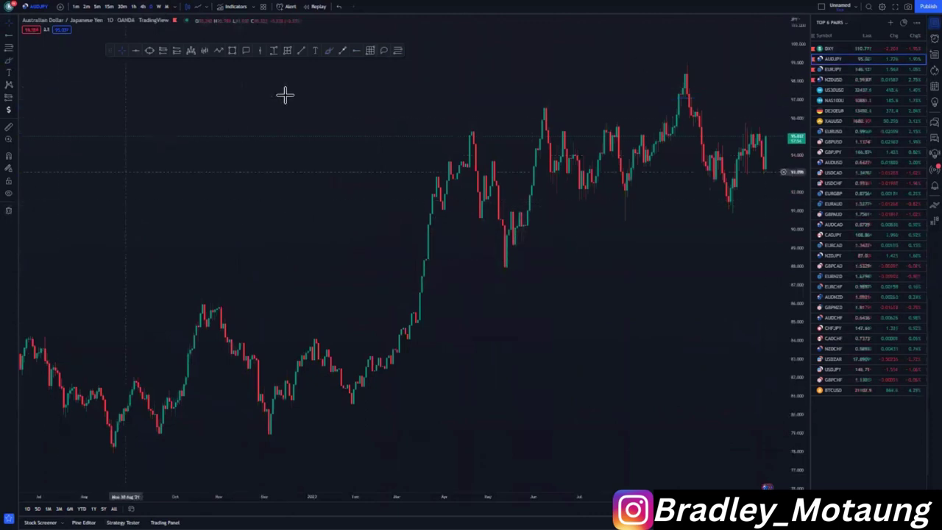
Hide the watchlist and switch the AUDJPY chart to the weekly timeframe
click(934, 23)
scroll(589, 214, up, 2)
drag(733, 246, 514, 294)
click(158, 7)
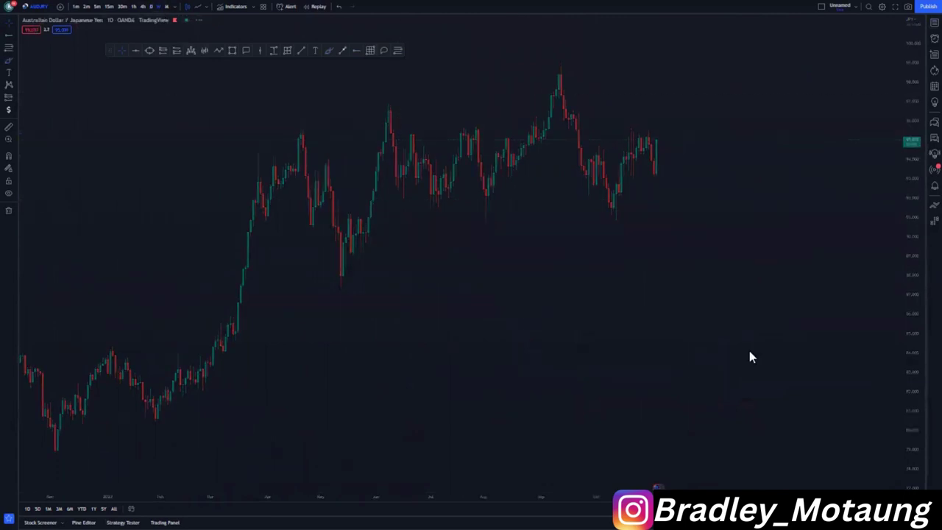
Add horizontal rays from the mid-2015 high at about 97.2 and from the late-2014 high at about 102.5
scroll(549, 290, down, 3)
scroll(702, 345, down, 3)
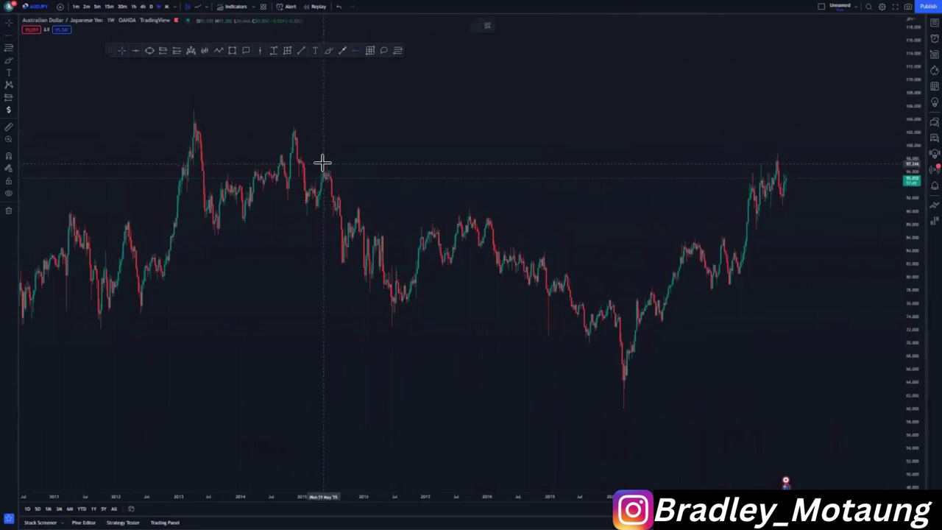
click(323, 163)
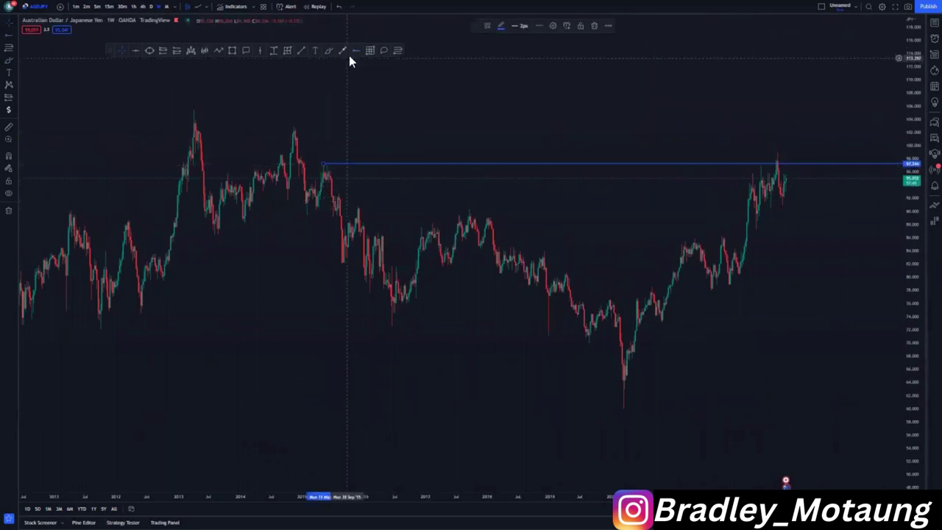
click(293, 131)
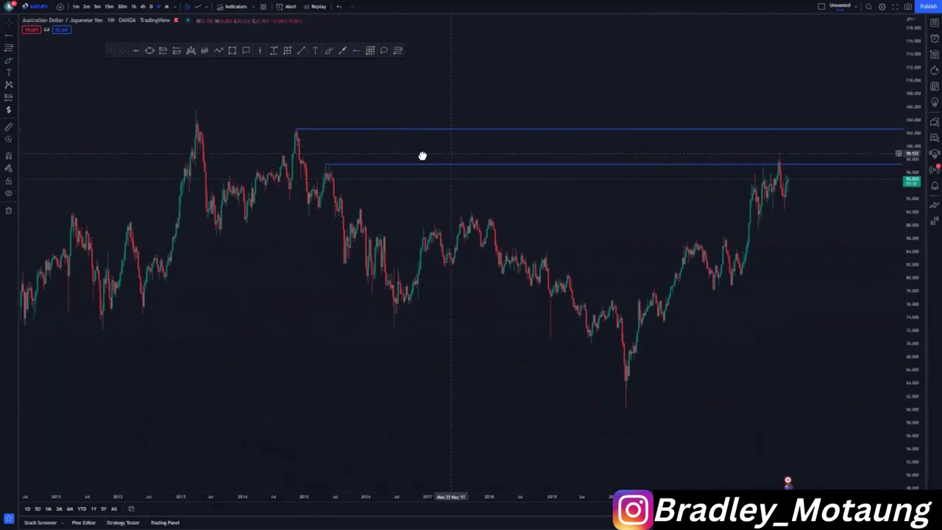
Draw a temporary arrow tracing the uptrend from the 2020 low toward the recent highs, and delete it
scroll(423, 139, right, 3)
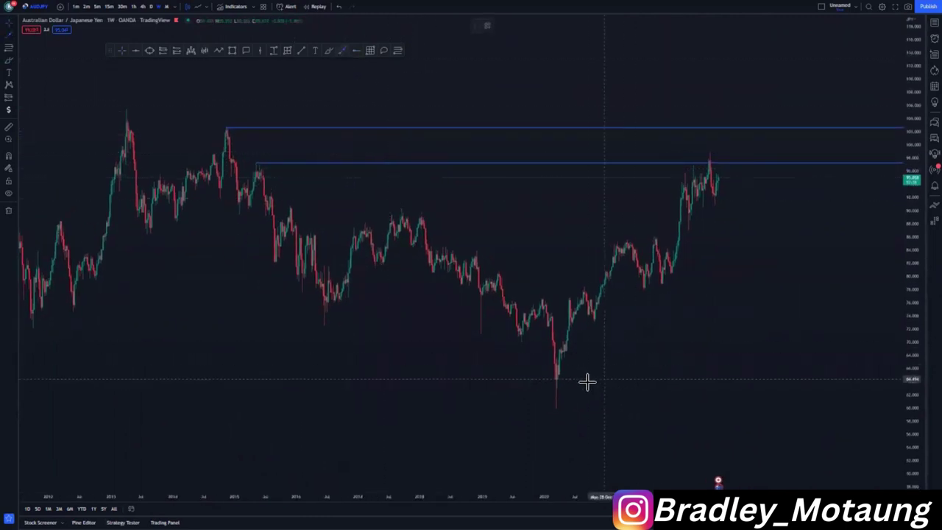
click(575, 382)
click(800, 196)
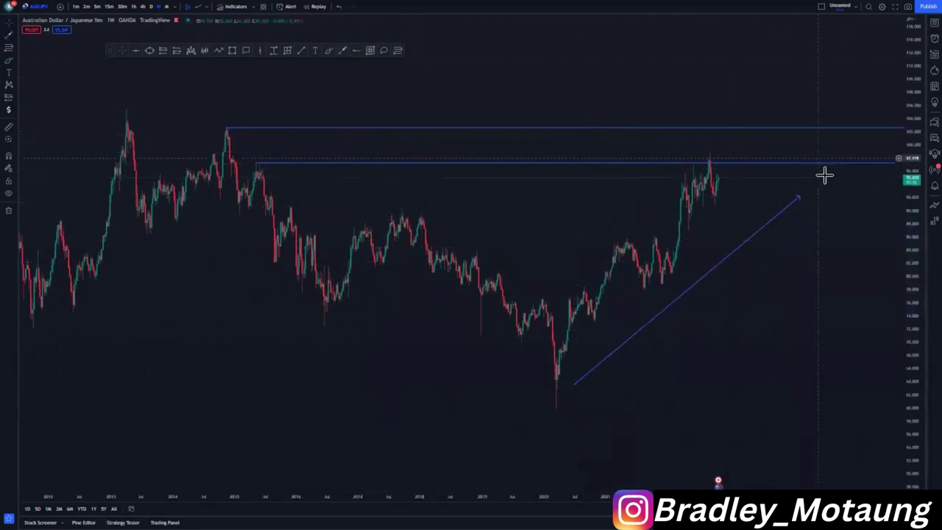
click(800, 194)
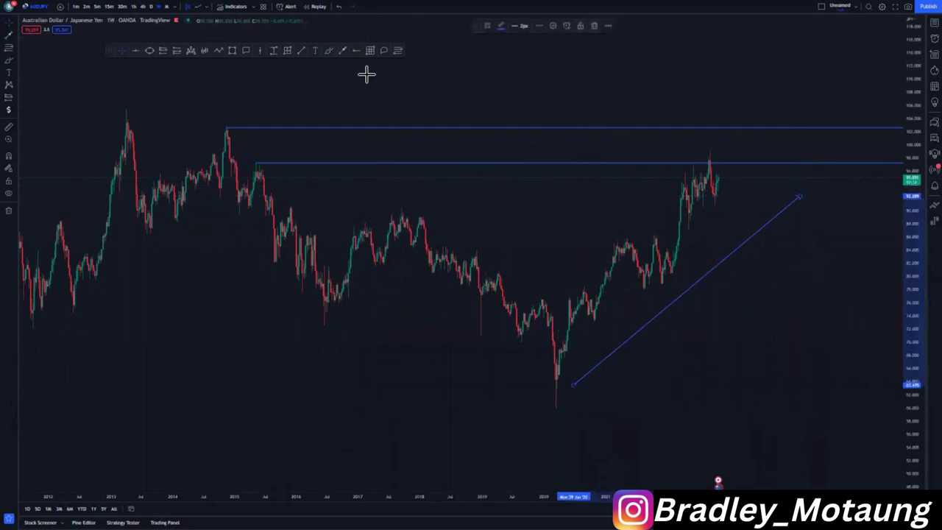
key(Delete)
Draw a temporary arrow from the latest candles steeply down toward the 2020 low level, and delete it
click(717, 181)
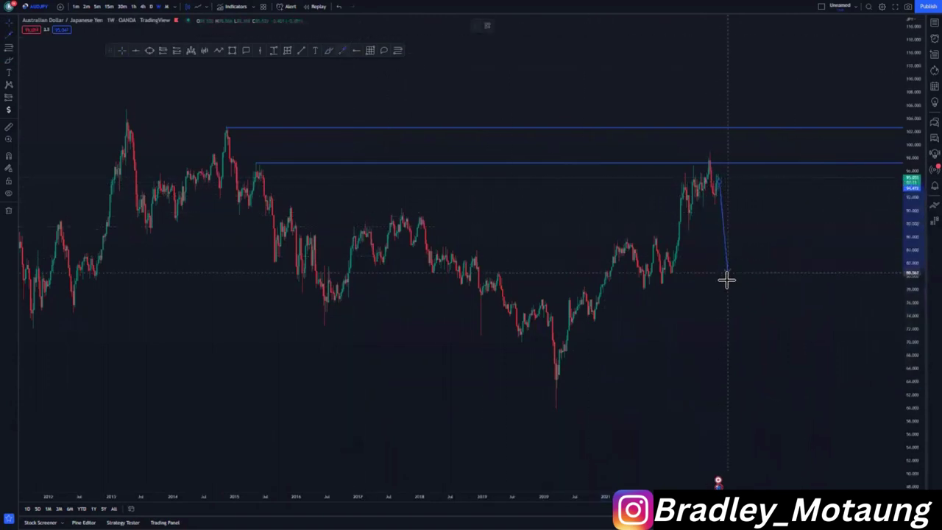
click(746, 405)
click(598, 23)
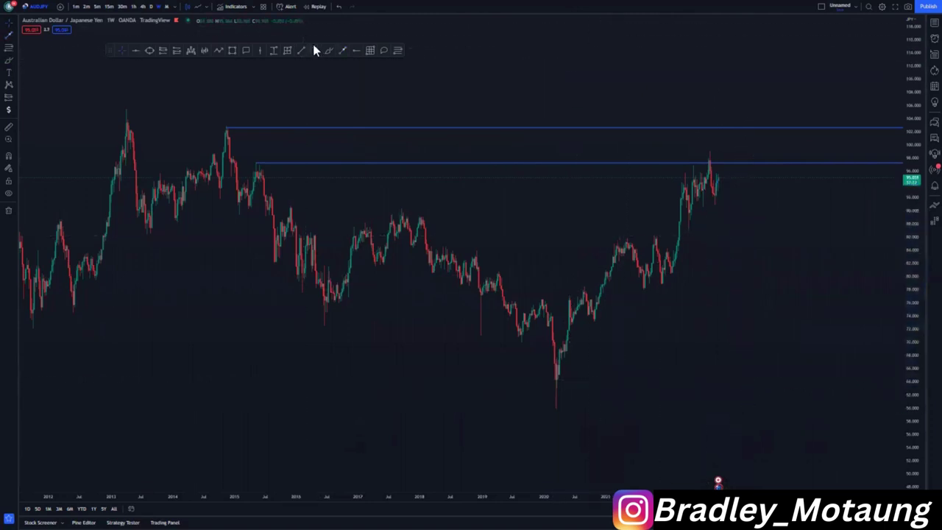
Draw an ascending channel with a lower trend line from the 2020 low and an upper one from the late-2019 high to the 2022 peak
click(557, 386)
click(750, 198)
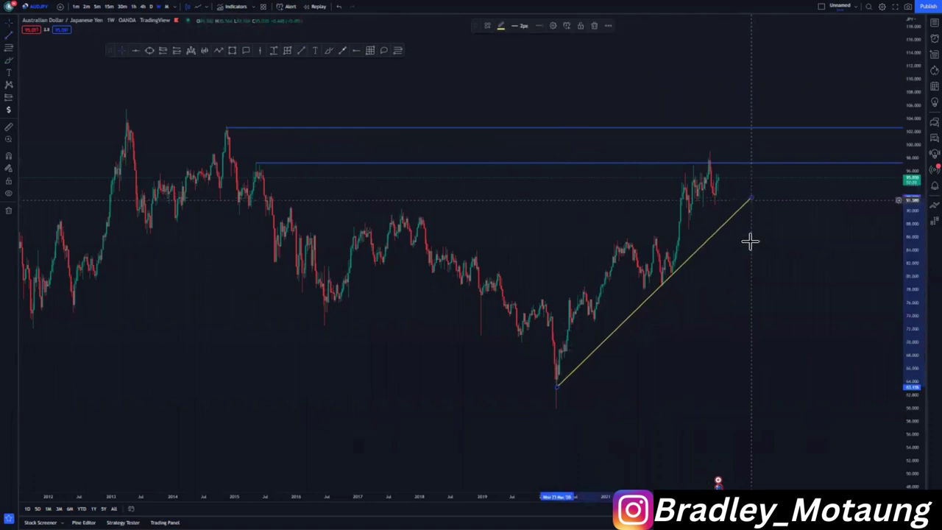
click(301, 50)
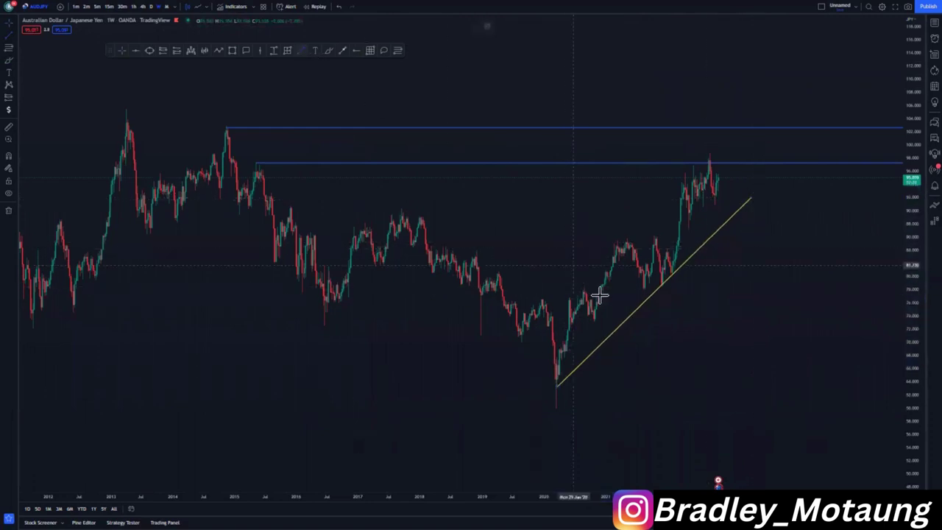
click(537, 299)
click(711, 147)
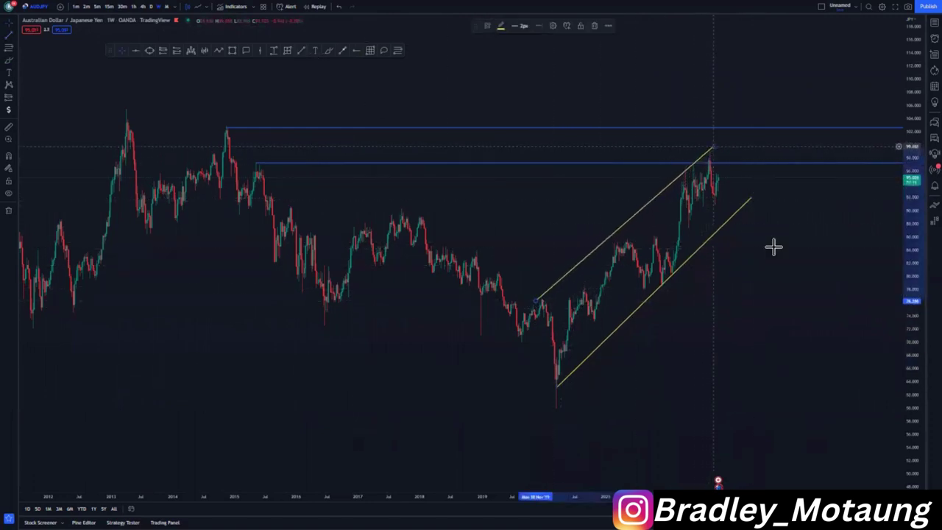
drag(535, 300, 538, 301)
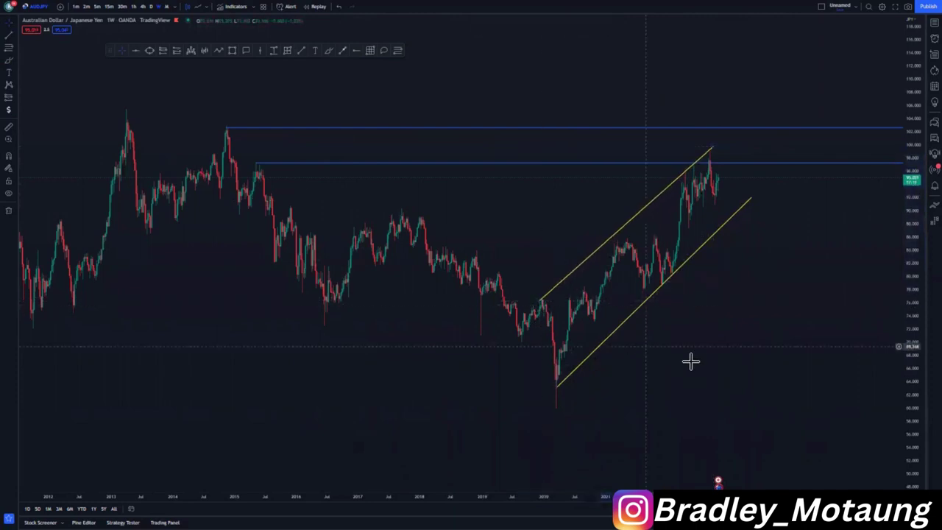
Add a horizontal ray at about 63 from the 2020 low where the lower channel line starts
drag(677, 364, 628, 359)
click(506, 381)
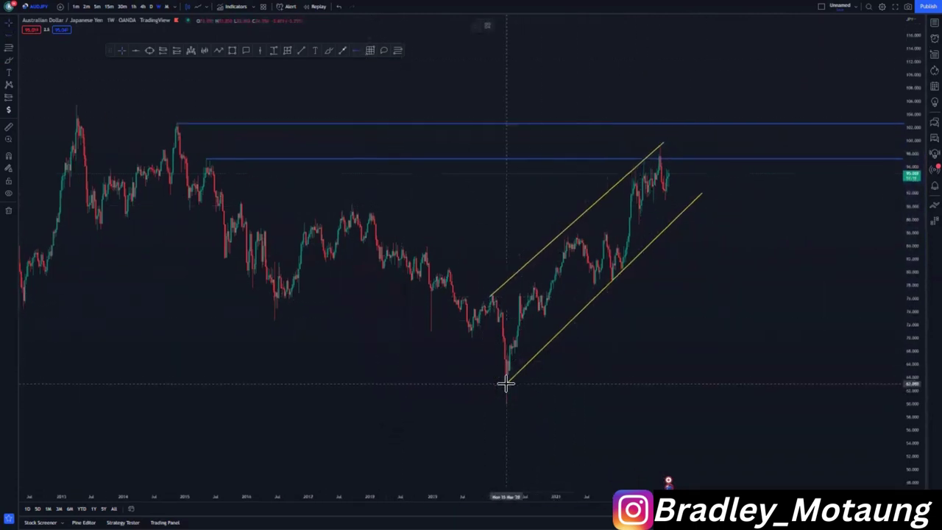
Brush temporary circles around the mid-2015 high and the 2022 peak at the 97.2 level, and undo both
scroll(626, 424, down, 3)
scroll(456, 324, up, 2)
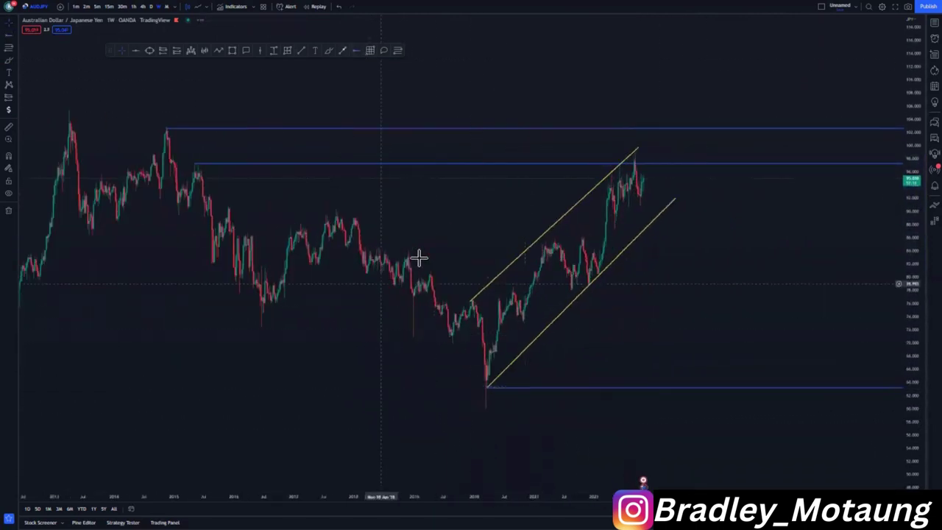
click(330, 51)
mouse_move(206, 154)
mouse_down()
mouse_move(200, 178)
mouse_move(214, 153)
mouse_up()
drag(641, 149, 629, 165)
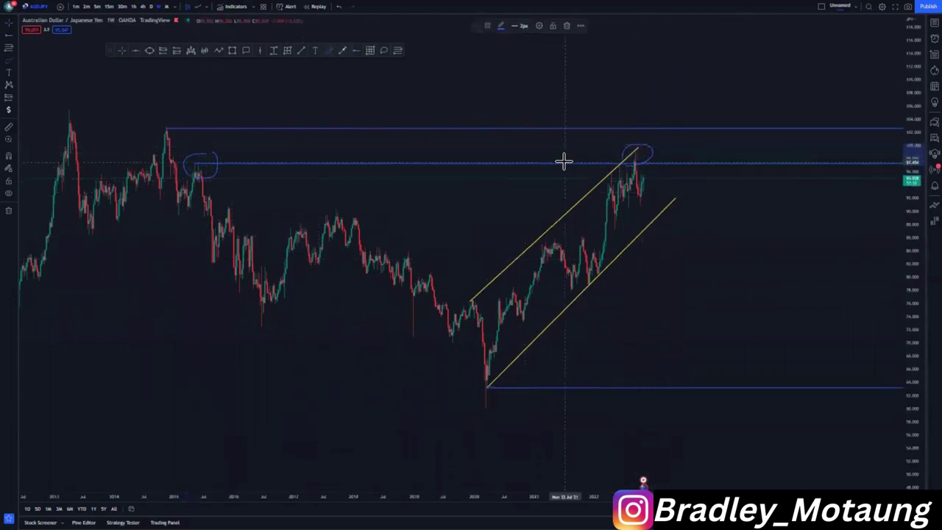
click(338, 8)
click(338, 8)
Brush a temporary zigzag over the 2022 swings just below the 97.2 ray, and undo it
scroll(410, 169, up, 4)
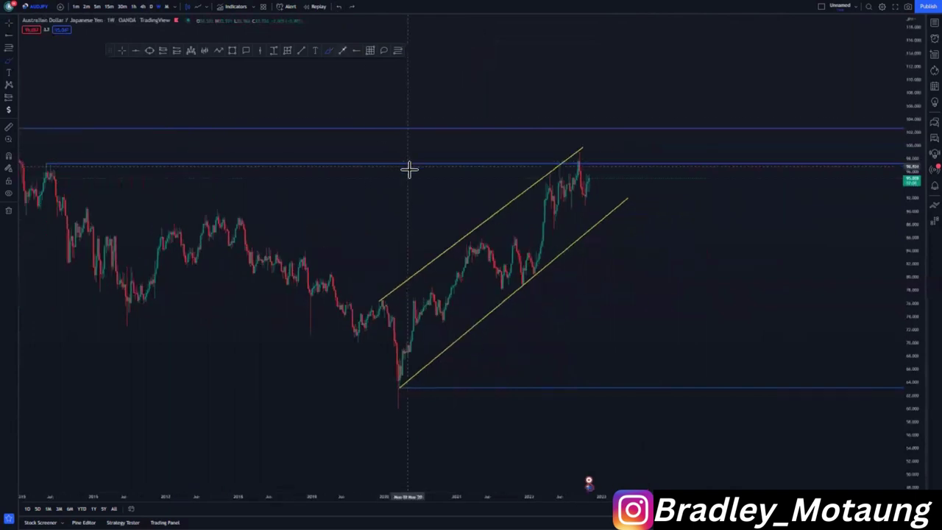
mouse_move(479, 227)
mouse_down()
mouse_move(497, 174)
mouse_move(523, 189)
mouse_move(524, 171)
mouse_up()
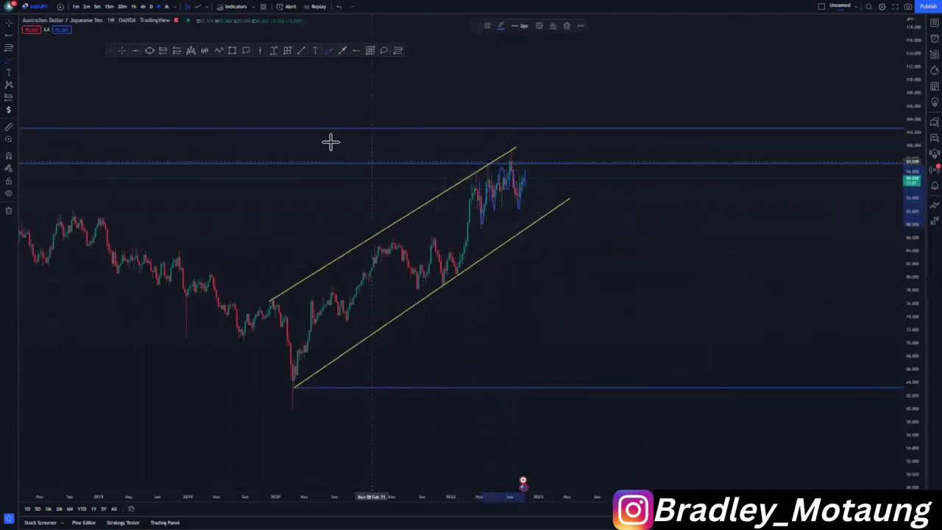
click(338, 7)
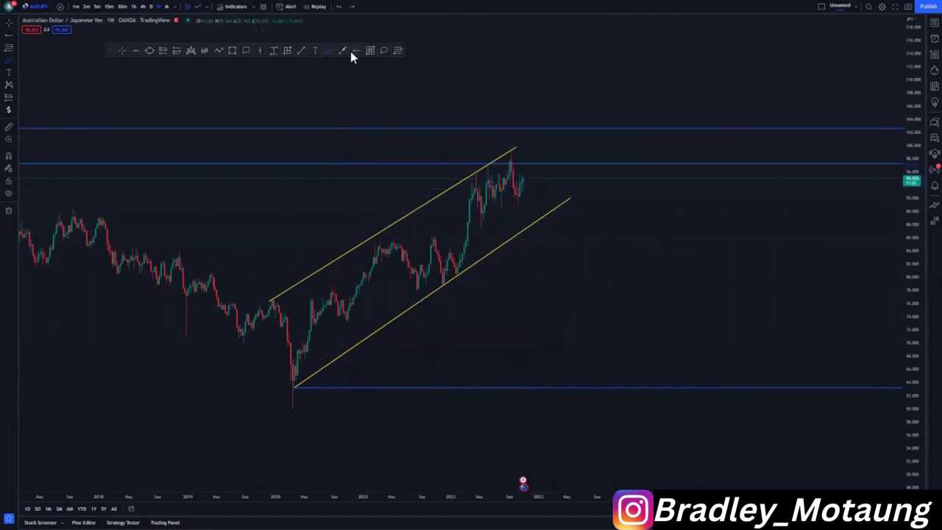
Draw a temporary arrow from the latest weekly candle down through the channel toward the 2020-low ray, and delete it
drag(523, 173, 568, 373)
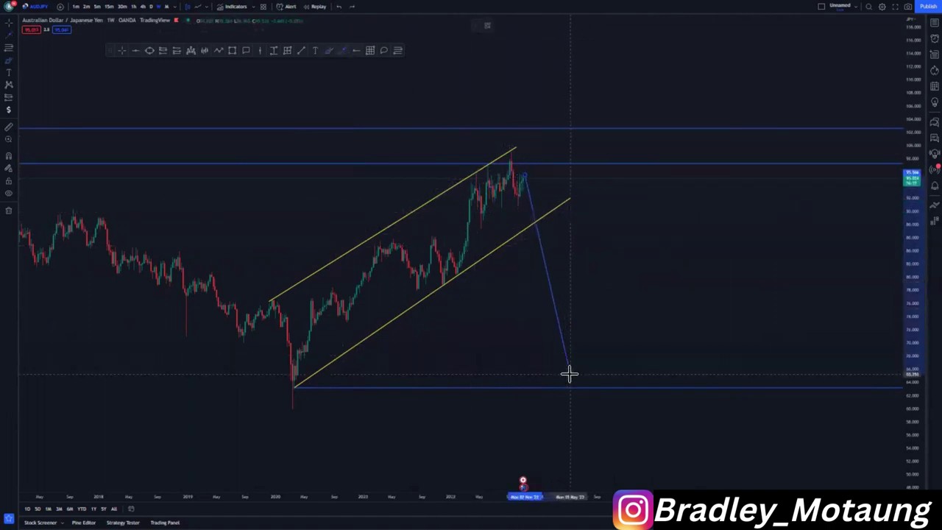
click(532, 209)
click(594, 26)
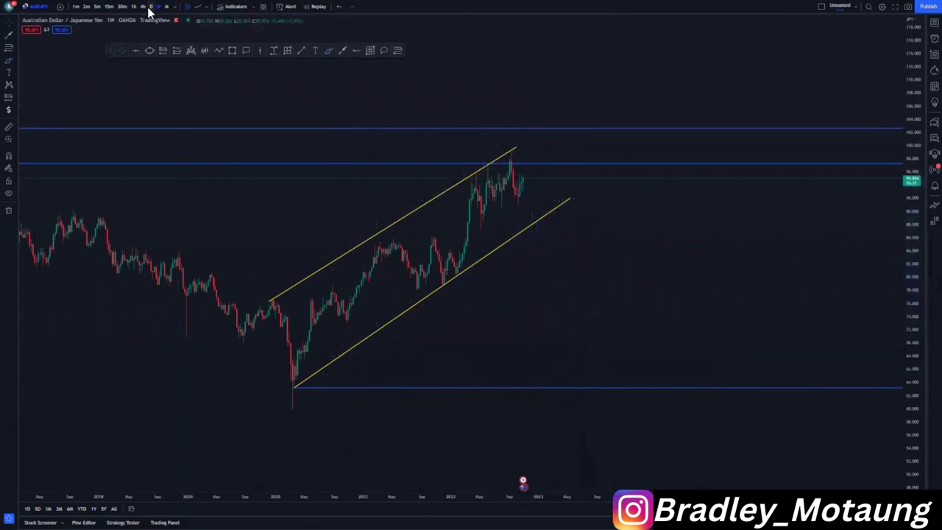
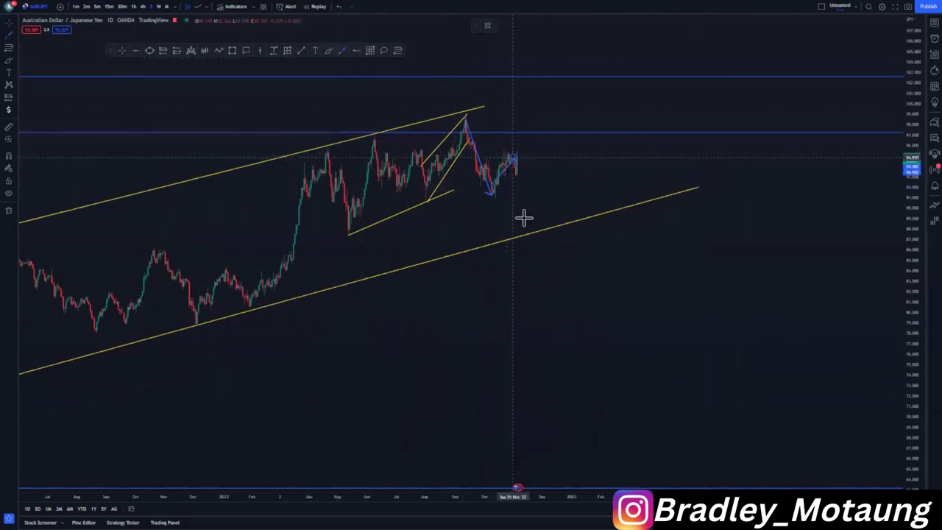
Draw a temporary arrow on the daily chart from the early-November high down to the 2020-low ray, and delete it
click(515, 156)
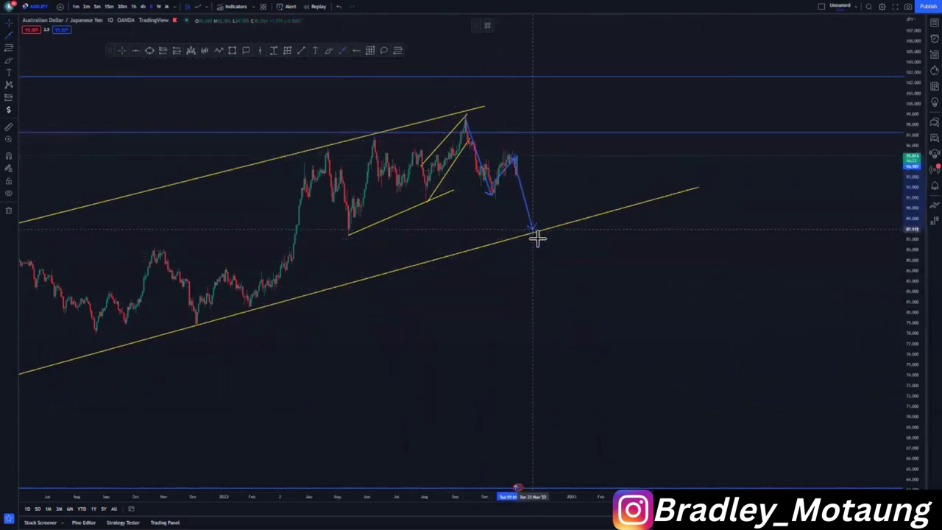
click(589, 484)
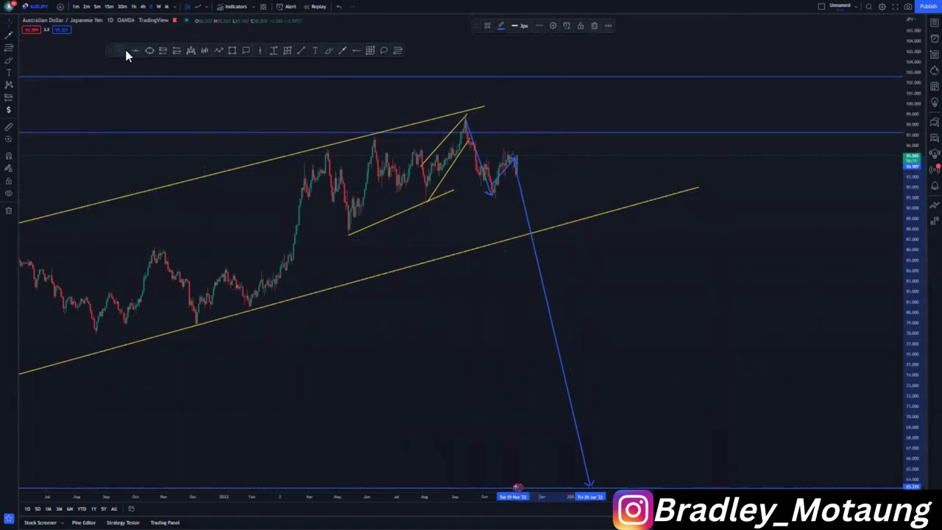
click(537, 253)
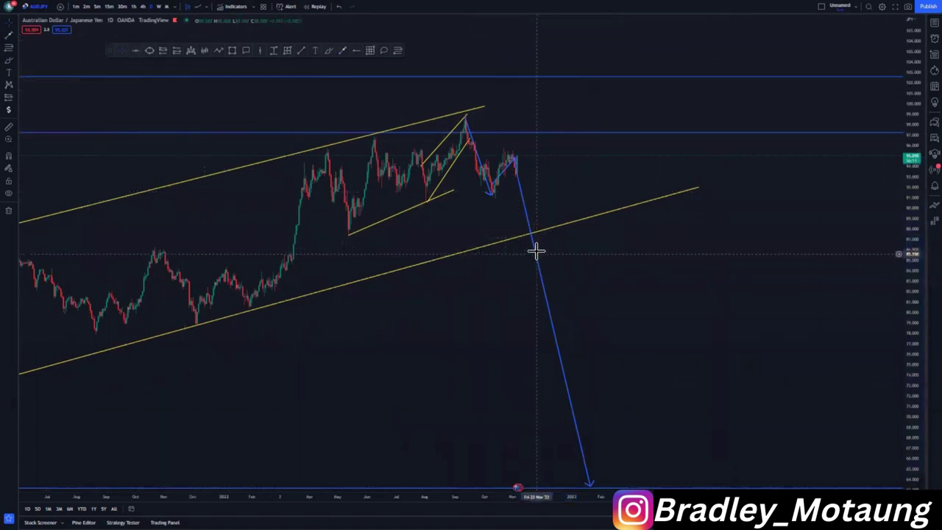
click(583, 31)
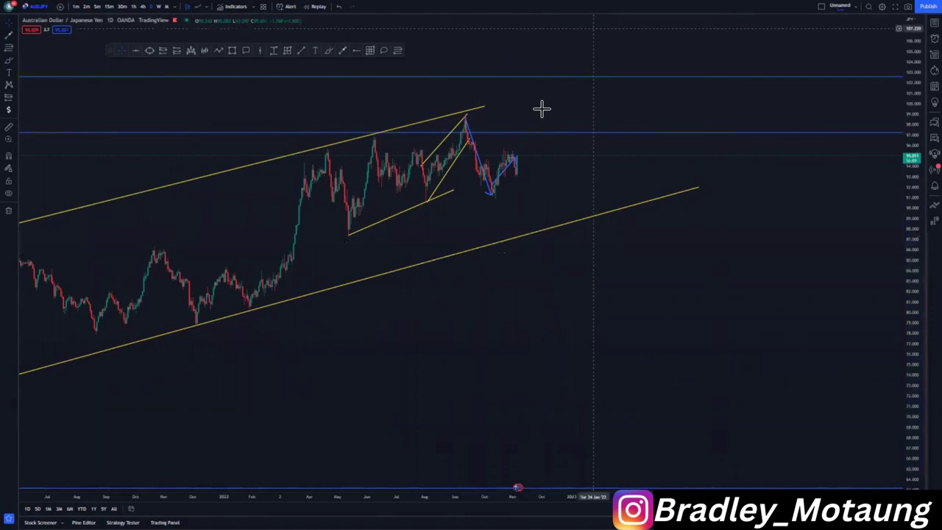
Delete the remaining arrows that trace the September to October decline and the rebound after it
click(479, 163)
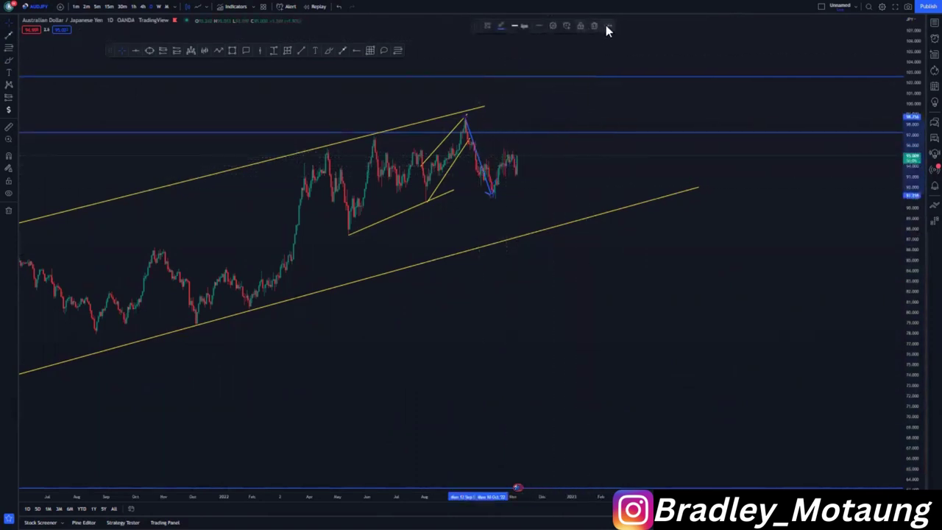
click(607, 27)
click(595, 26)
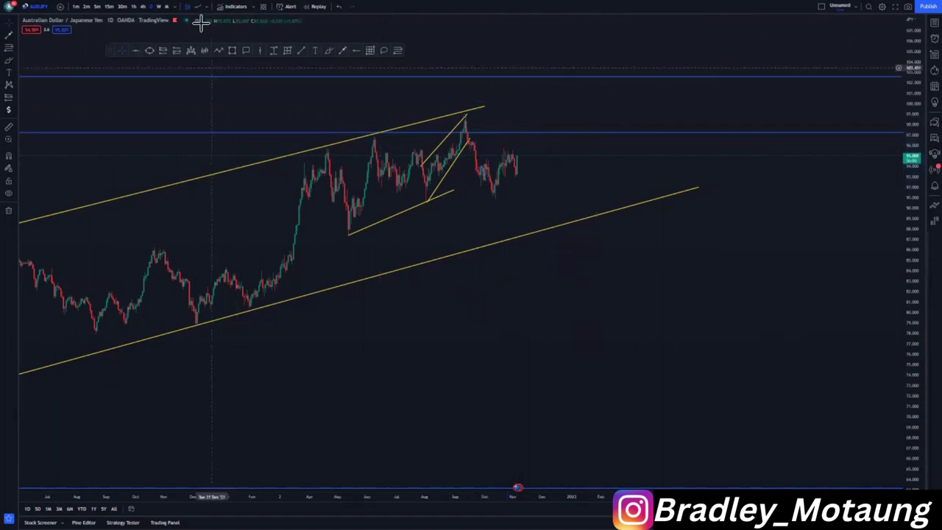
Switch AUDJPY to the 4-hour chart and shorten the upper end of the lower trendline under the August–September rise
click(143, 8)
scroll(525, 326, down, 4)
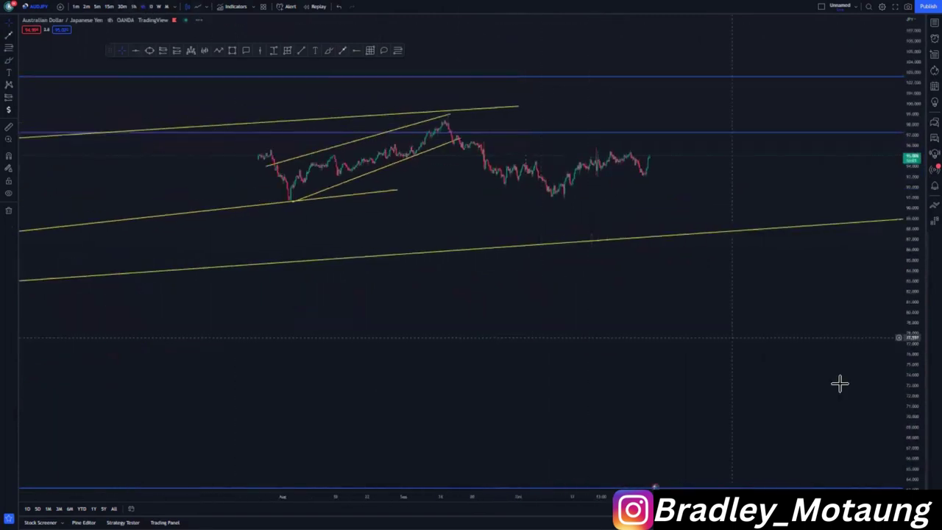
drag(908, 401, 906, 266)
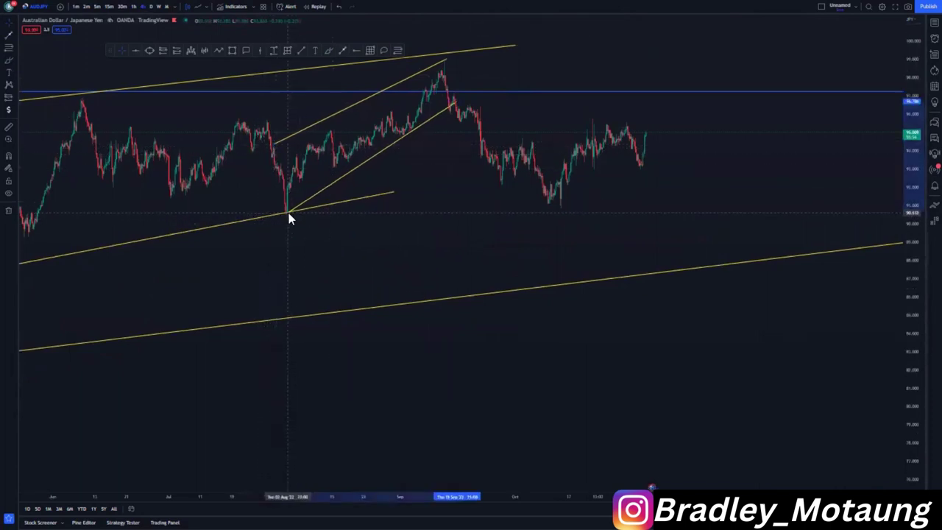
drag(429, 190, 421, 205)
scroll(434, 156, up, 1)
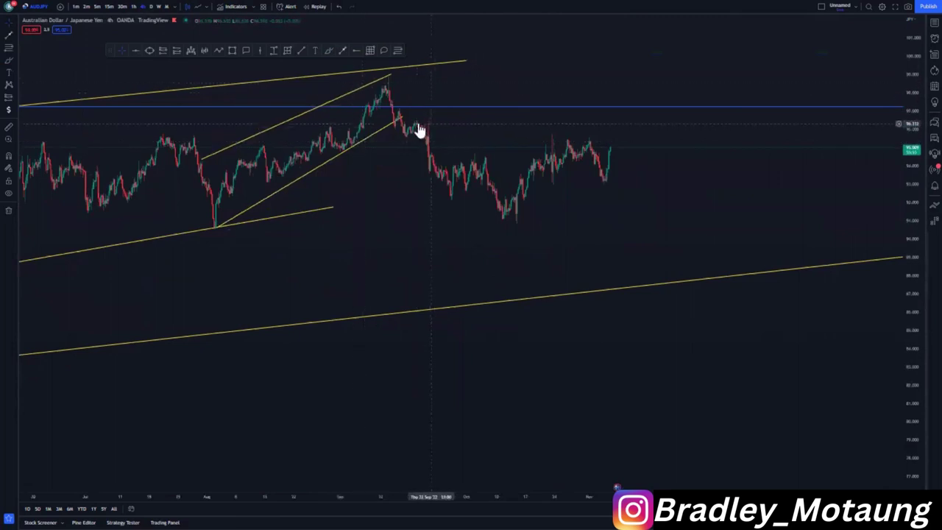
click(403, 117)
drag(383, 123, 384, 128)
click(392, 166)
Draw a short rising trendline beneath the small mid-September consolidation
click(301, 50)
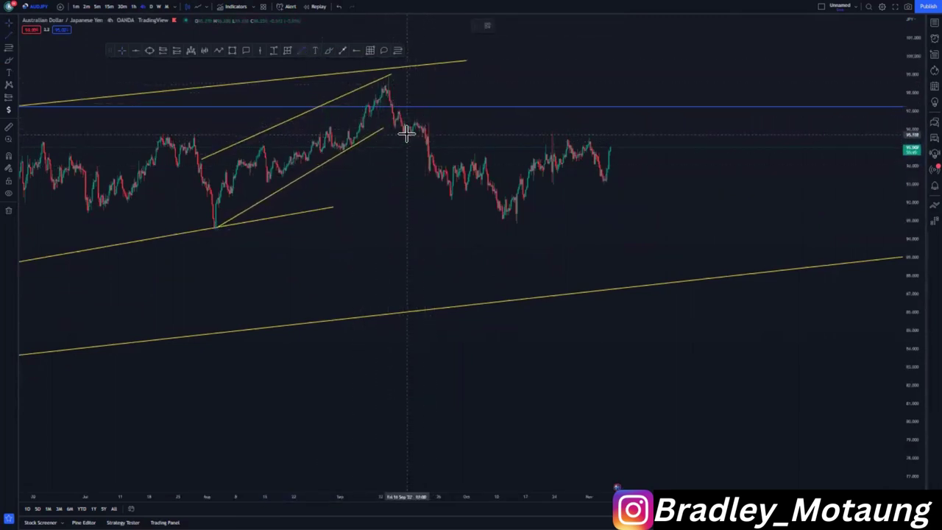
click(407, 134)
click(426, 132)
click(473, 131)
click(407, 136)
drag(453, 147, 417, 152)
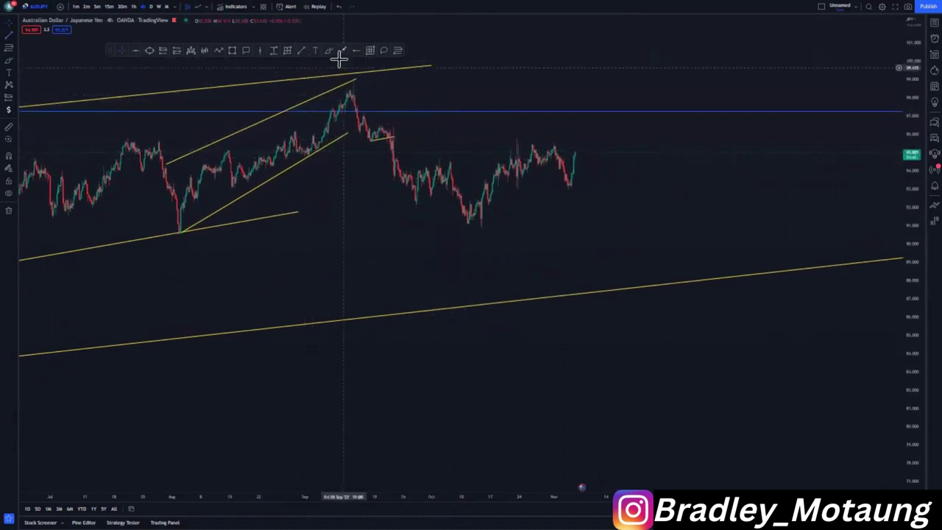
Draw a rising trendline from the early-October high over the late-October highs
click(301, 53)
click(440, 157)
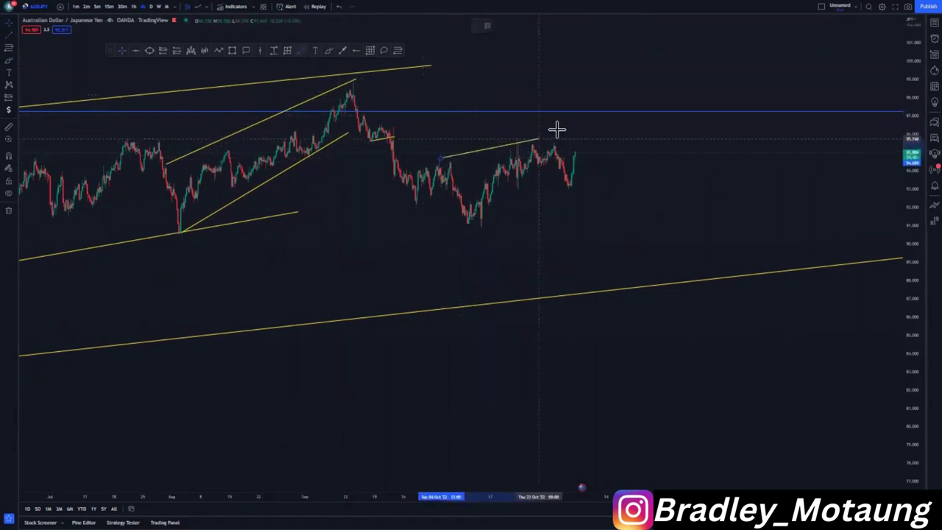
click(568, 126)
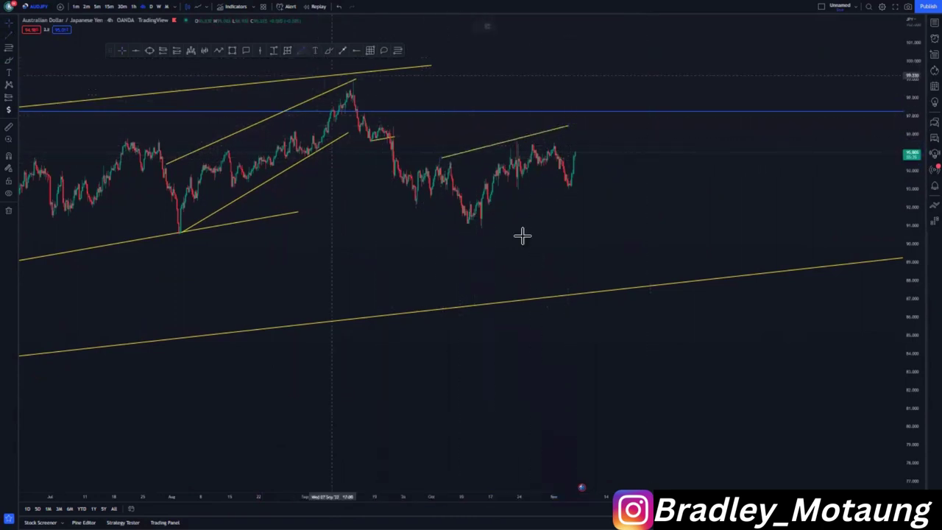
Draw a rising trendline from the mid-October low under the latest low, and adjust both ends to follow the candle lows
click(473, 224)
click(589, 181)
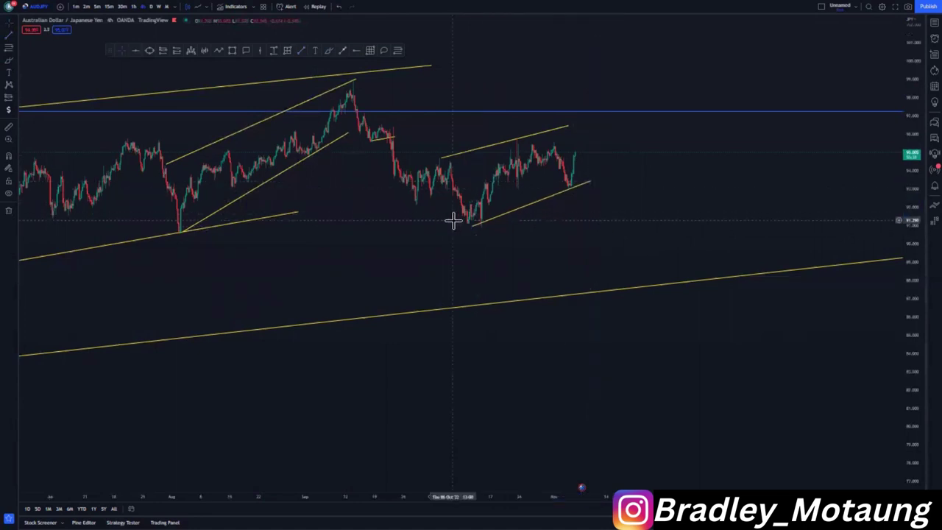
drag(476, 232, 477, 232)
click(591, 193)
drag(595, 186, 594, 176)
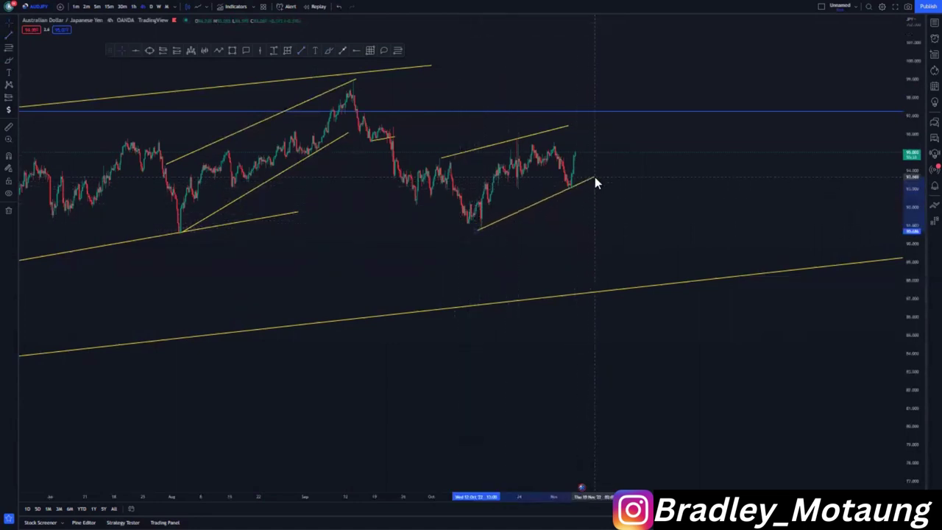
click(597, 211)
Add a horizontal ray at the late-October high, about 95.7, and extend the October channel's upper line to 8 November
drag(561, 229, 525, 233)
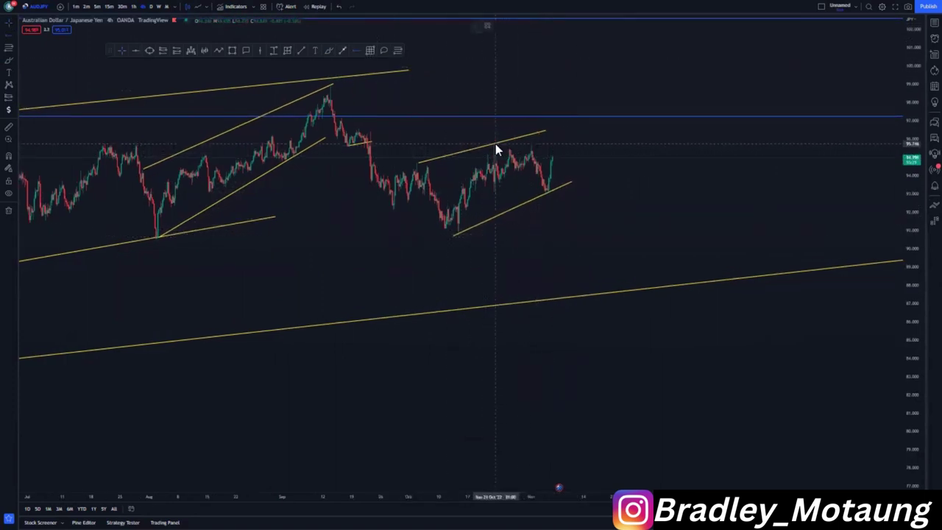
drag(544, 131, 564, 127)
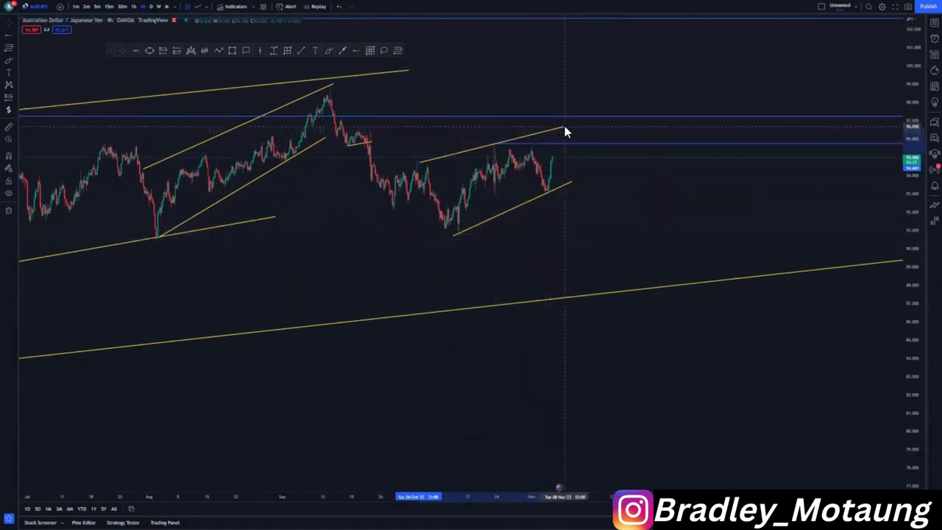
click(639, 237)
Draw a temporary arrow from the 95.7 ray in early November down to the long-term rising trendline, and delete it
click(341, 50)
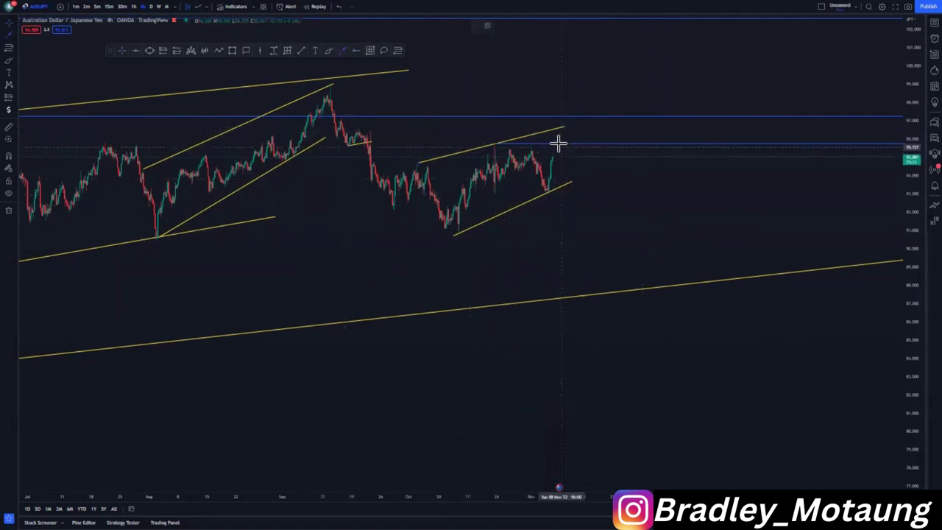
click(559, 144)
click(584, 295)
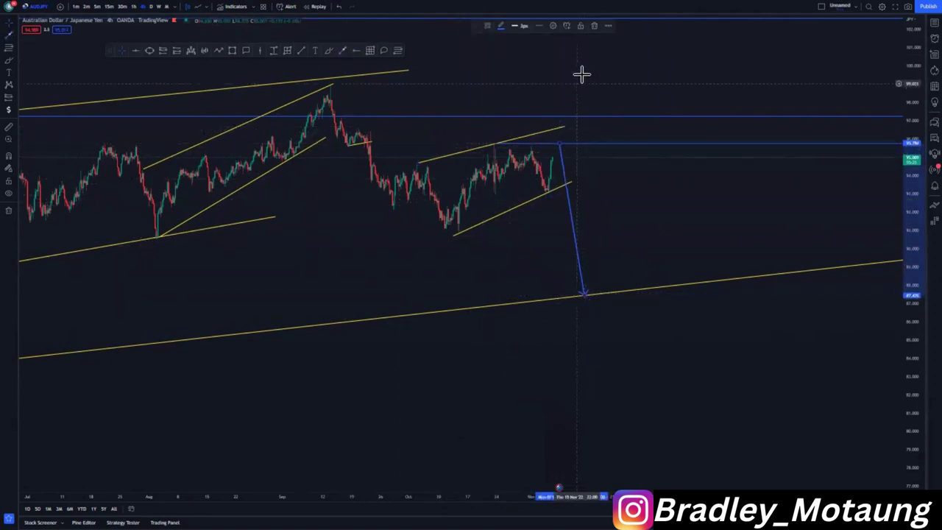
click(594, 26)
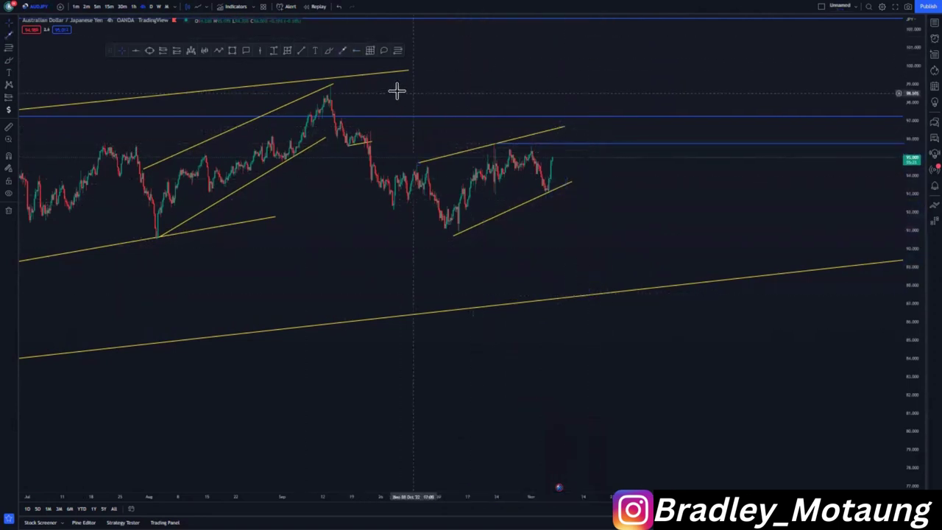
Brush temporary circles on the October channel's upper touches and a projected drop past the long-term trendline, and undo them
click(421, 161)
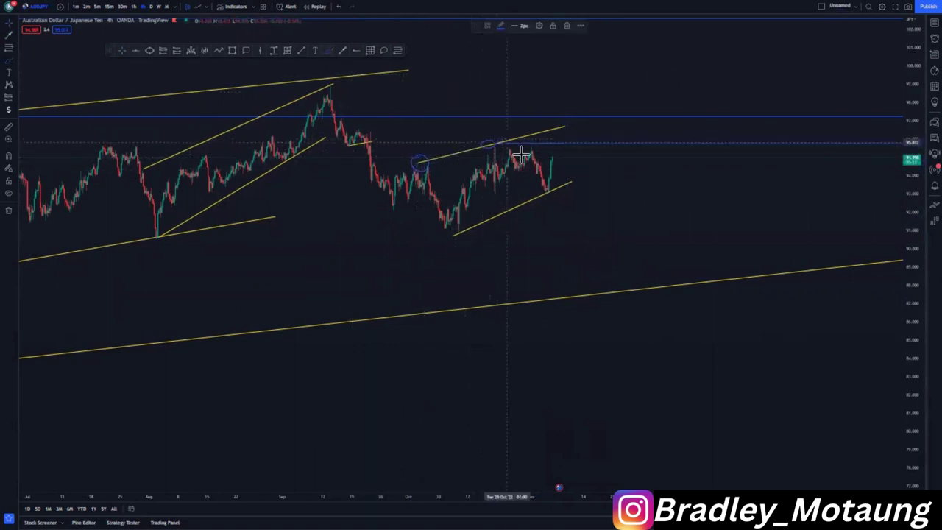
mouse_move(499, 165)
mouse_down()
mouse_move(547, 191)
mouse_move(552, 131)
mouse_move(540, 124)
mouse_move(559, 128)
mouse_move(603, 252)
mouse_move(611, 237)
mouse_up()
scroll(612, 237, down, 5)
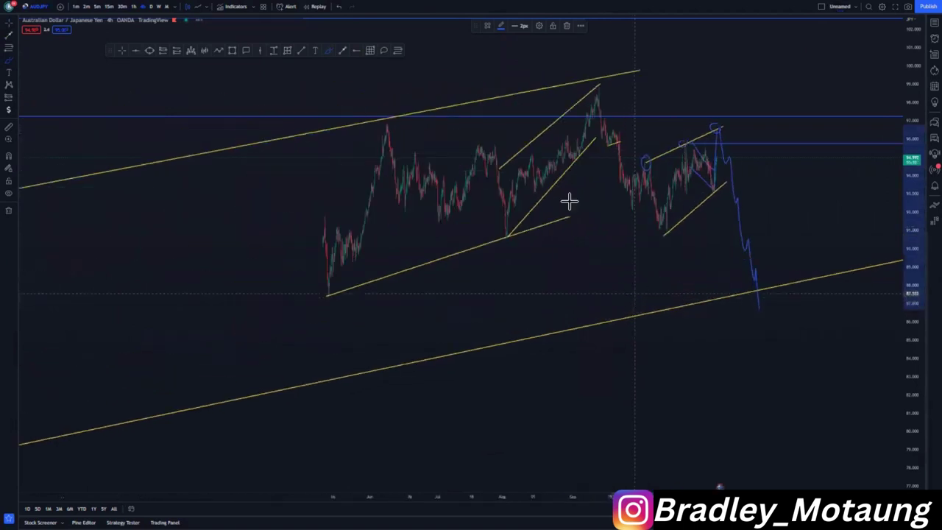
key(ctrl+z)
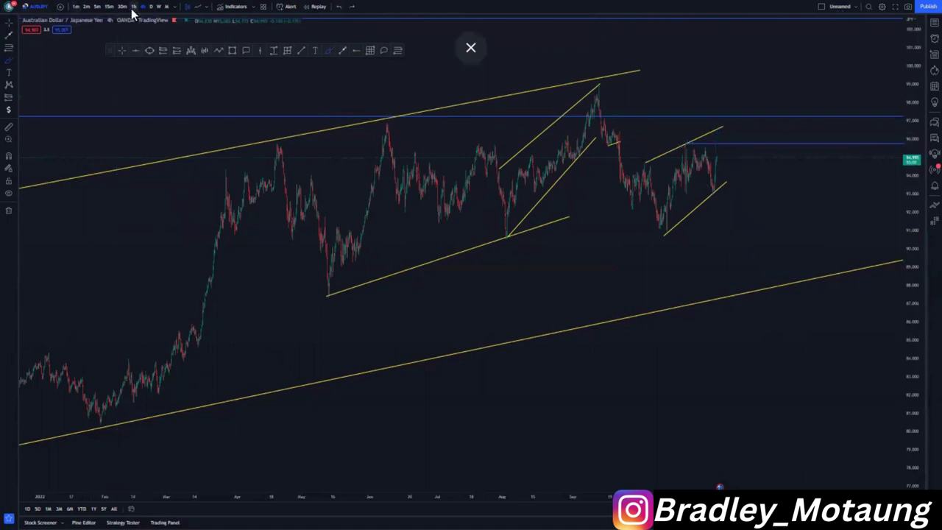
Switch to the 1-hour chart and draw a short flat trendline along the top of the mid-September consolidation
scroll(252, 147, up, 5)
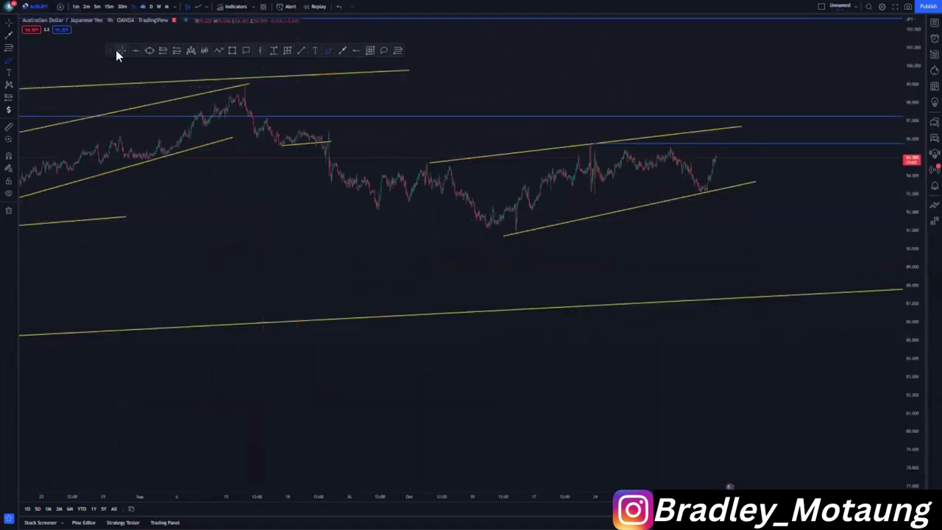
drag(339, 255, 272, 267)
scroll(354, 265, down, 6)
drag(526, 260, 436, 306)
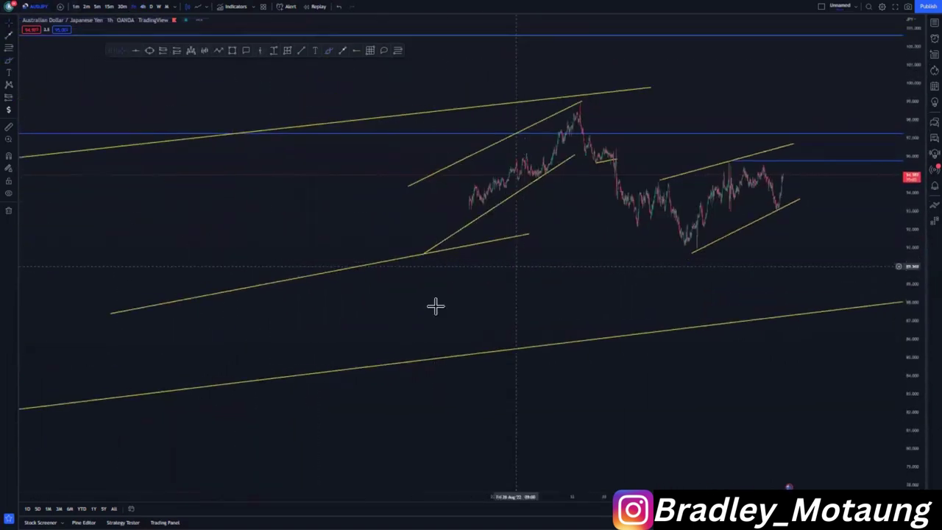
scroll(435, 306, up, 1)
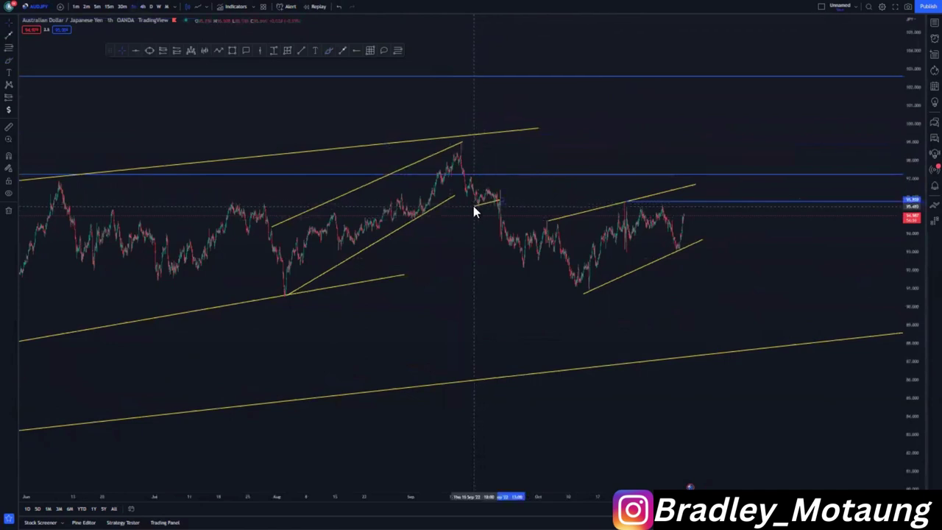
click(302, 50)
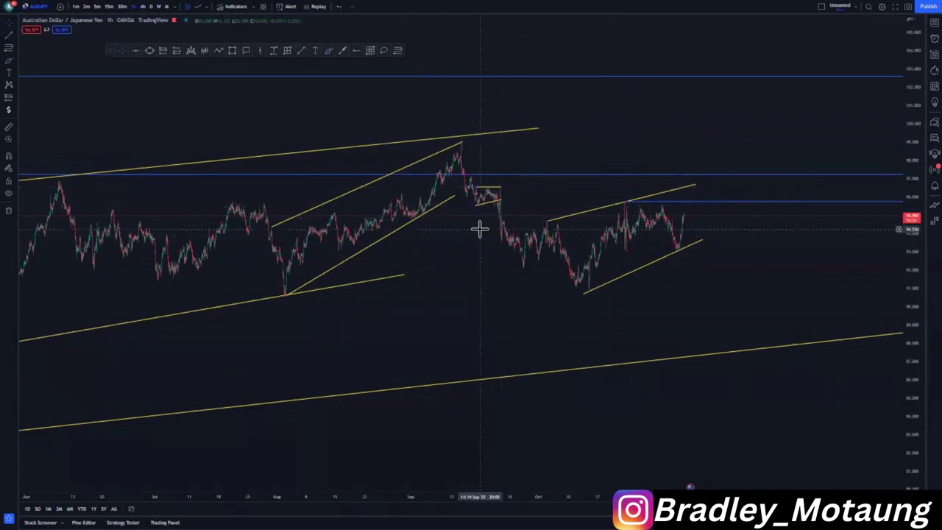
Brush a temporary path from the September high through the October swings into a projected decline, and undo it
scroll(508, 221, up, 2)
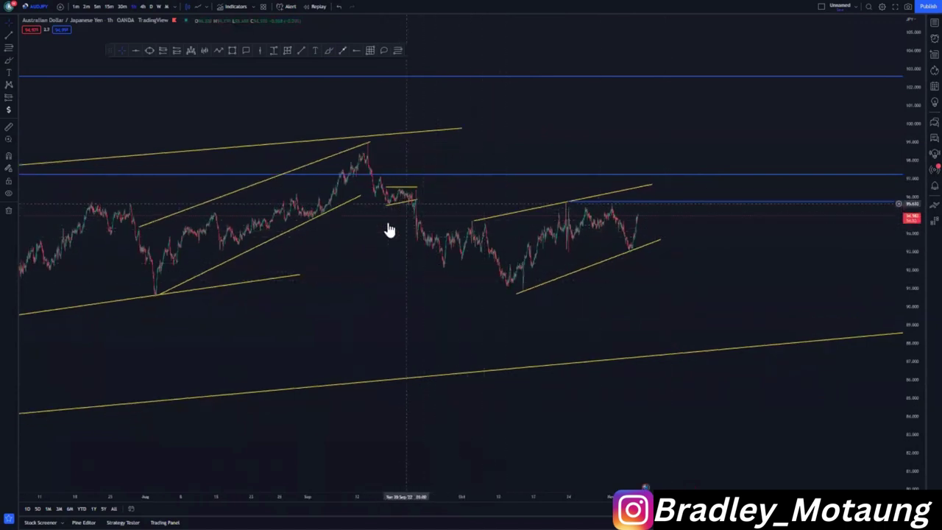
scroll(362, 260, down, 4)
drag(455, 309, 367, 291)
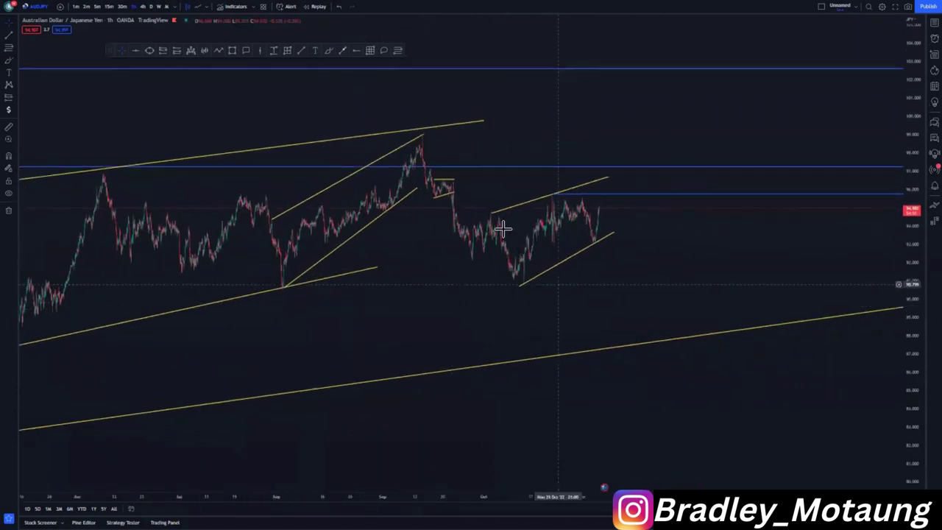
click(329, 50)
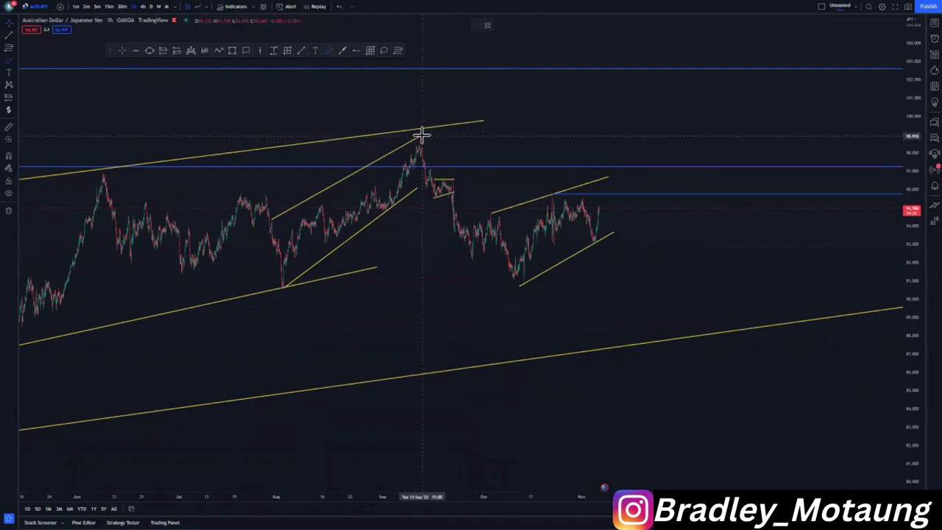
mouse_move(423, 135)
mouse_down()
mouse_move(431, 196)
mouse_move(437, 184)
mouse_move(467, 261)
mouse_up()
mouse_move(495, 229)
mouse_down()
mouse_move(514, 282)
mouse_move(532, 219)
mouse_move(549, 207)
mouse_up()
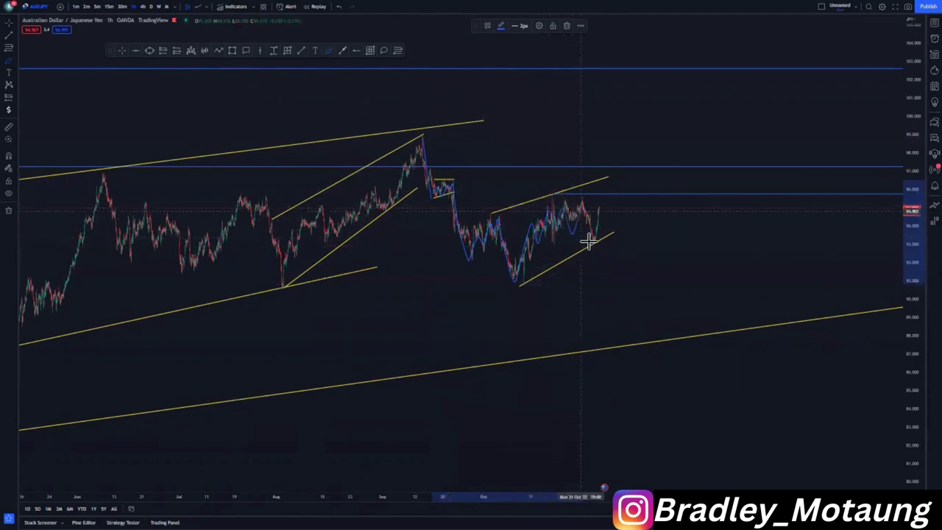
mouse_move(589, 242)
mouse_down()
mouse_move(607, 179)
mouse_move(604, 199)
mouse_move(666, 340)
mouse_up()
key(ctrl+z)
key(ctrl+z)
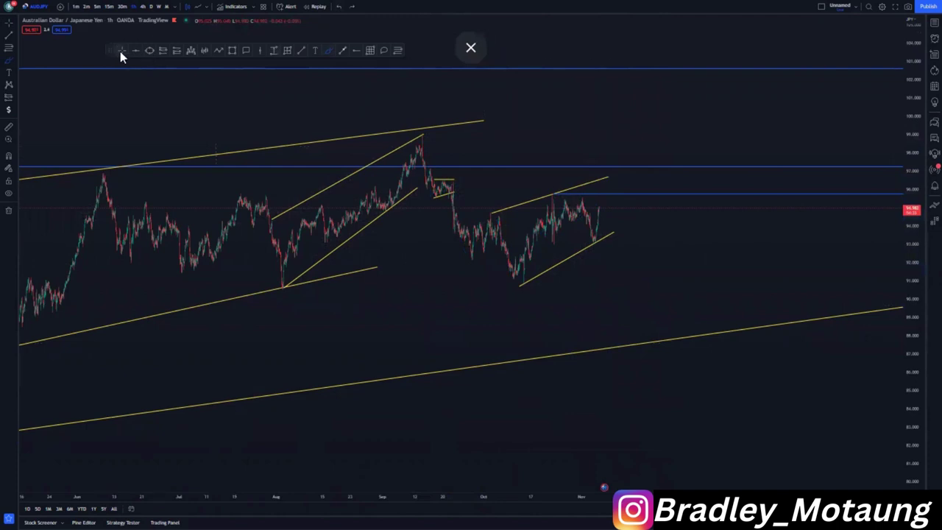
Place a short position at the October channel's upper line, about 96.6, and tighten its stop to about 97.4
scroll(203, 59, up, 3)
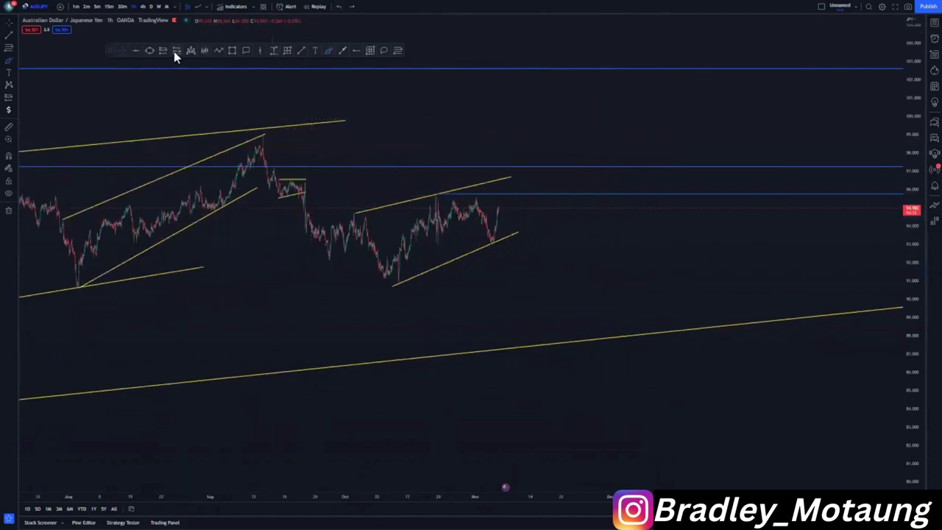
click(165, 53)
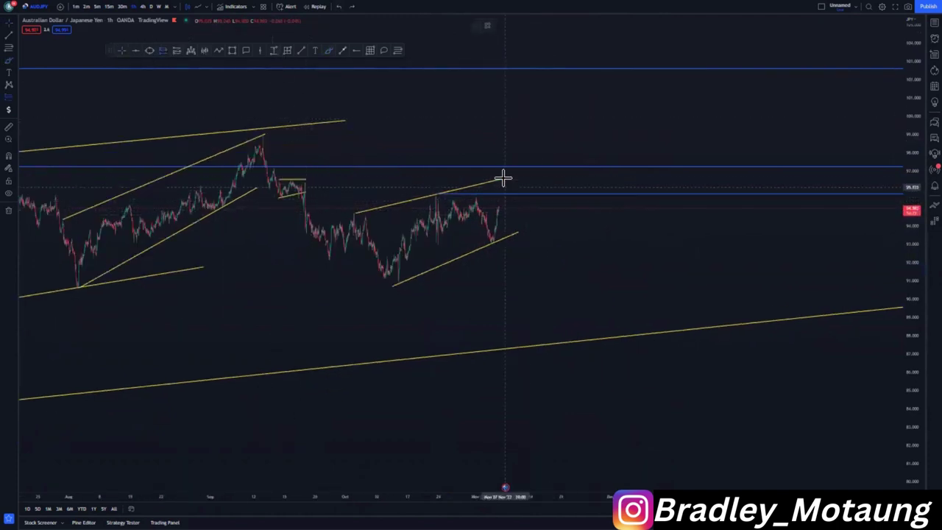
click(503, 179)
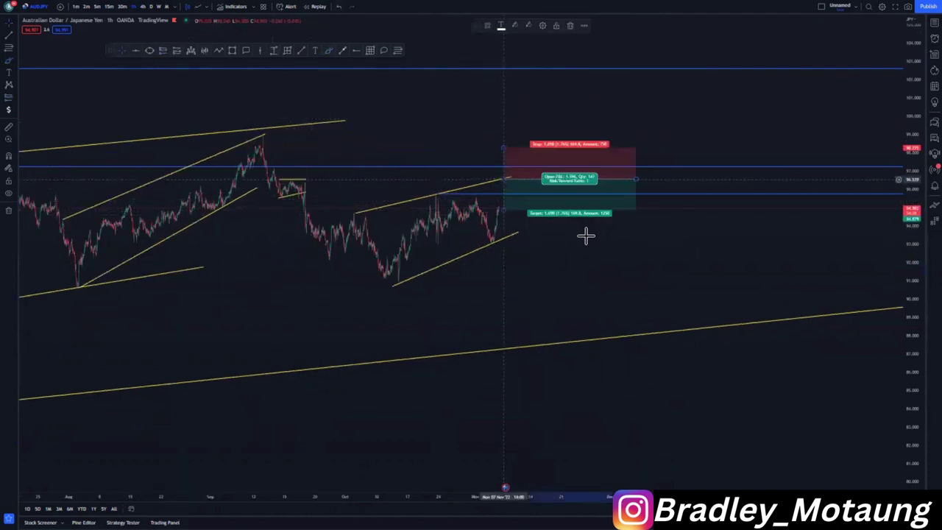
click(504, 149)
drag(503, 151, 506, 163)
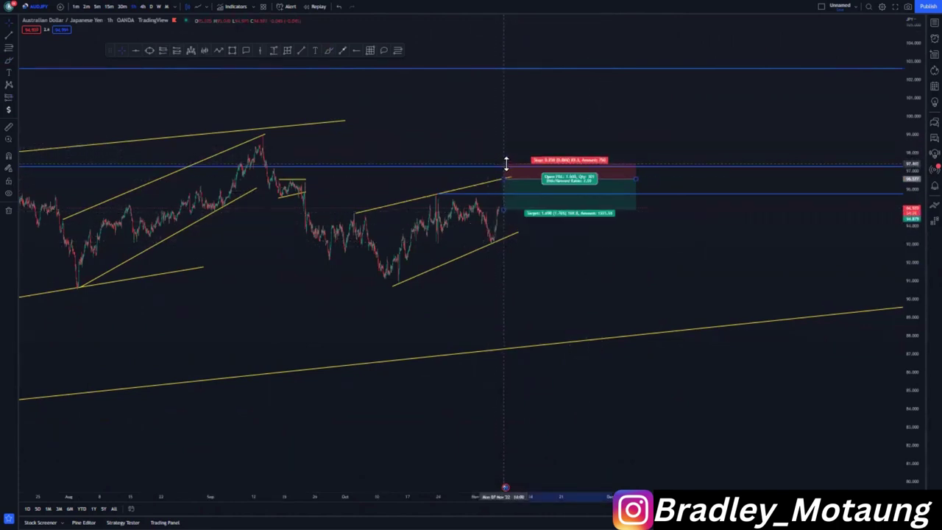
drag(508, 170, 507, 171)
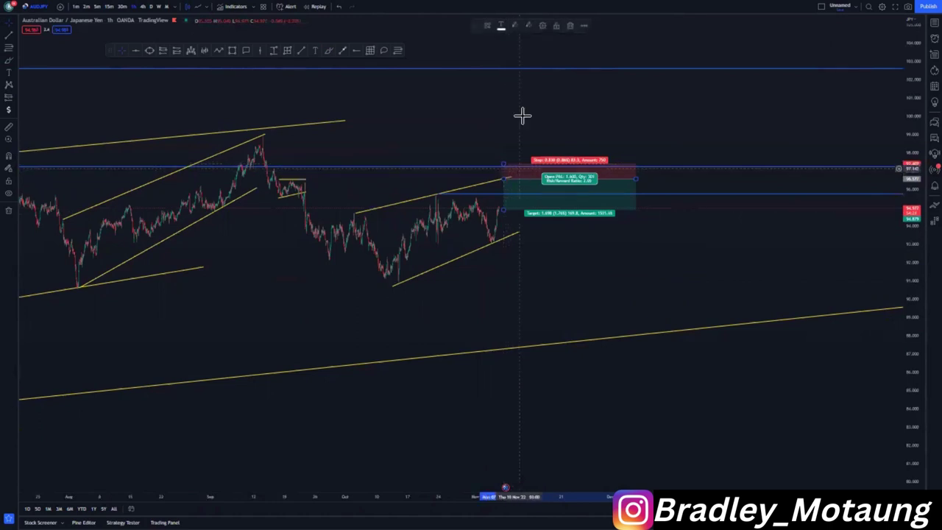
Set the short position's text size to 14 and lower its target to the channel's lower line, about 93.5
click(544, 28)
click(478, 271)
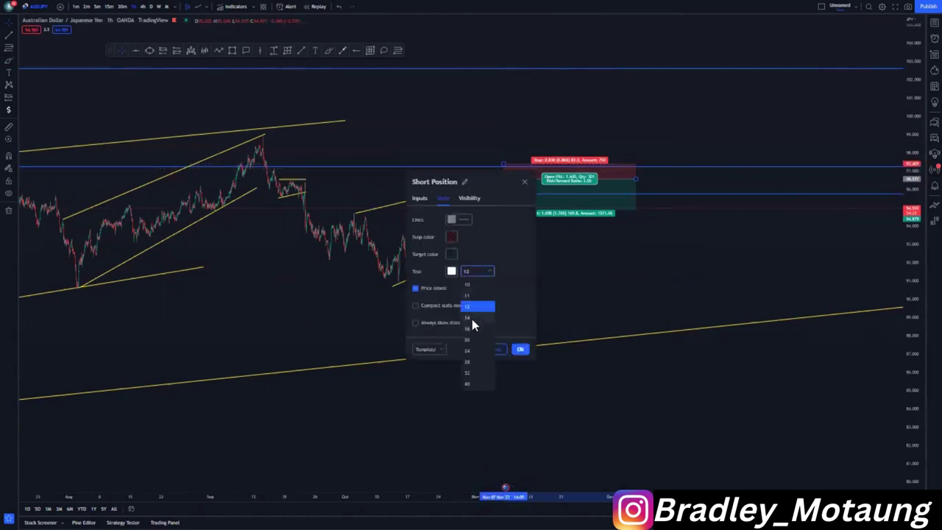
click(472, 318)
click(475, 272)
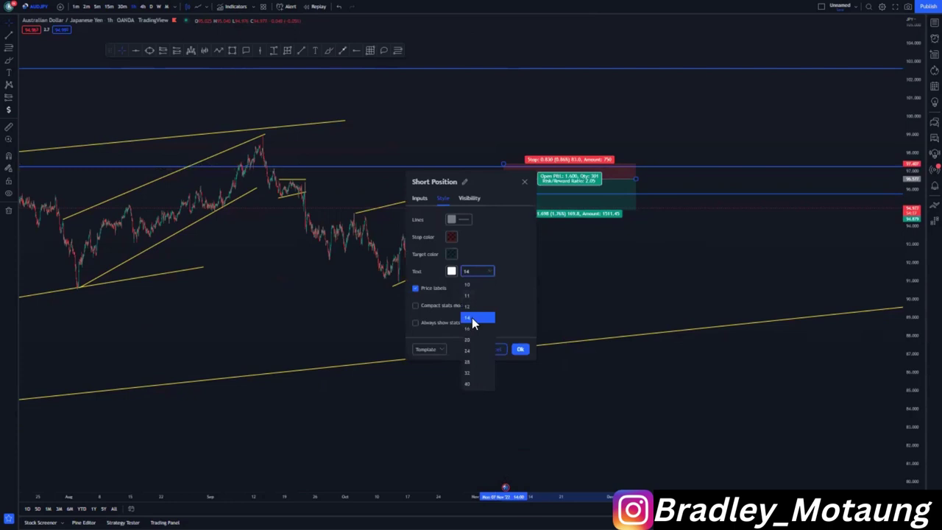
click(517, 350)
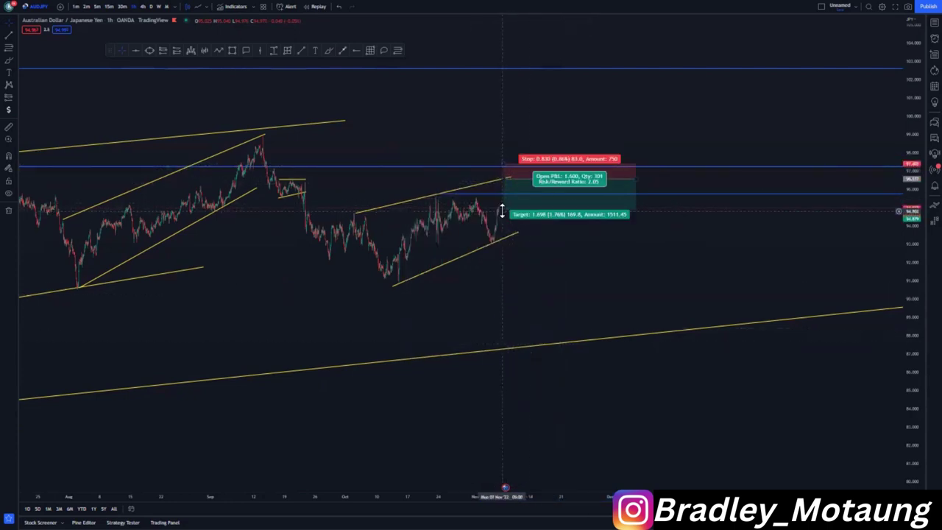
drag(501, 211, 505, 234)
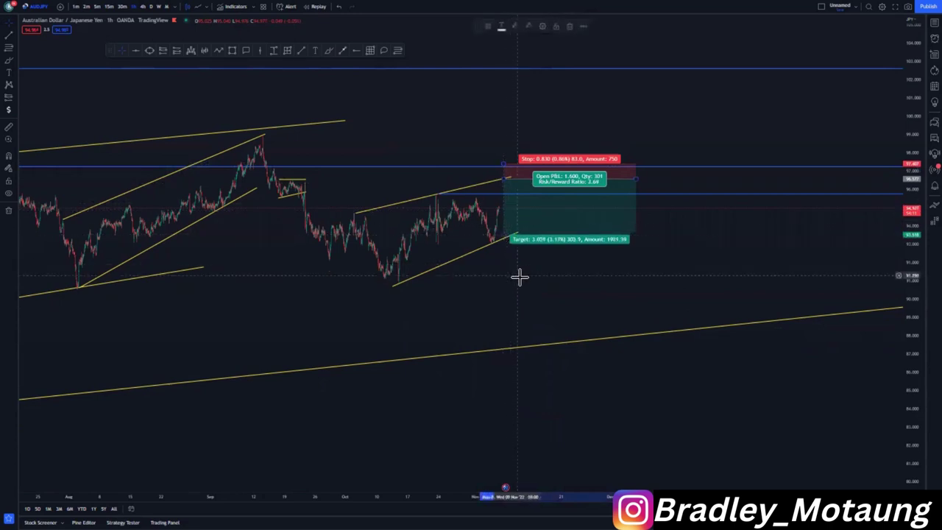
Extend the October channel's lower trendline and lower the short position's target to the long-term lower trendline, about 87.3
click(528, 229)
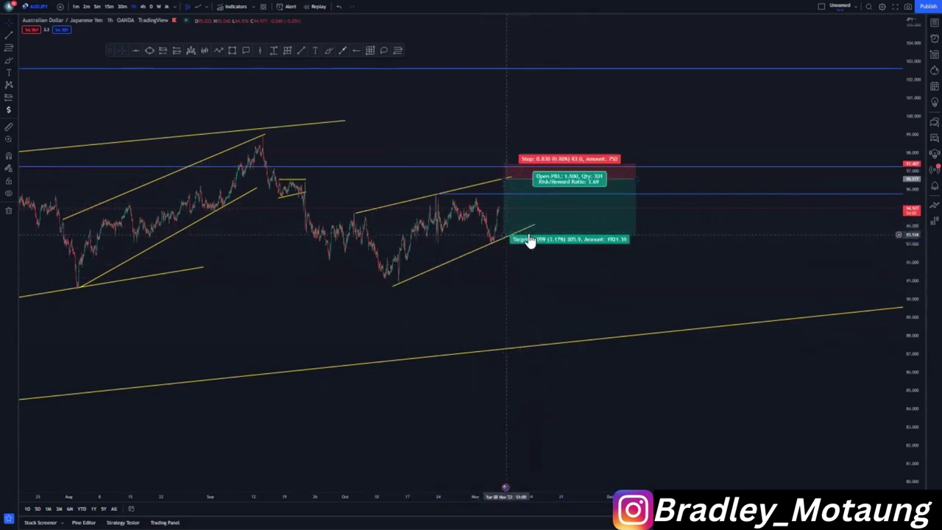
drag(504, 234, 506, 346)
scroll(468, 330, down, 5)
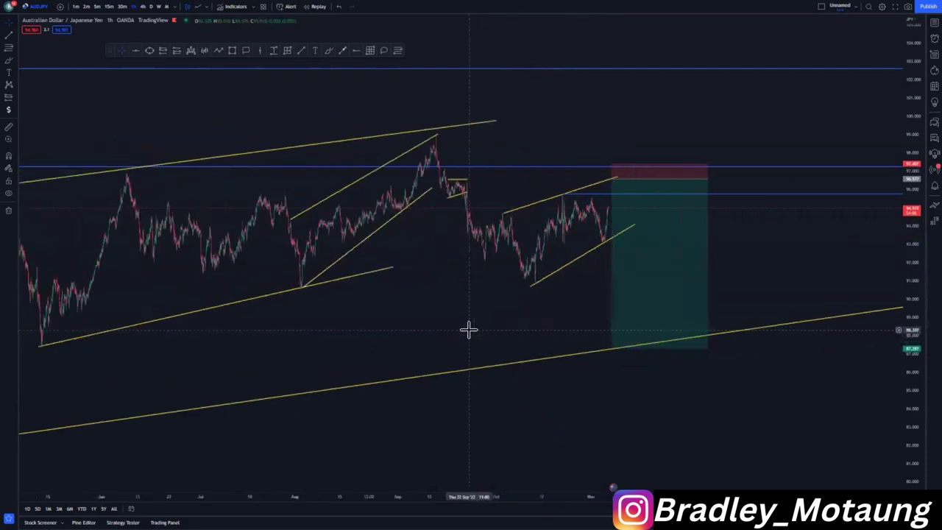
scroll(408, 293, right, 3)
On the 4-hour chart, lower the short's target to the bottom horizontal level, about 63.0, and delete the position
click(145, 6)
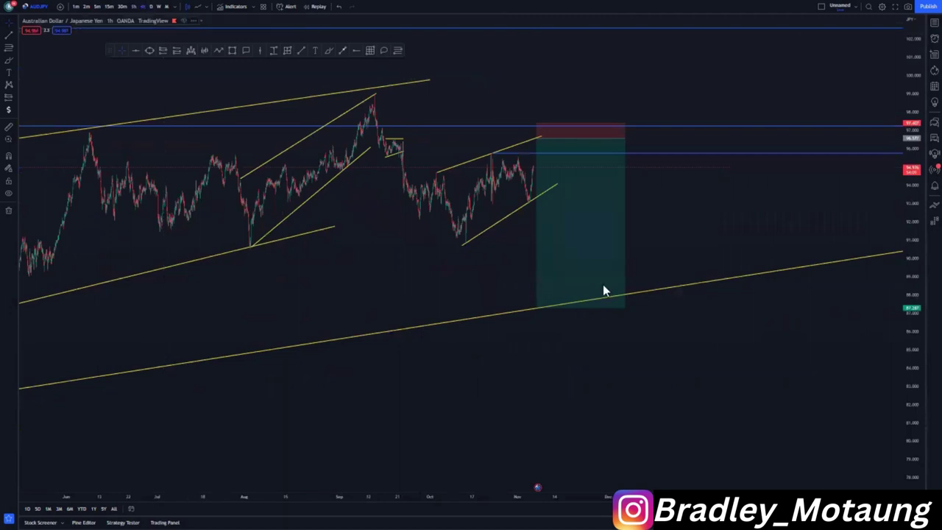
drag(723, 356, 837, 254)
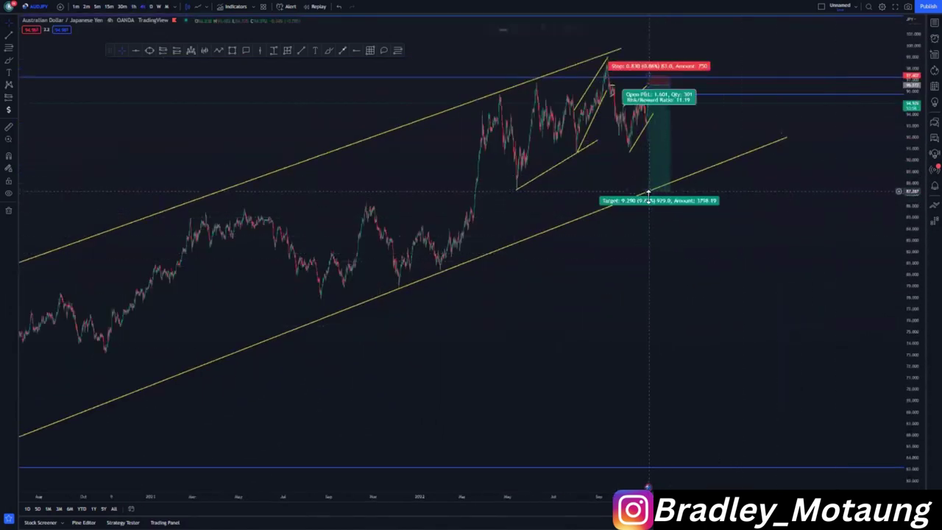
drag(648, 192, 645, 469)
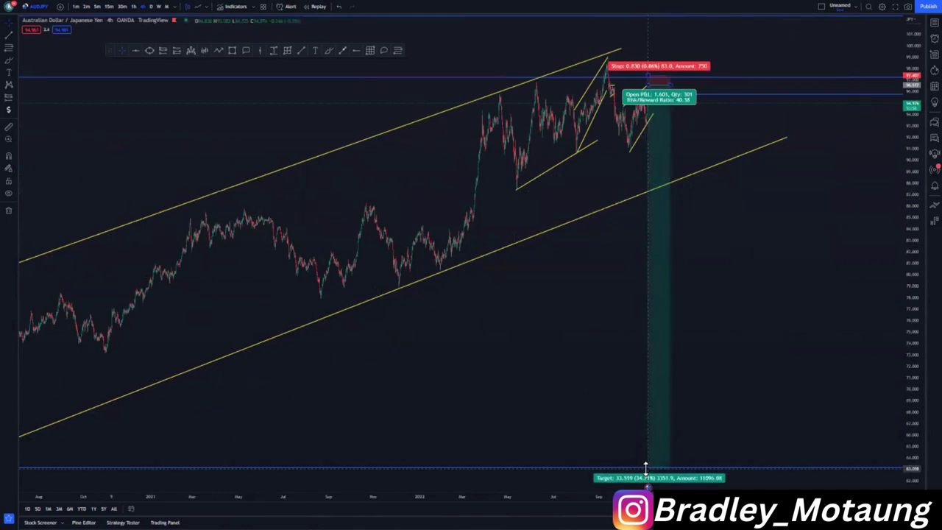
click(571, 26)
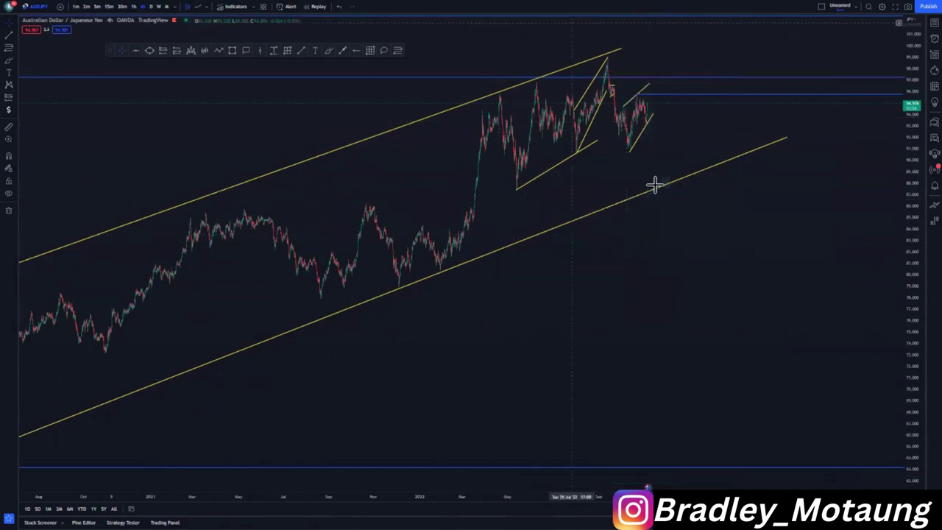
Return to the 1-hour chart and extend the October channel's lower trendline further into the future
scroll(596, 175, down, 5)
drag(645, 186, 696, 202)
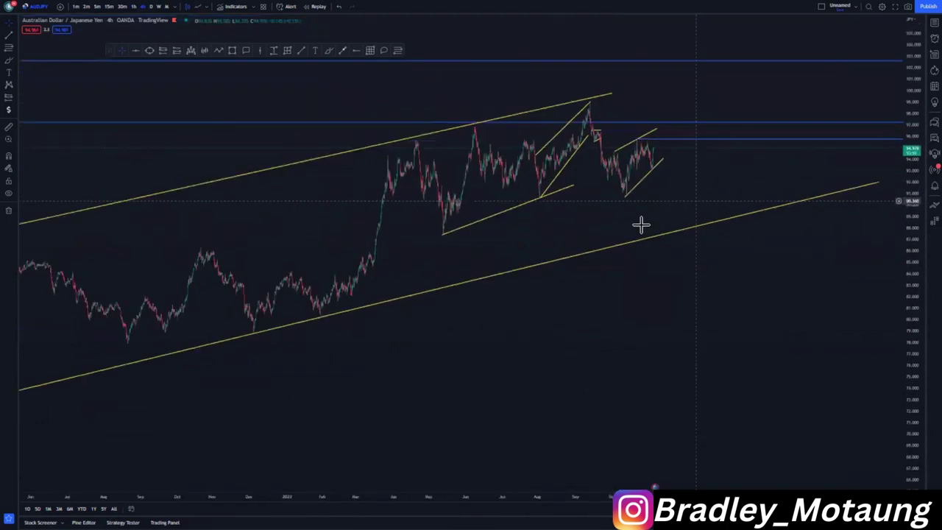
scroll(563, 255, up, 5)
drag(917, 351, 916, 274)
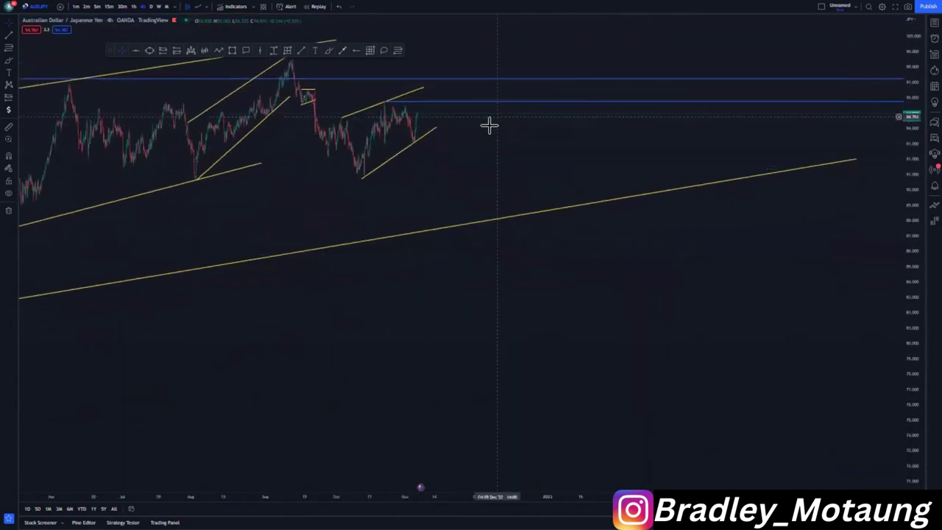
drag(492, 144, 568, 212)
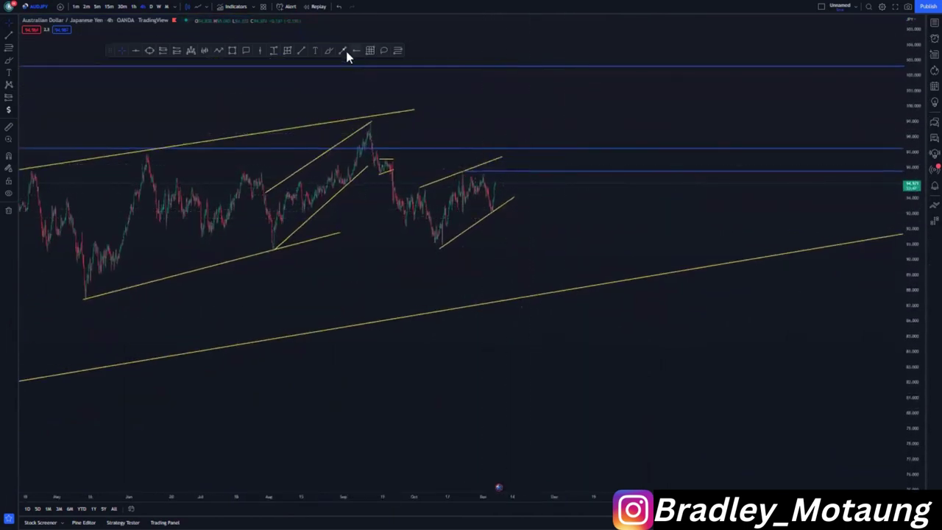
click(136, 7)
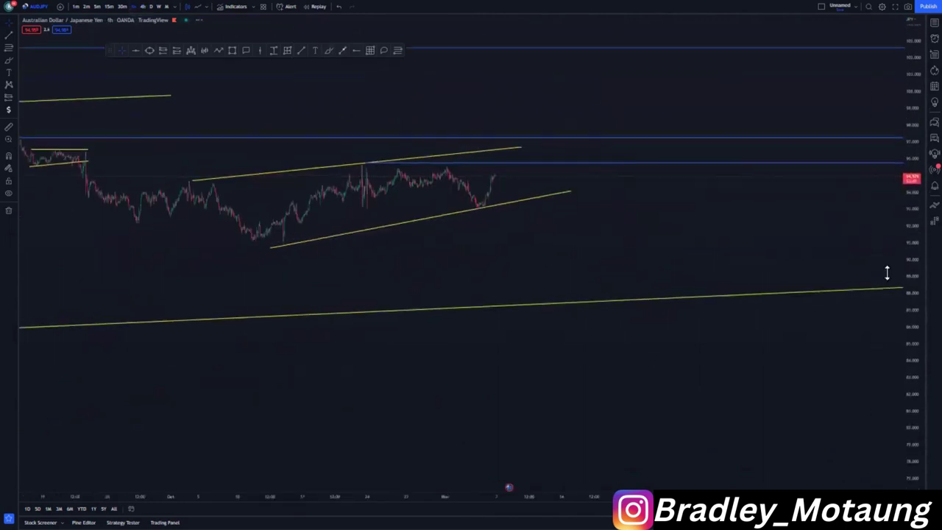
drag(887, 273, 881, 259)
drag(594, 254, 744, 343)
scroll(744, 343, up, 4)
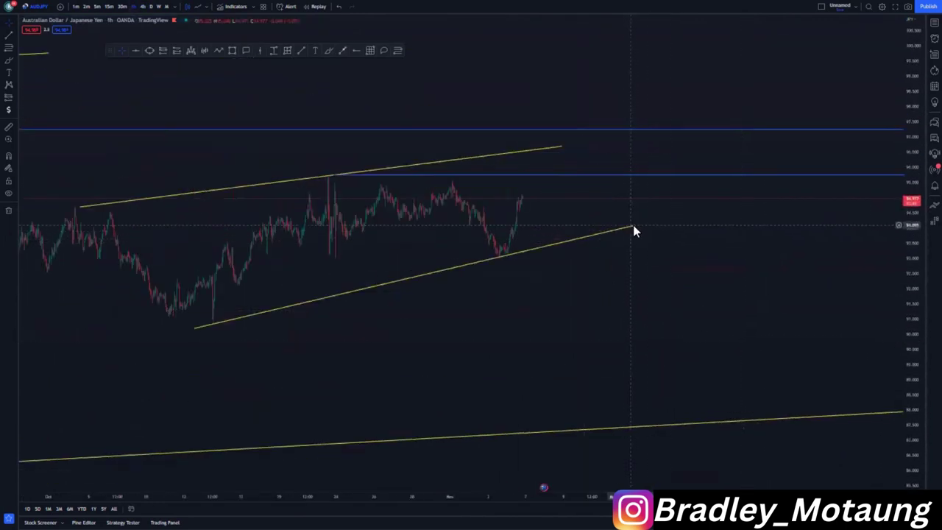
mouse_move(635, 231)
mouse_down()
mouse_move(643, 235)
mouse_move(645, 226)
mouse_up()
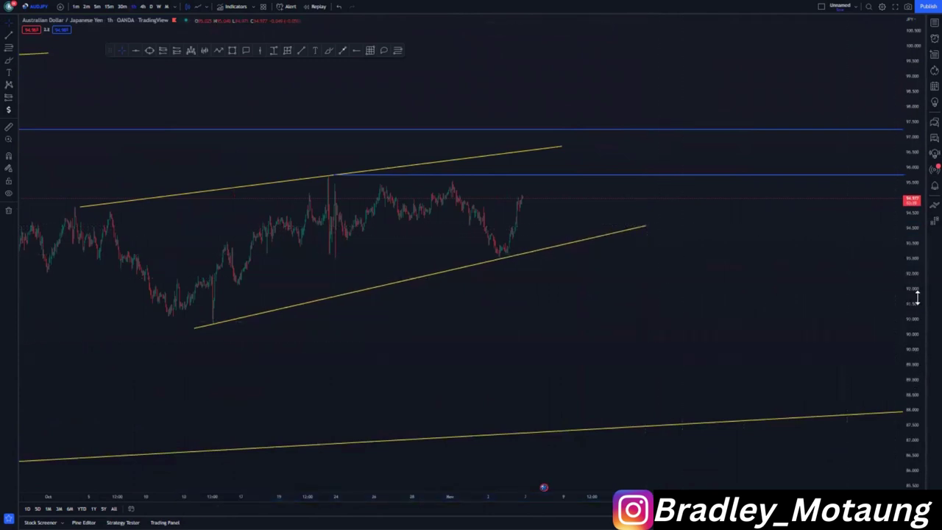
Brush a circle around the 21 October high and a projected rise to the blue level, ending in a circled consolidation
drag(917, 298, 917, 184)
drag(719, 347, 870, 347)
scroll(849, 381, up, 4)
drag(575, 319, 562, 357)
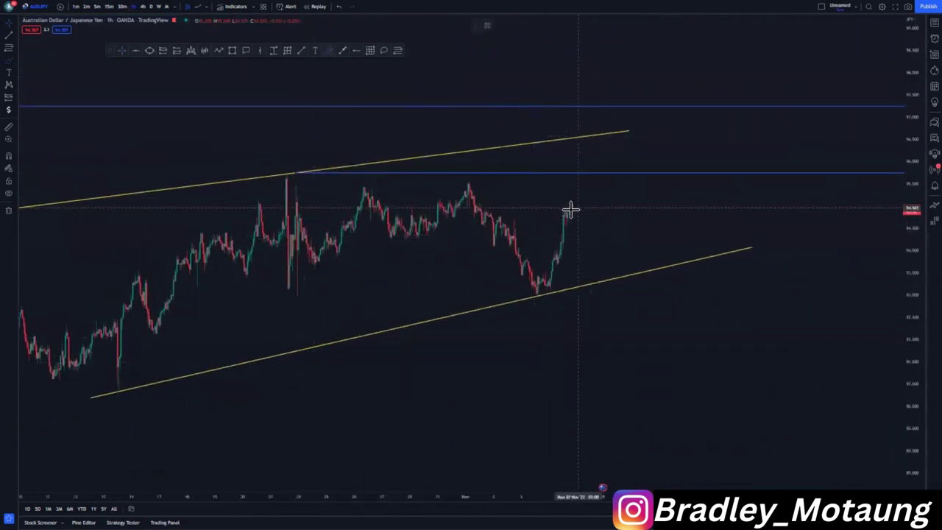
drag(590, 182, 605, 176)
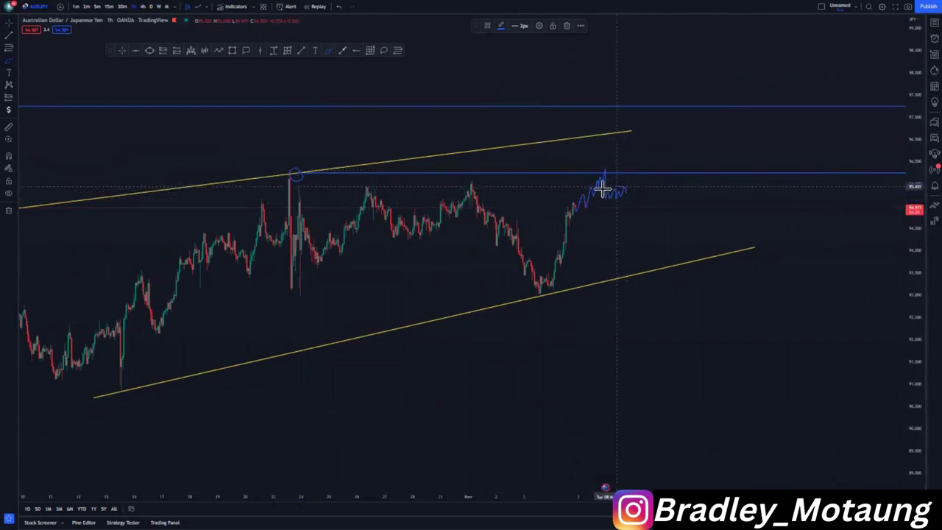
click(141, 99)
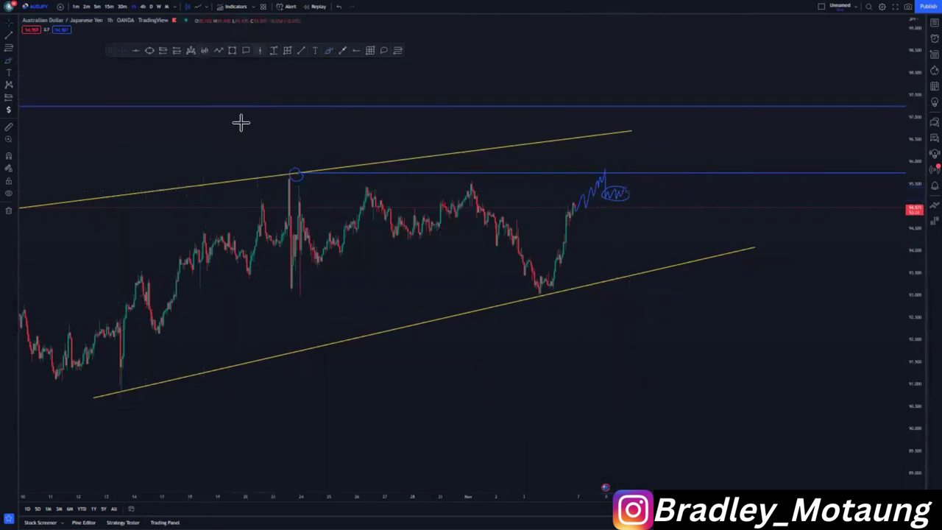
click(289, 173)
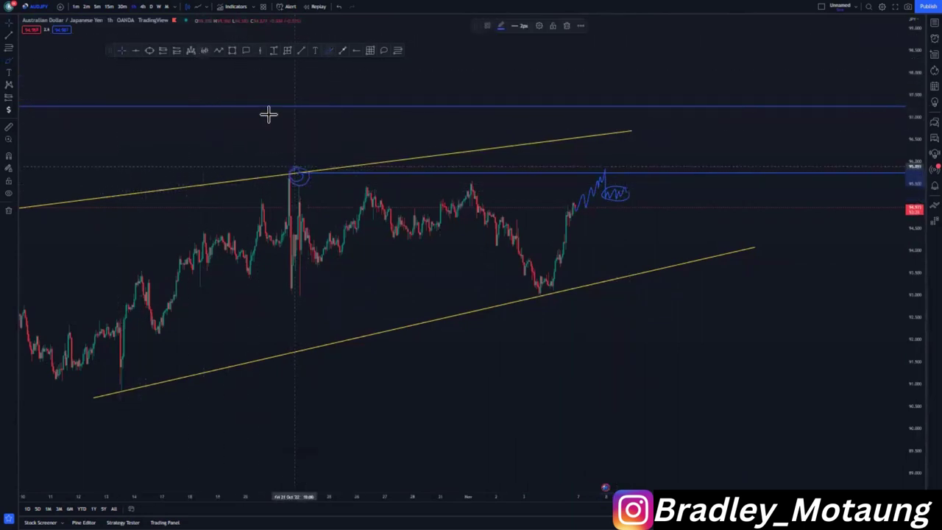
Place a short position below the brushed consolidation with entry about 95.09, stop about 95.57 and target about 93.56
click(161, 50)
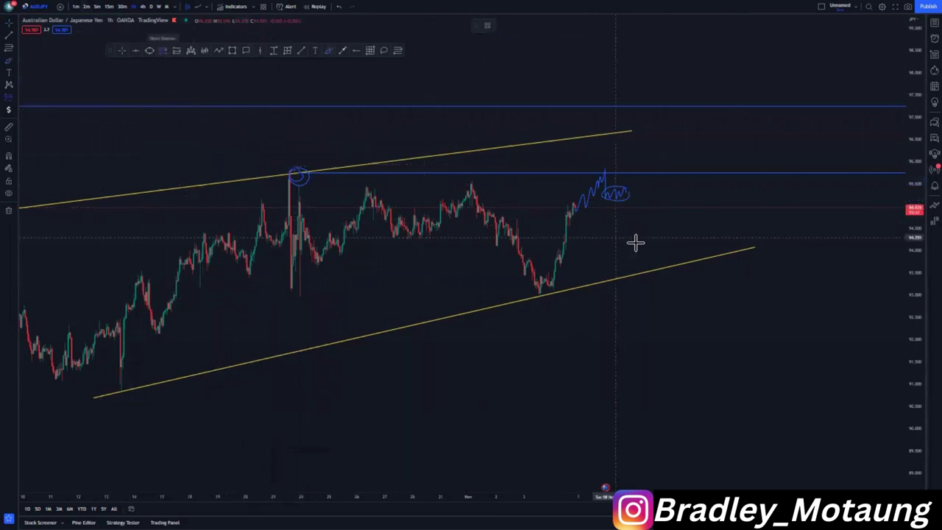
click(623, 200)
drag(623, 160, 623, 181)
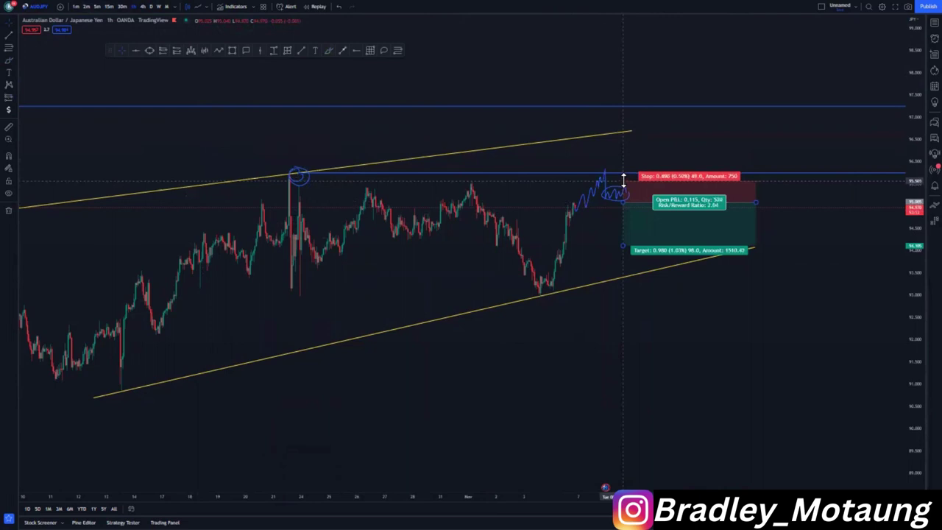
drag(590, 235, 610, 250)
drag(639, 319, 585, 320)
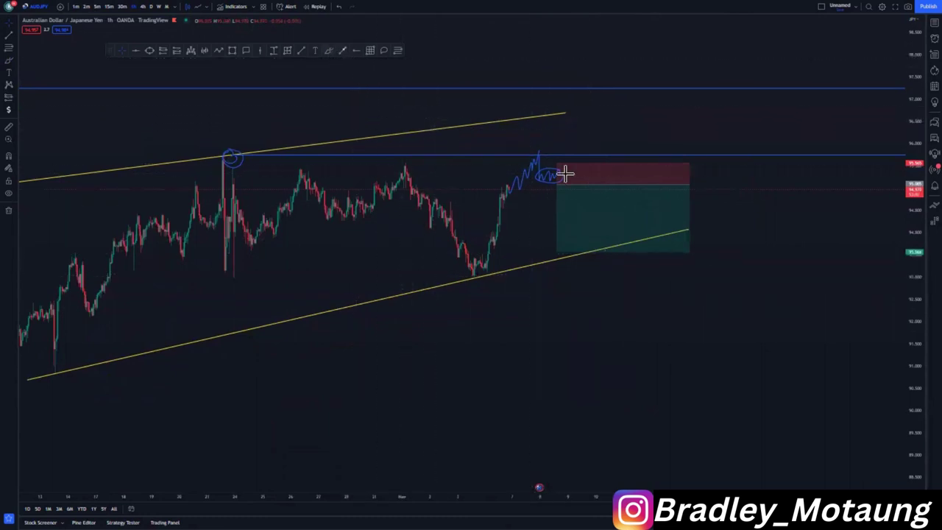
Brush a projected drop to the channel's lower line with a rebound to the short's entry, and undo it
mouse_move(564, 174)
mouse_down()
mouse_move(575, 250)
mouse_move(601, 213)
mouse_up()
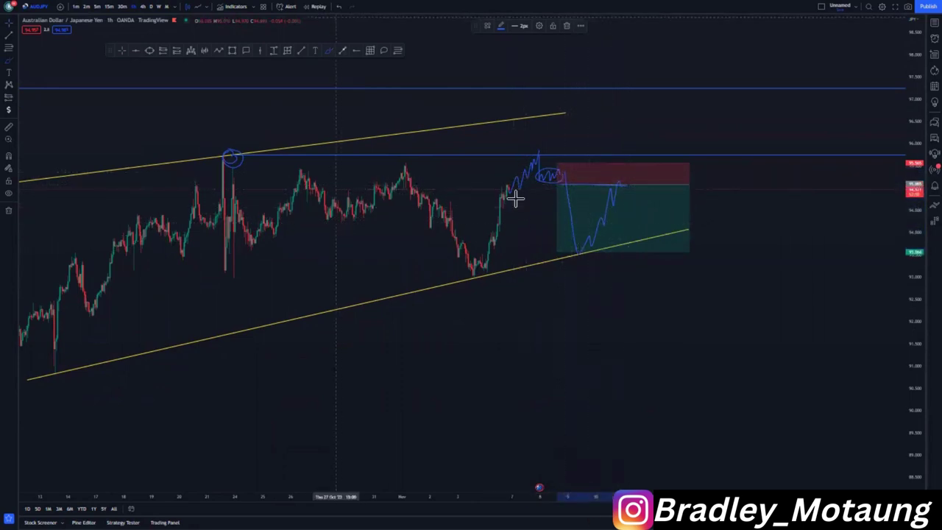
key(ctrl+z)
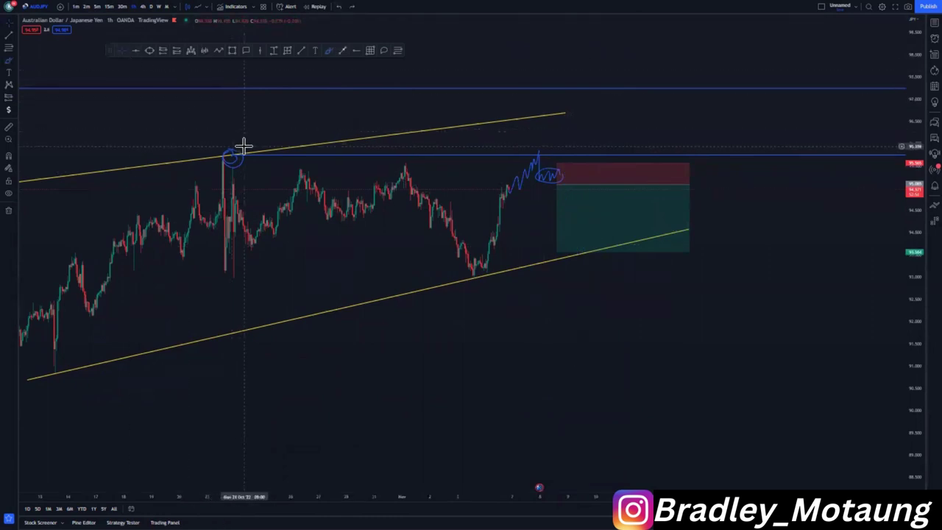
Open EURJPY from the watchlist on the weekly timeframe, hide the watchlist and reset the chart view
scroll(609, 304, down, 3)
drag(573, 285, 410, 295)
scroll(410, 295, down, 3)
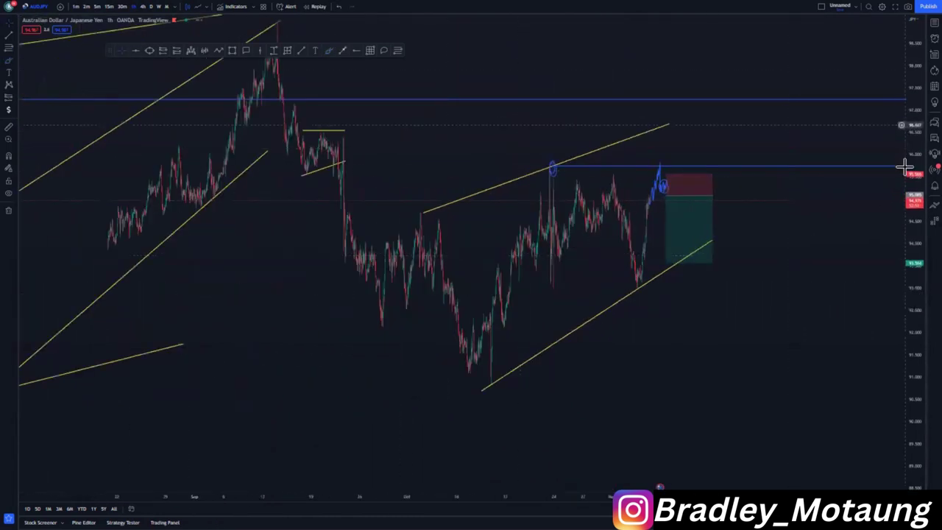
drag(904, 164, 902, 254)
click(935, 23)
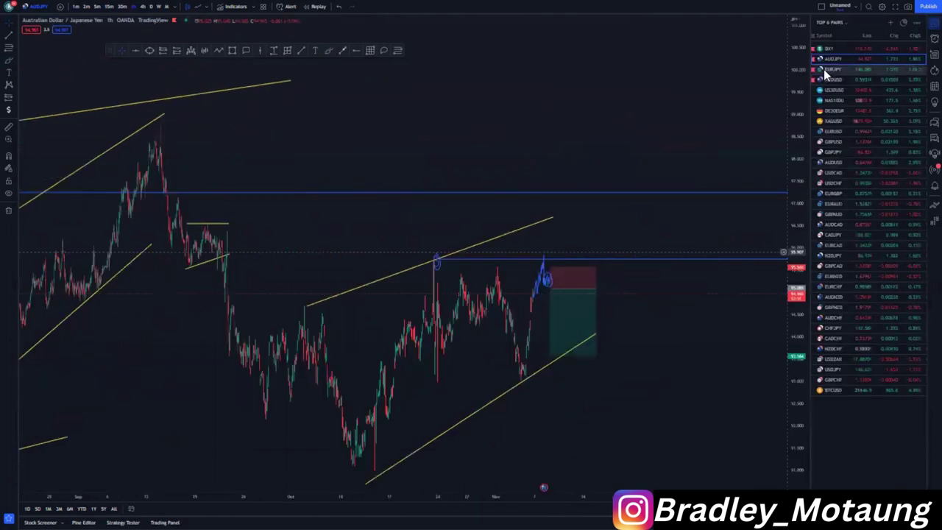
click(824, 71)
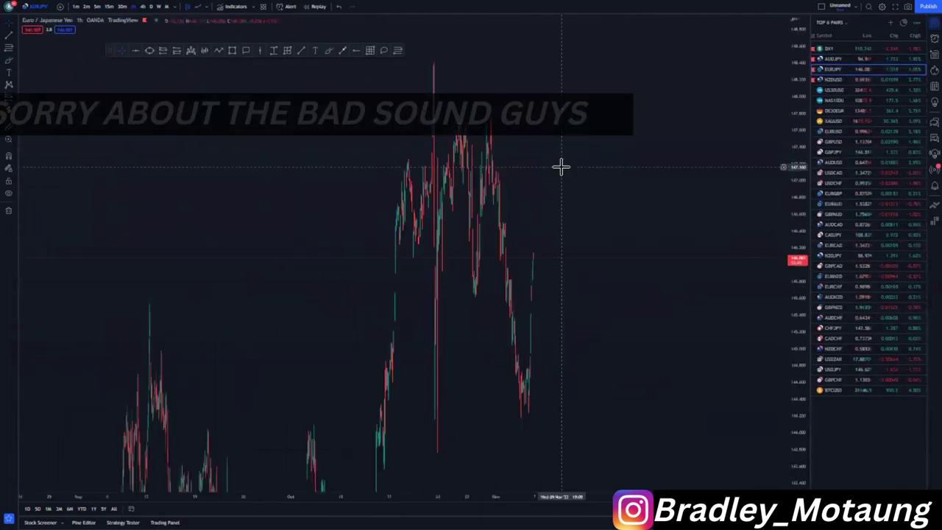
click(158, 6)
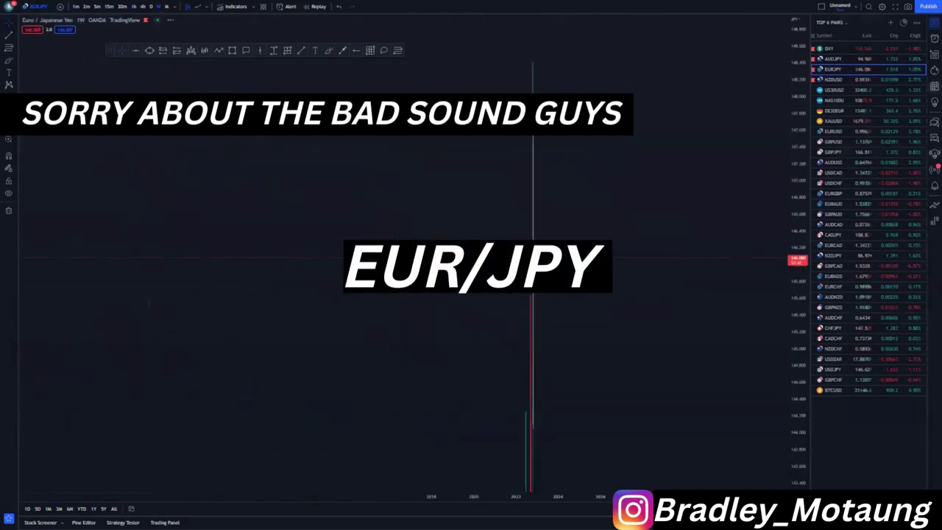
click(934, 23)
right_click(634, 170)
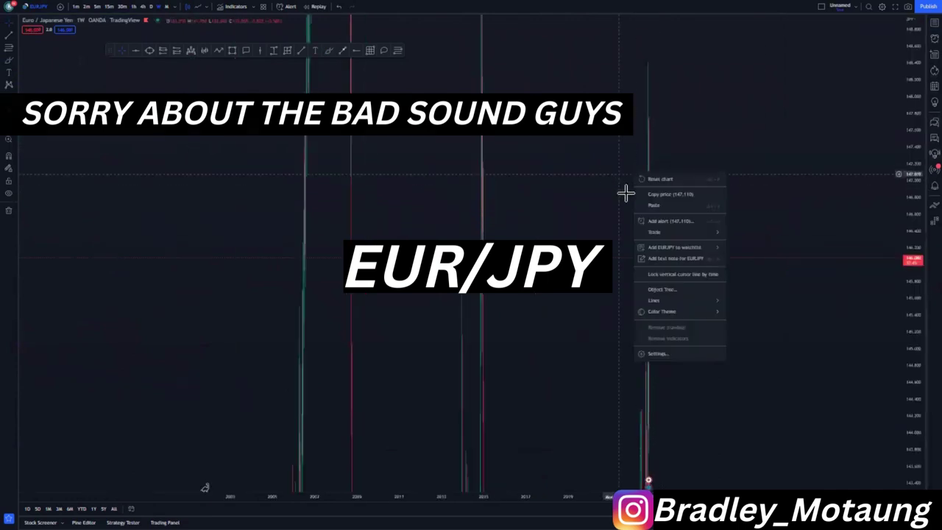
click(664, 178)
Draw a horizontal ray from EURJPY's late-2014 high on the weekly chart, at about 149.8
scroll(685, 334, down, 3)
scroll(194, 196, down, 5)
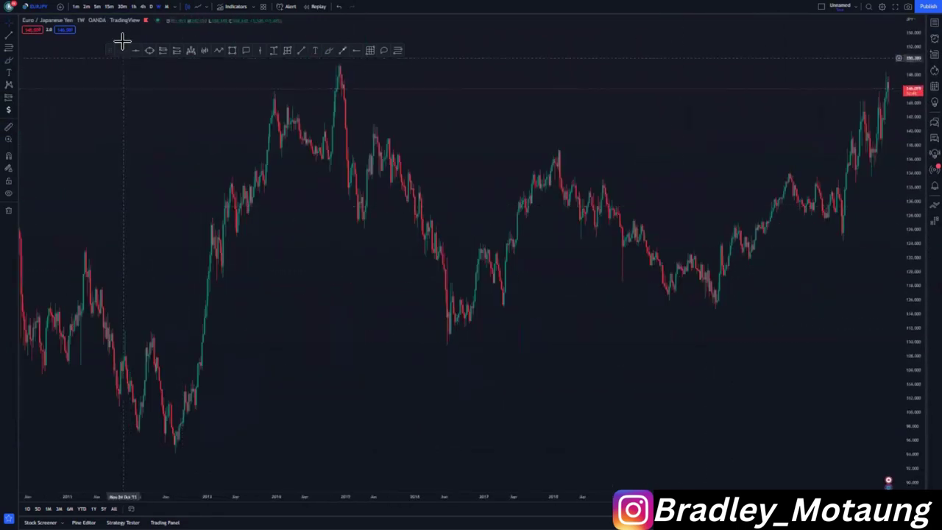
drag(414, 316, 261, 325)
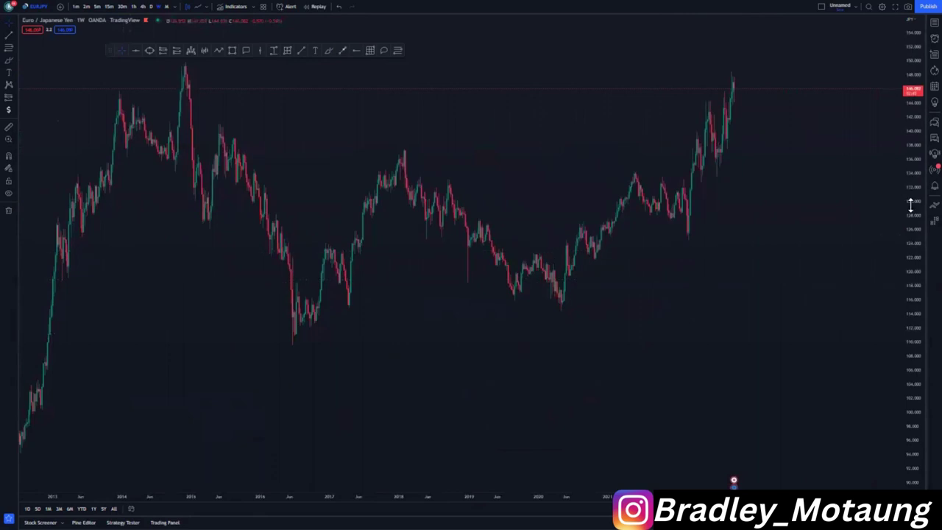
scroll(613, 378, down, 2)
drag(656, 378, 551, 414)
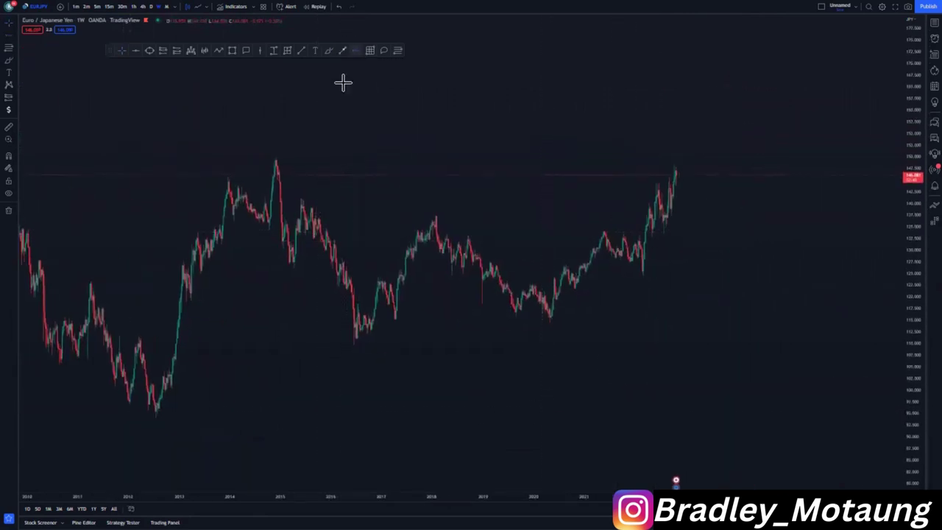
click(276, 159)
Draw a horizontal ray from the 2008 peak on the weekly chart, at about 170
scroll(464, 219, down, 3)
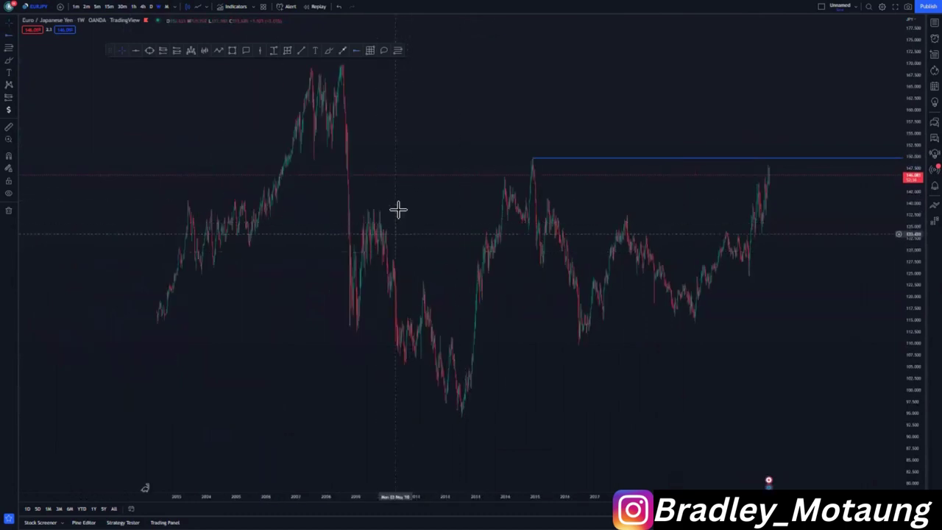
drag(913, 226, 913, 351)
drag(789, 347, 743, 394)
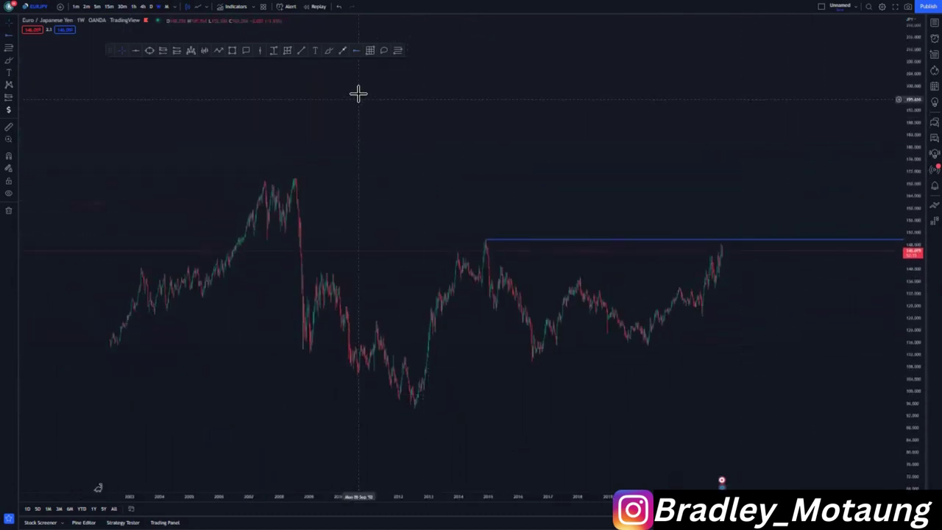
click(358, 52)
click(295, 178)
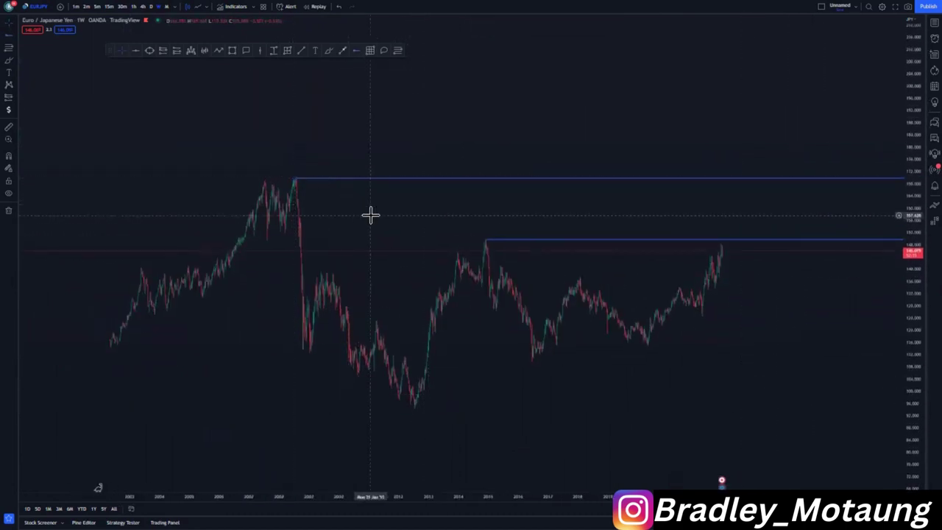
Draw a horizontal ray from the 2012 low on the weekly chart, at about 94
drag(370, 214, 353, 206)
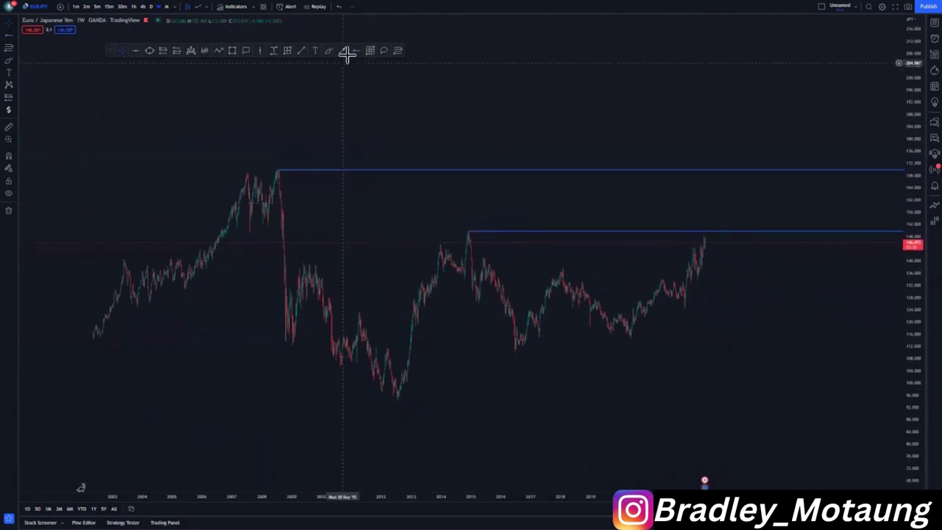
click(398, 401)
scroll(491, 383, up, 3)
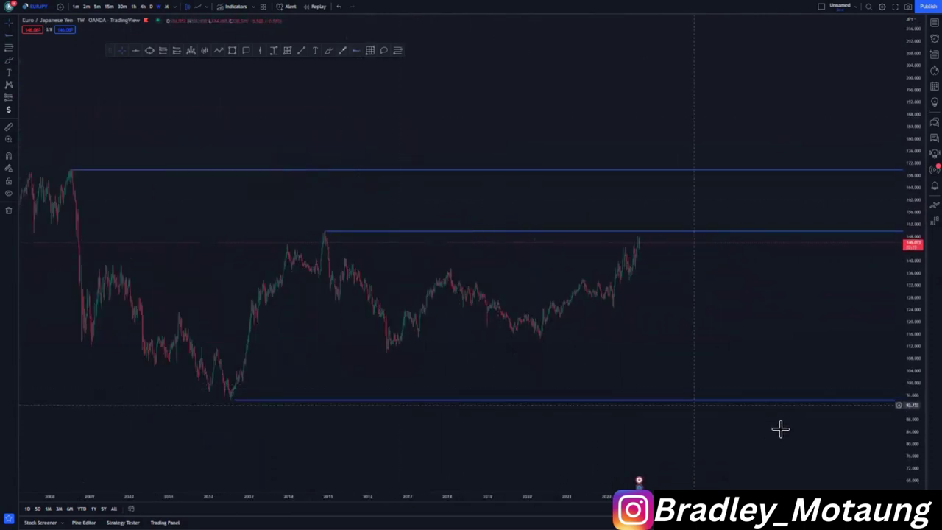
drag(909, 418, 909, 366)
scroll(761, 414, up, 2)
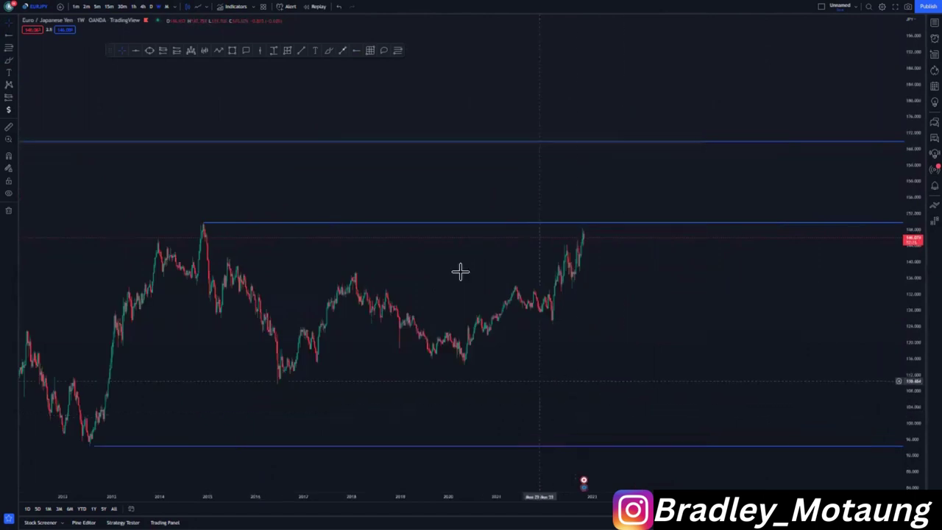
Draw a rising weekly channel with trend lines, the upper from late 2015 through the 2018 high, the lower from the 2016 low through the 2020 low
click(251, 283)
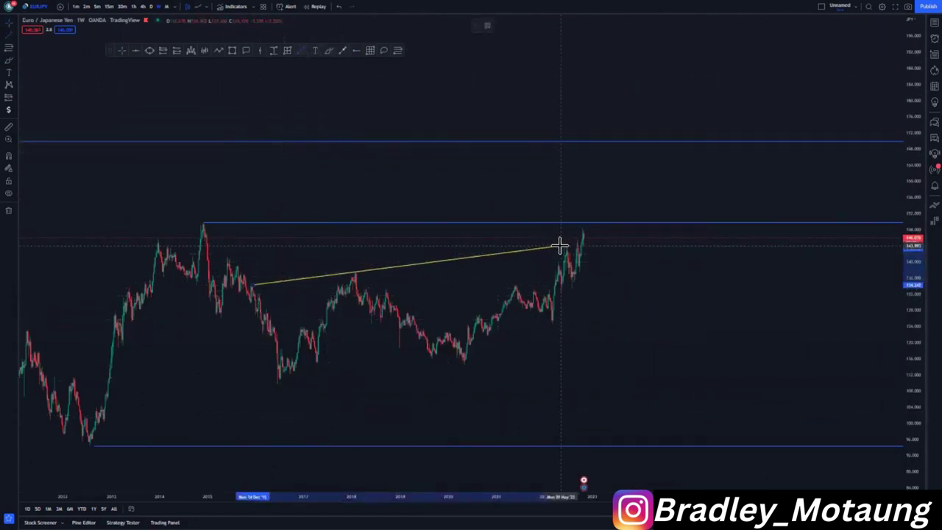
click(559, 245)
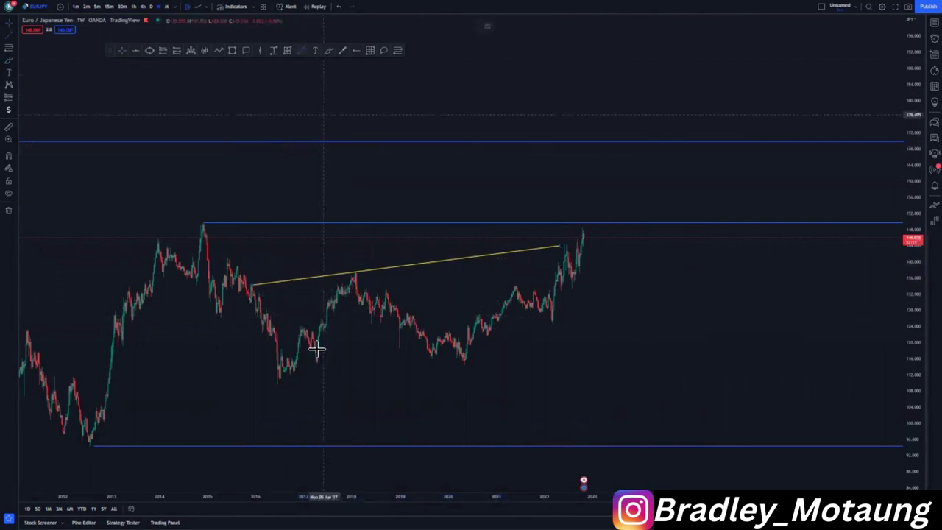
click(276, 383)
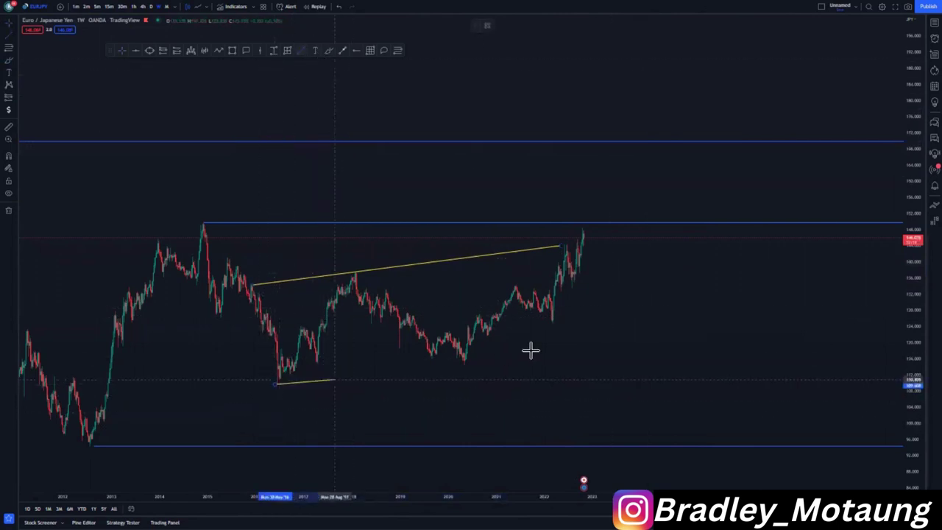
click(605, 348)
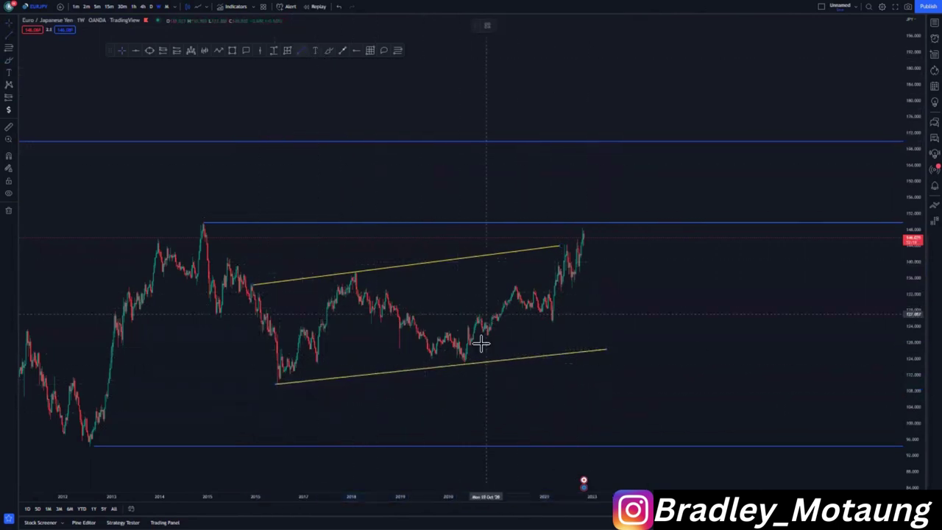
click(467, 364)
key(Escape)
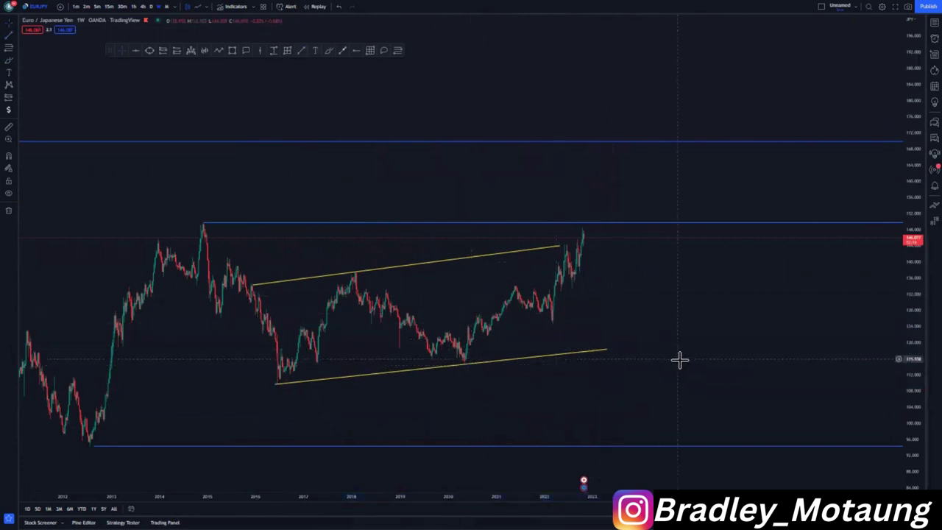
Mark the upper trend line's touch points, the 2022 rally and the late-2014 high with freehand brush strokes, and undo the marks
scroll(688, 390, down, 2)
scroll(557, 305, up, 3)
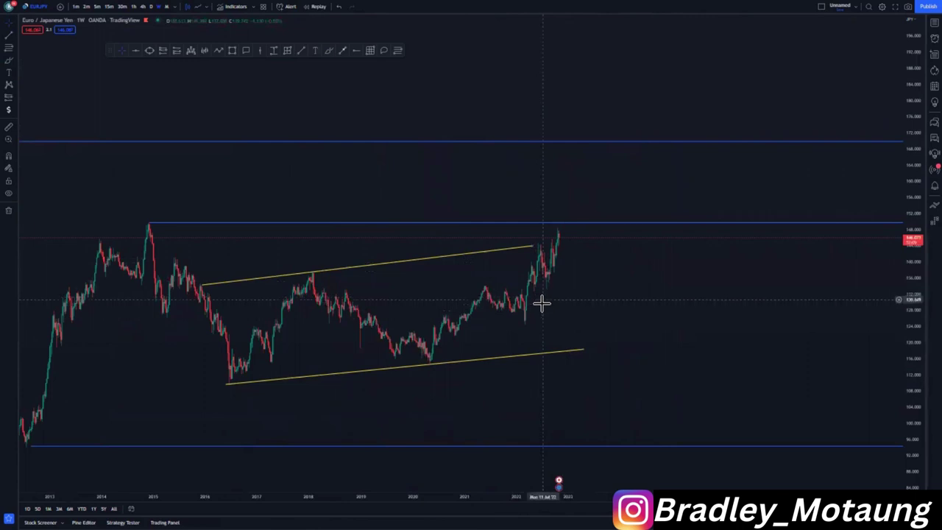
scroll(500, 385, down, 3)
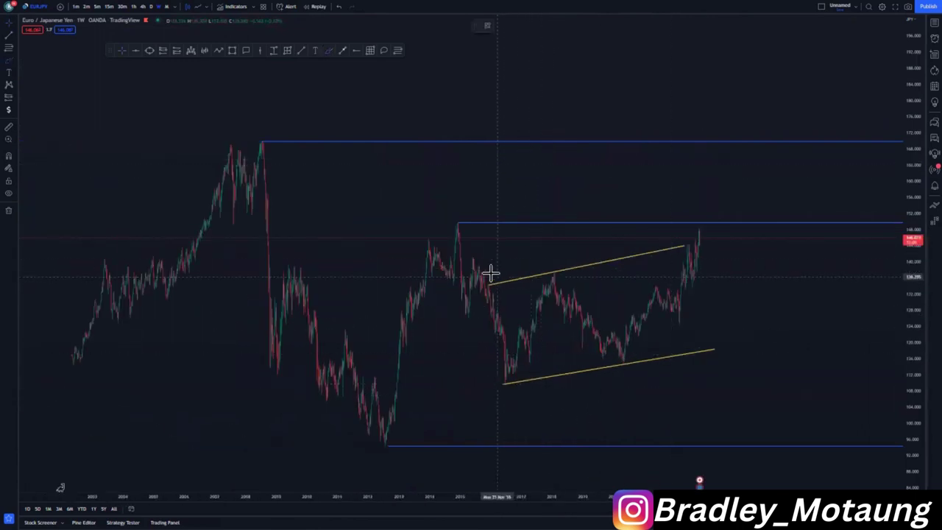
drag(490, 273, 558, 258)
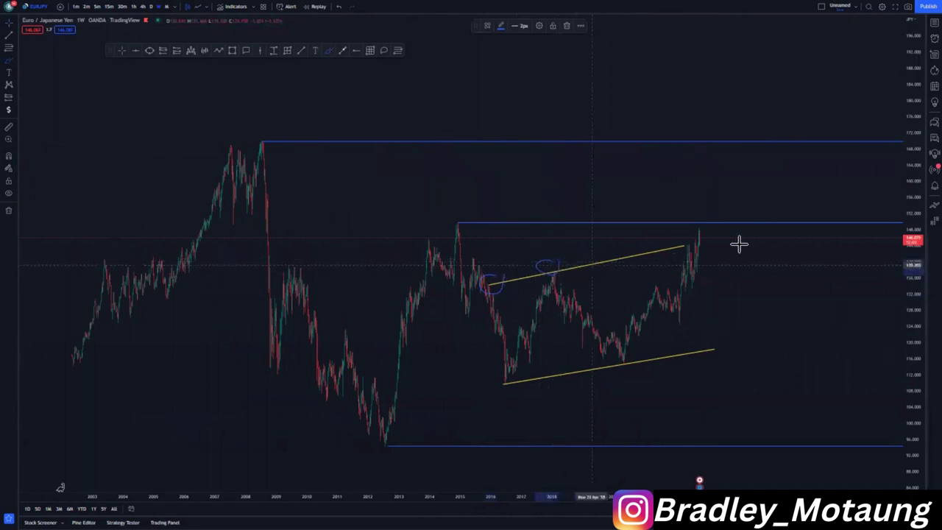
mouse_move(696, 225)
mouse_down()
mouse_move(679, 273)
mouse_move(683, 298)
mouse_up()
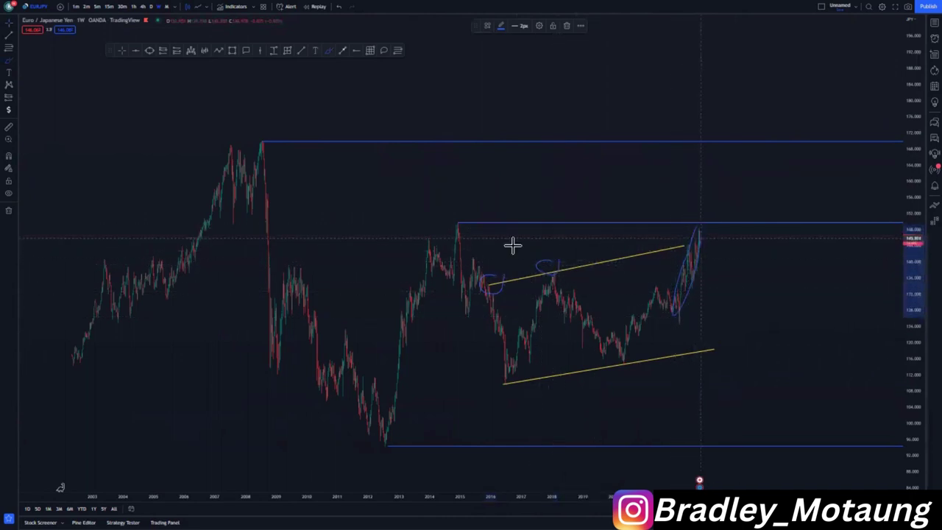
mouse_move(467, 206)
mouse_down()
mouse_move(462, 228)
mouse_move(454, 213)
mouse_up()
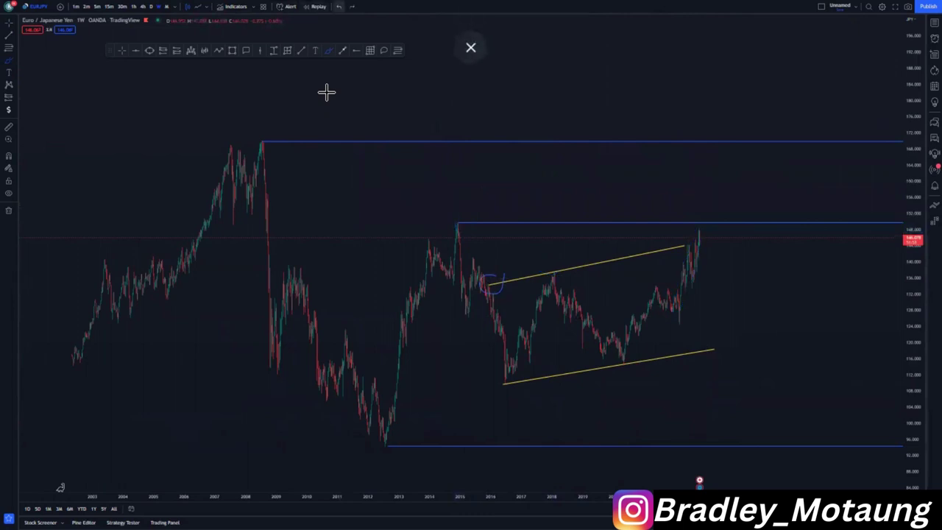
Circle the lower trend line's two touch points, its end and the ray at about 94 with the brush, and undo the circles
mouse_move(481, 378)
mouse_down()
mouse_move(498, 396)
mouse_move(481, 377)
mouse_up()
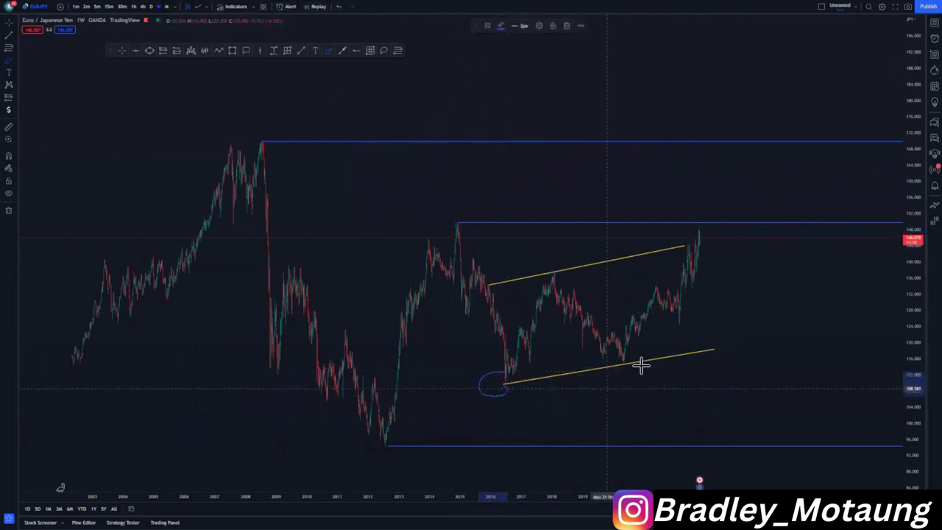
mouse_move(604, 362)
mouse_down()
mouse_move(642, 371)
mouse_move(633, 357)
mouse_up()
mouse_move(711, 351)
mouse_down()
mouse_move(696, 346)
mouse_move(724, 354)
mouse_up()
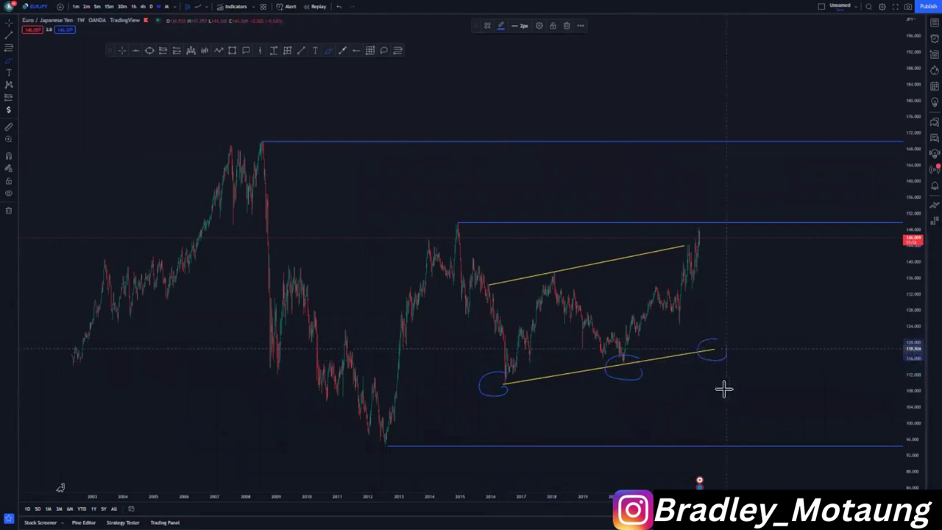
mouse_move(749, 437)
mouse_down()
mouse_move(763, 450)
mouse_move(745, 434)
mouse_up()
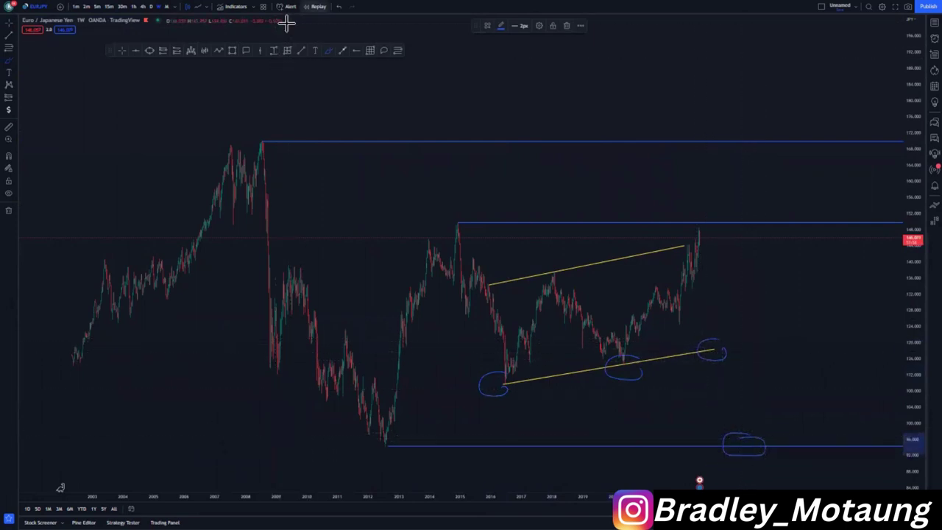
key(ctrl+z)
key(ctrl+z)
key(ctrl+z)
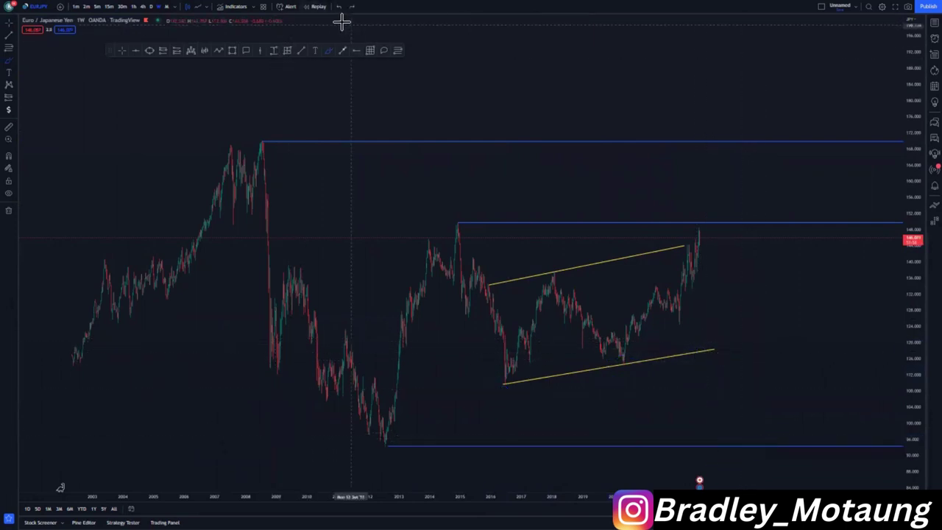
Draw a horizontal ray from the 2016 low on the weekly chart, at about 109.5
click(504, 385)
drag(575, 420, 471, 410)
scroll(470, 410, up, 5)
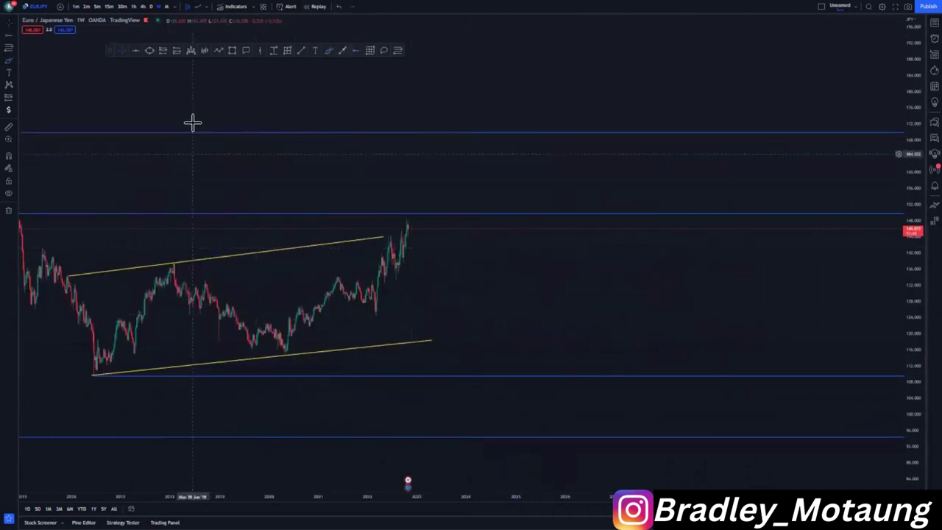
scroll(263, 118, left, 2)
Switch to the daily timeframe and draw a steeper rising channel, its upper line from the November 2021 high and its lower line from the March 2022 low
click(151, 7)
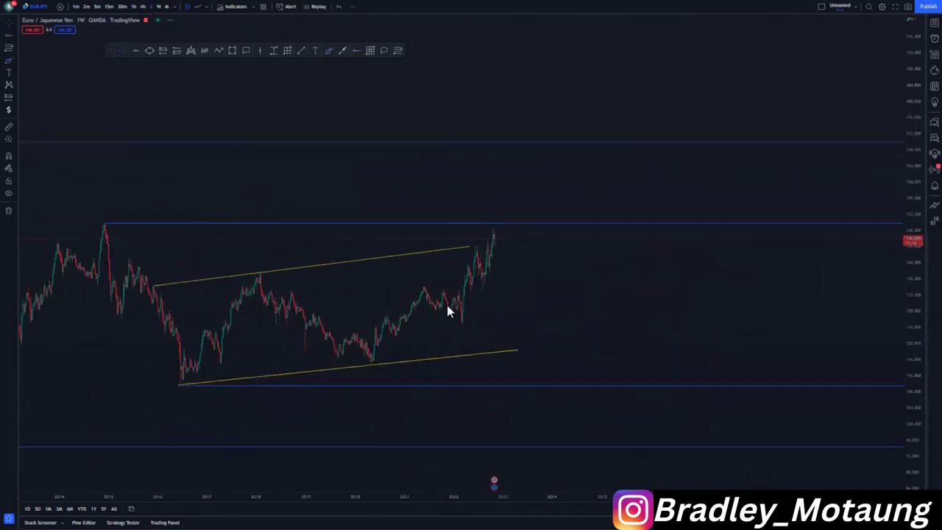
scroll(446, 314, up, 2)
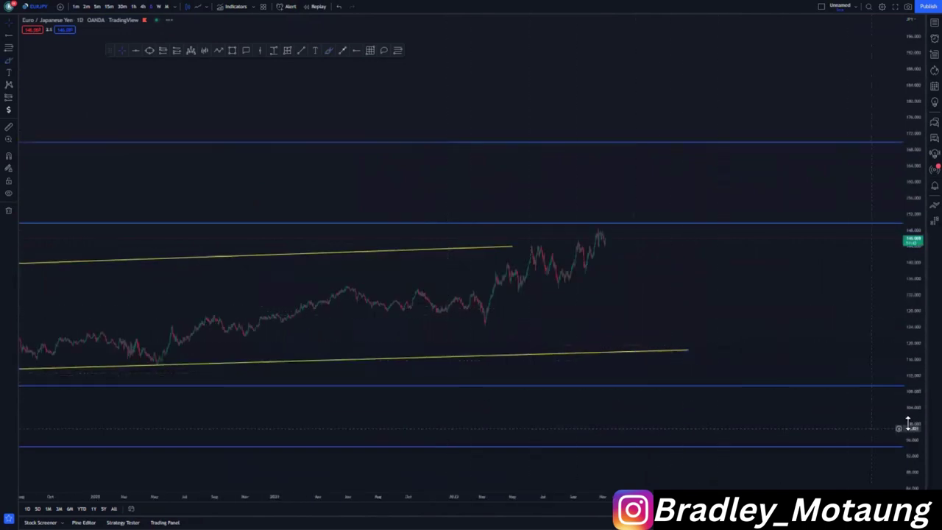
scroll(631, 360, up, 1)
scroll(464, 324, up, 1)
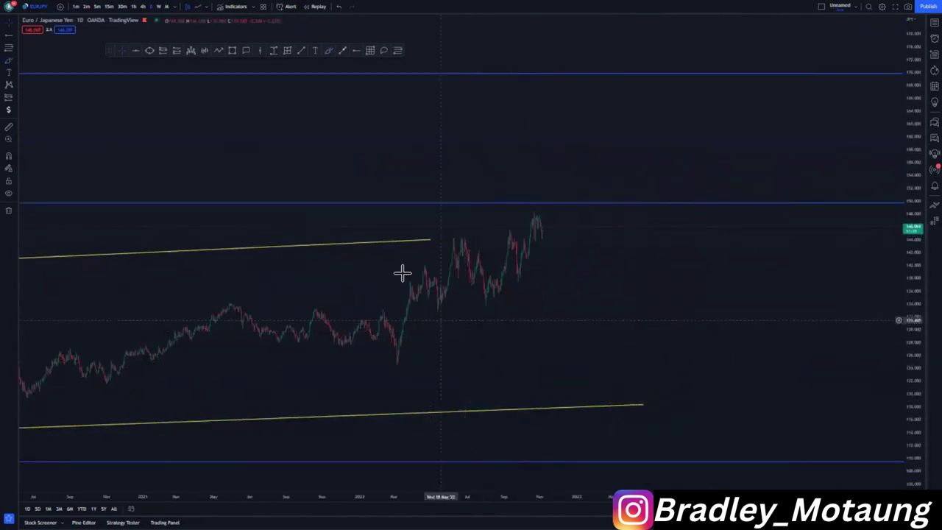
scroll(406, 302, up, 2)
drag(405, 303, 490, 309)
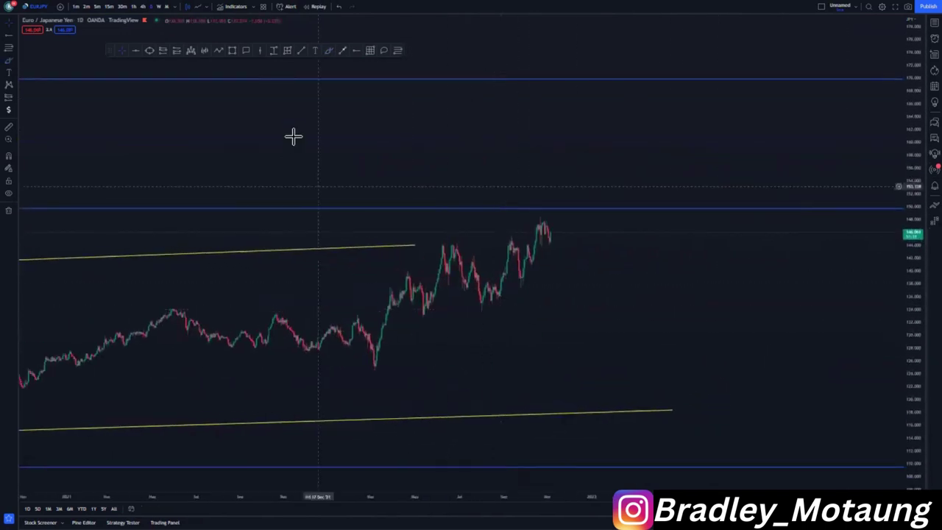
click(280, 311)
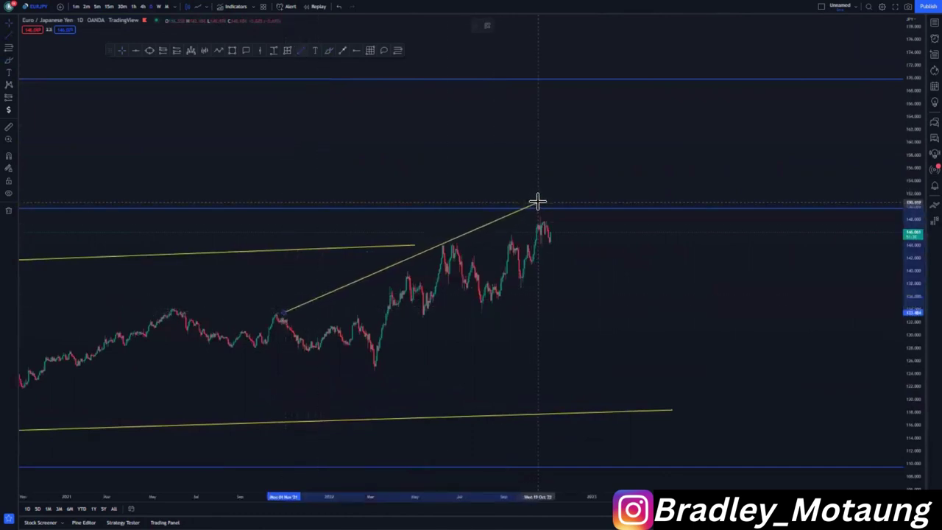
click(537, 201)
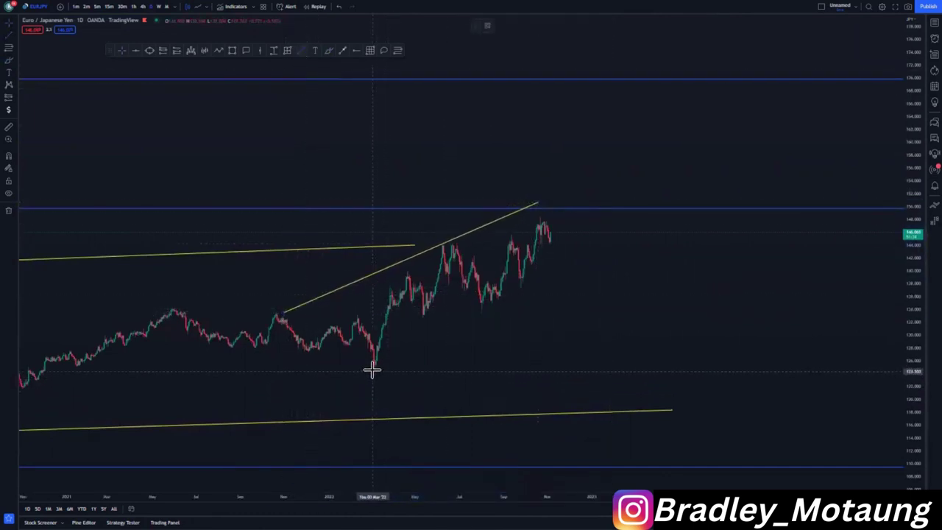
click(372, 369)
click(579, 260)
scroll(555, 350, down, 1)
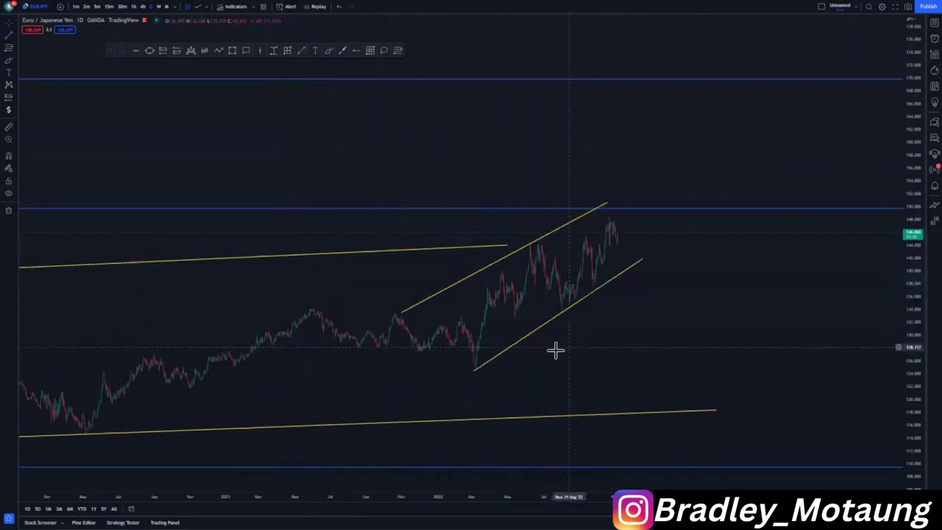
Extend the end of the steeper channel's upper trend line to about 151.6
click(398, 312)
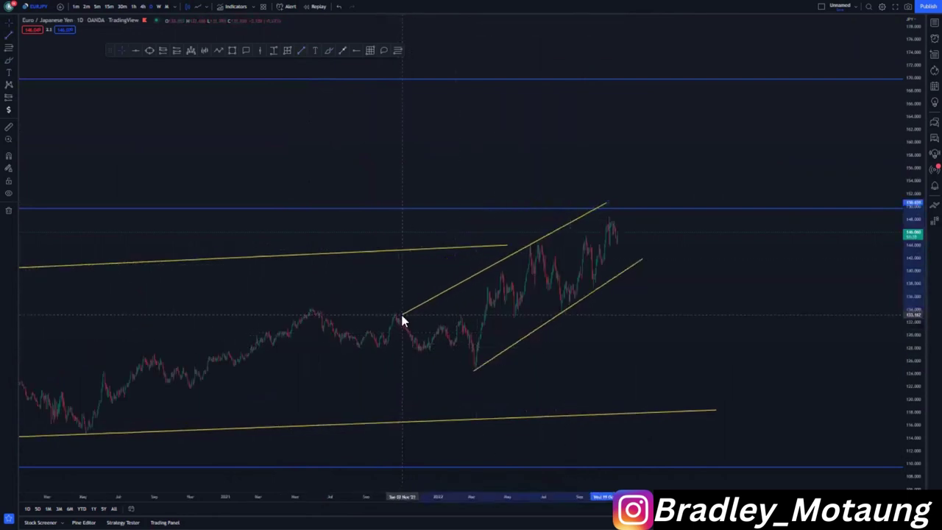
drag(605, 203, 612, 196)
click(653, 293)
Draw a horizontal ray from the March 2022 low at about 124.6 and extend the steeper channel's lower line to about 142.8
scroll(659, 335, down, 3)
drag(646, 351, 561, 365)
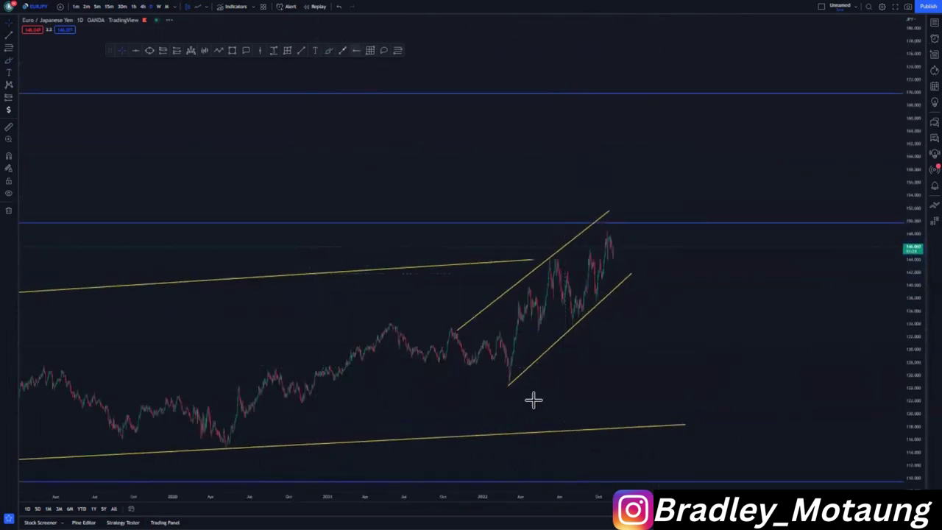
click(509, 384)
drag(522, 398, 445, 399)
drag(554, 275, 562, 267)
click(581, 312)
Circle the end of the steeper channel's upper line just above the 149.8 ray with the brush
scroll(451, 343, down, 3)
scroll(435, 351, up, 2)
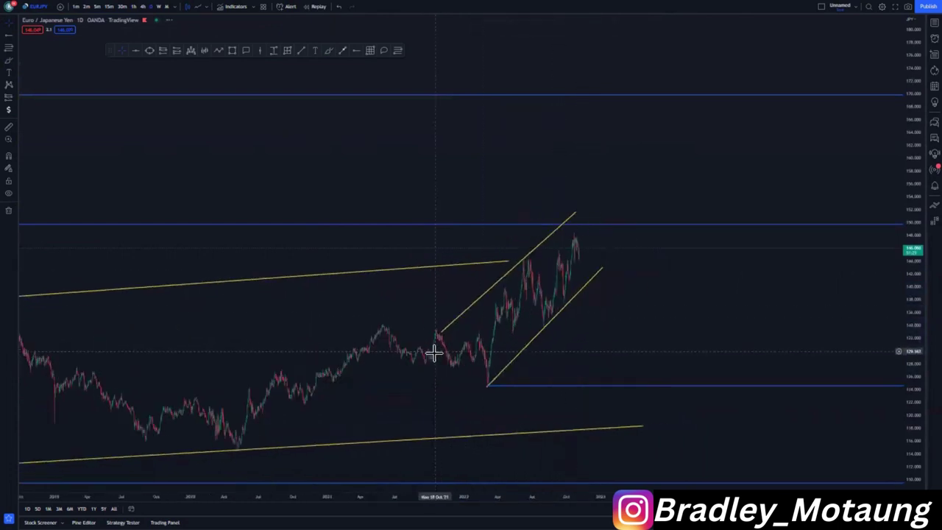
scroll(412, 316, up, 2)
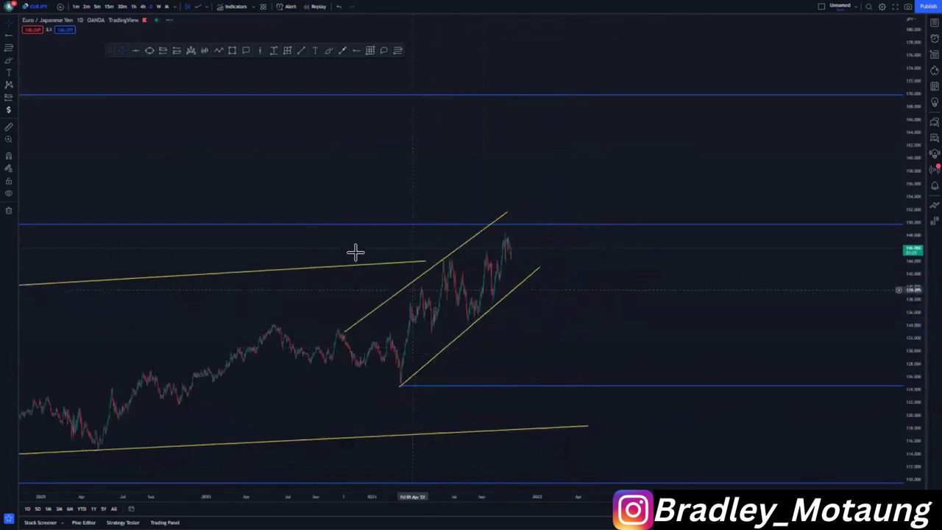
click(504, 218)
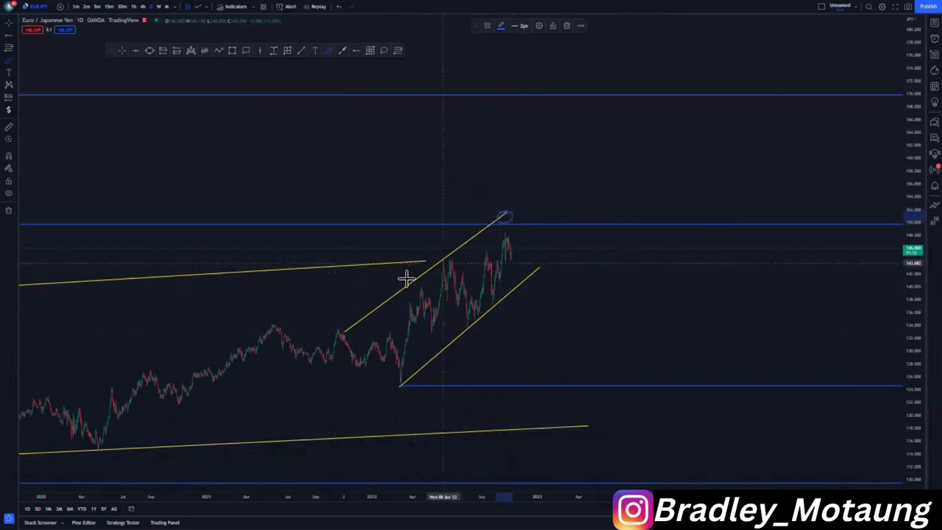
Sketch a breakout path retesting 149.8 and rising to about 170, and a reversal path falling to about 120, and undo both brush sketches
scroll(405, 278, down, 5)
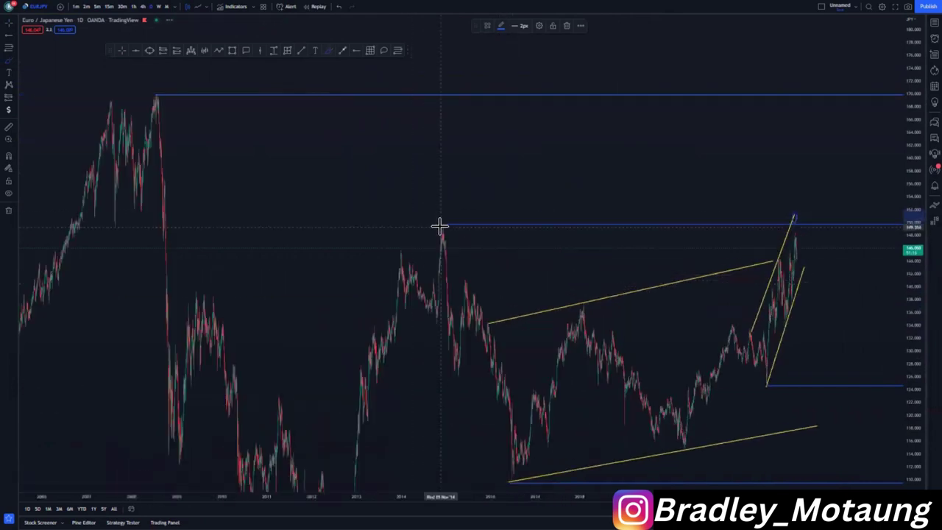
scroll(801, 260, up, 1)
scroll(801, 260, up, 2)
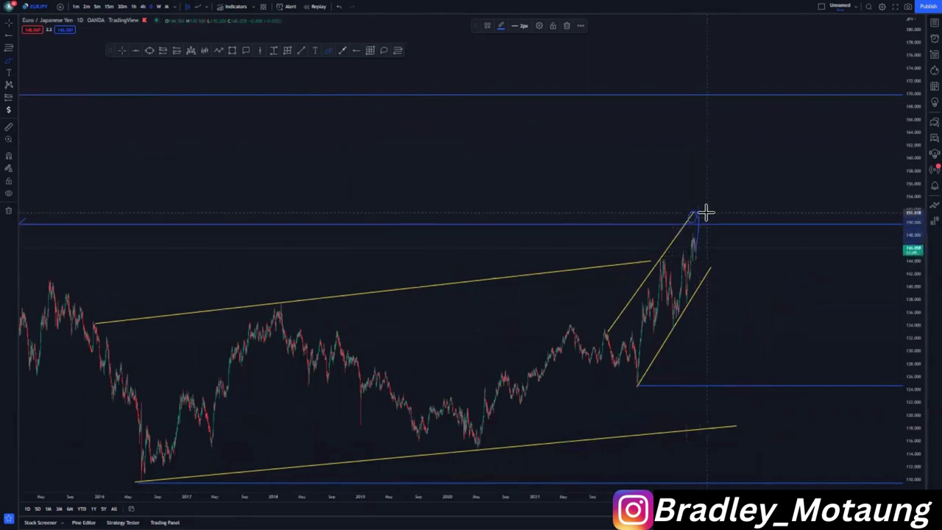
drag(699, 206, 705, 223)
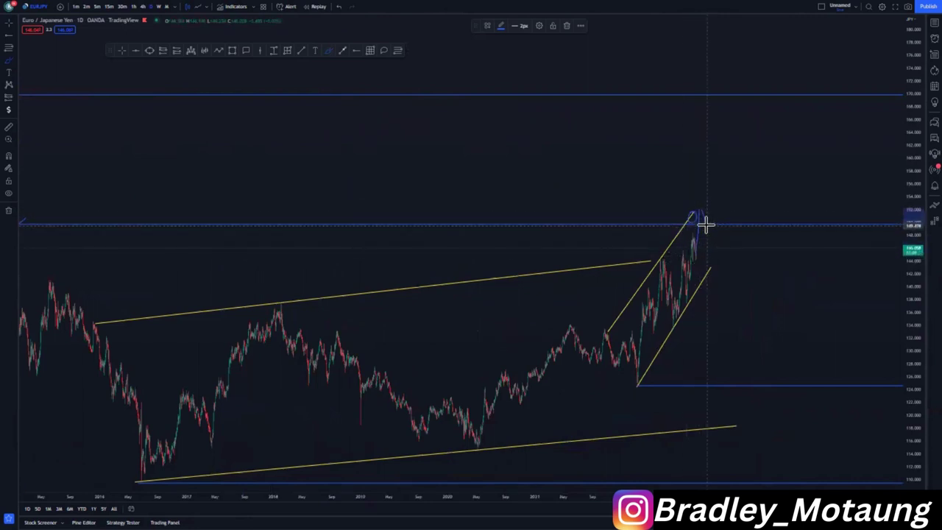
drag(710, 223, 751, 100)
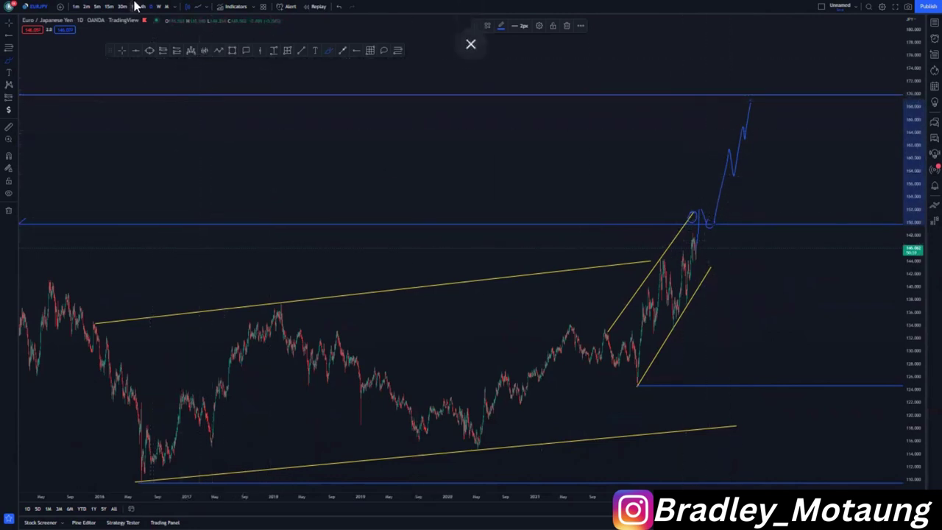
key(ctrl+z)
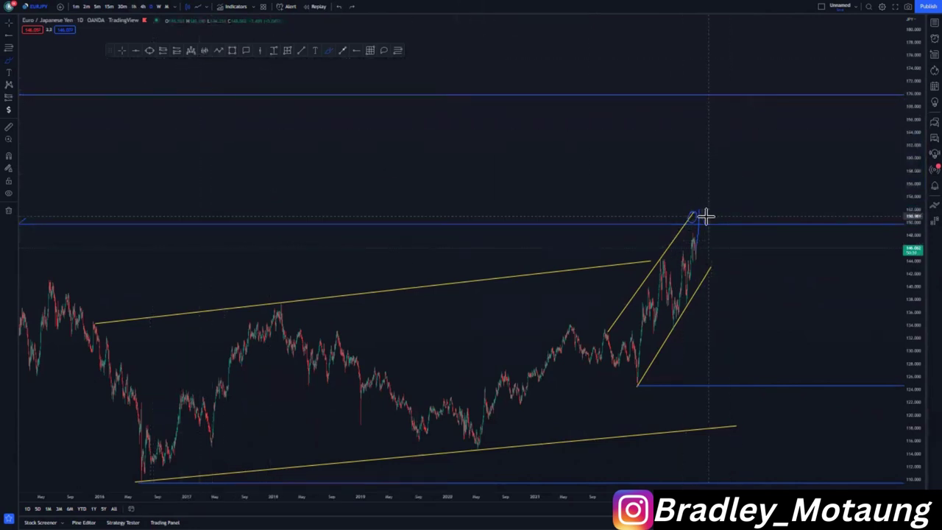
mouse_move(703, 213)
mouse_down()
mouse_move(703, 255)
mouse_move(763, 416)
mouse_up()
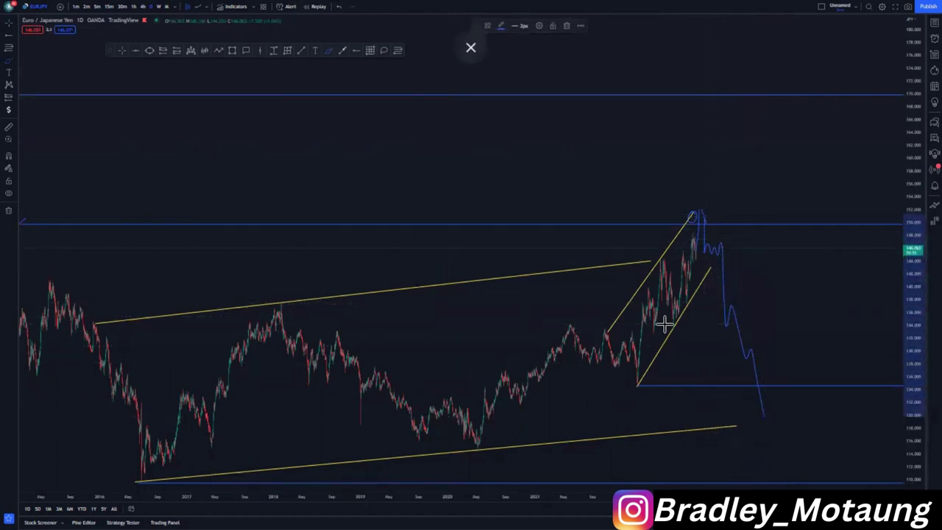
key(ctrl+z)
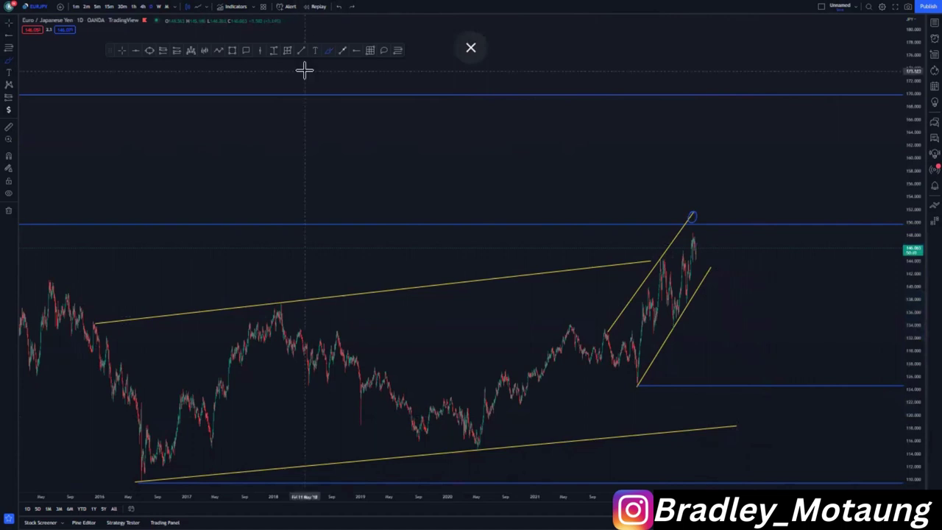
Switch the EURJPY chart to the 4-hour timeframe
click(143, 7)
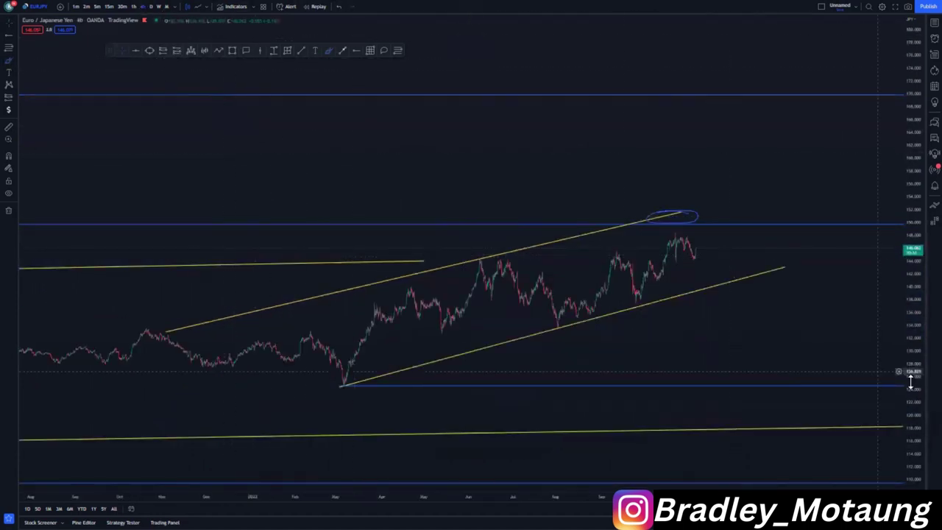
Delete the brush circle around the end of the steeper channel's upper line
drag(913, 384, 913, 288)
scroll(809, 317, up, 3)
drag(641, 345, 778, 284)
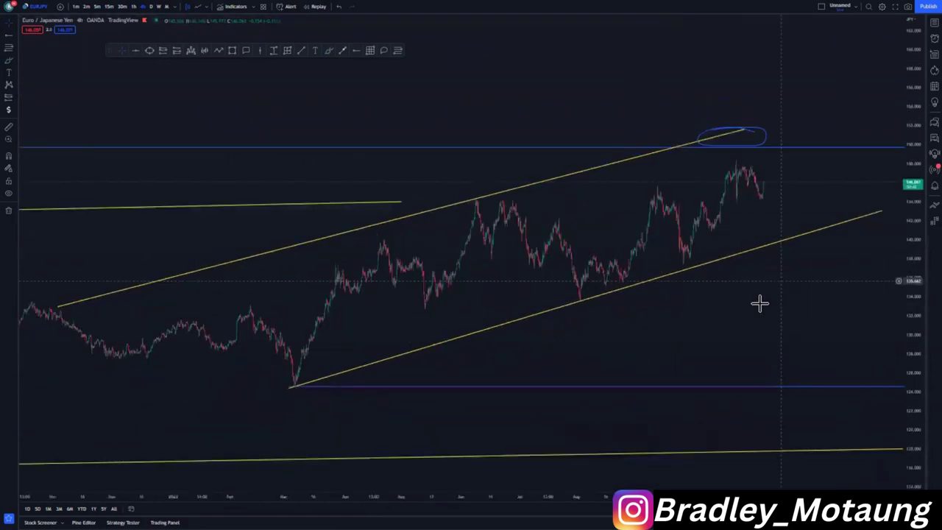
scroll(760, 307, up, 4)
scroll(814, 327, up, 2)
drag(907, 352, 905, 287)
drag(728, 294, 719, 359)
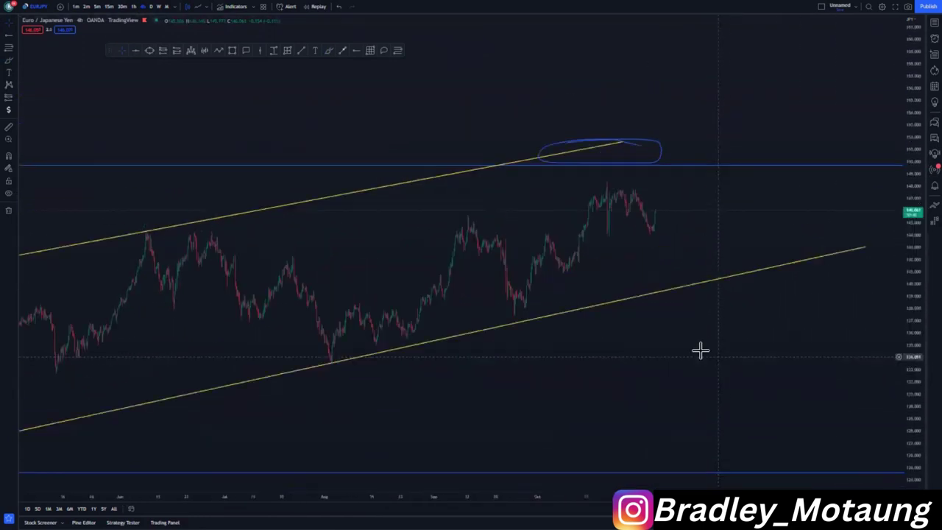
click(655, 158)
key(Delete)
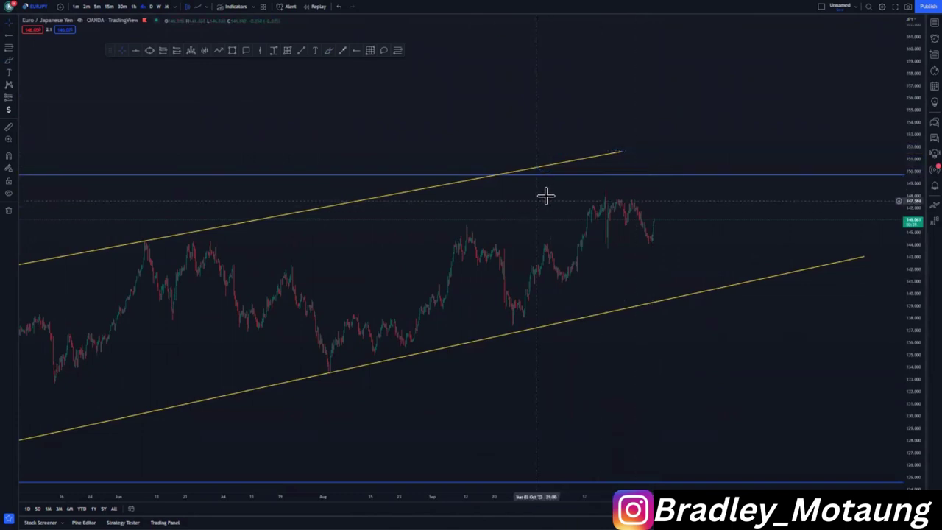
Draw an inner channel: upper line from the mid-September high near 144 to about 150.5, lower line from about 137.4 to 146.7
scroll(429, 134, up, 2)
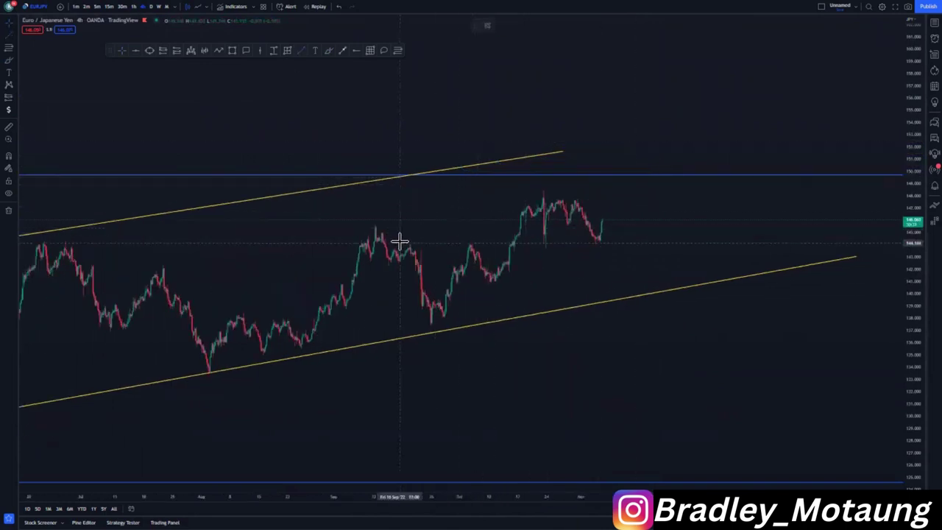
mouse_move(406, 245)
mouse_down()
mouse_move(567, 185)
mouse_move(595, 164)
mouse_move(610, 169)
mouse_up()
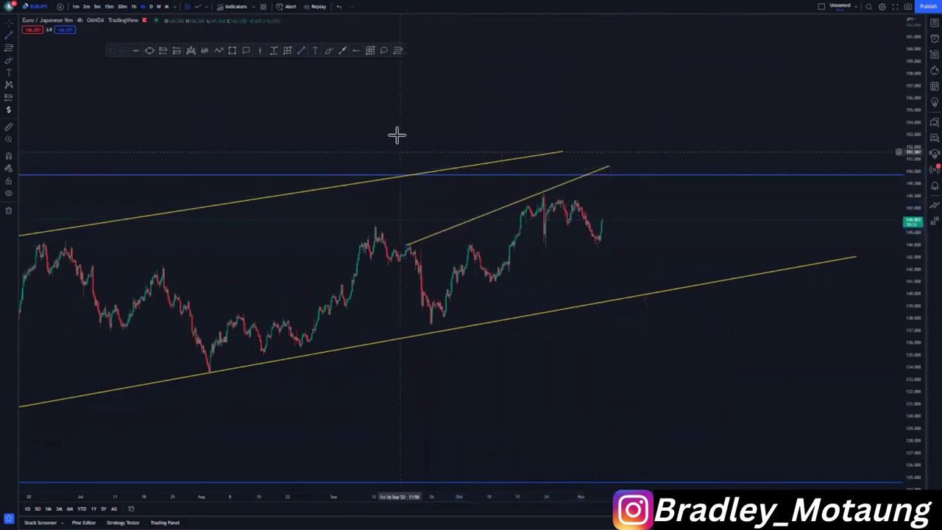
drag(429, 325, 660, 214)
drag(429, 323, 430, 324)
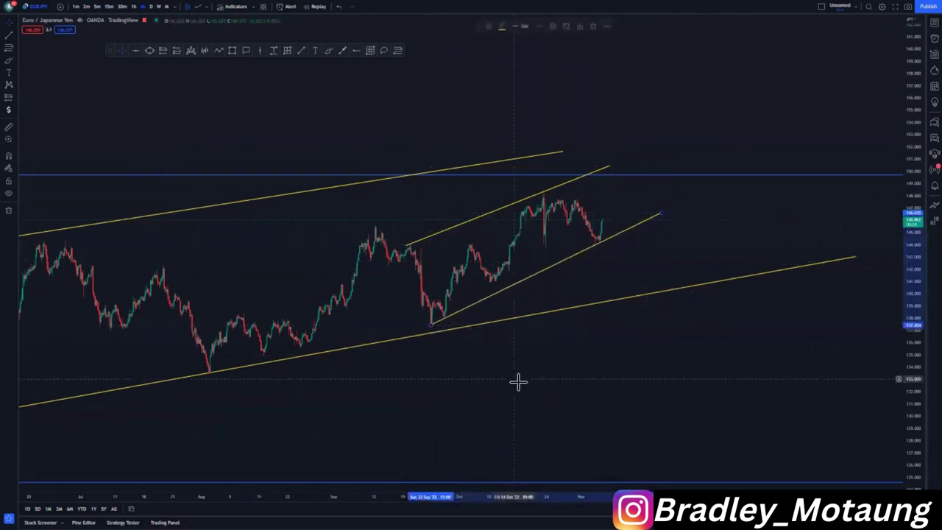
click(517, 379)
Mark the two highs touching the inner channel's upper line with the brush and sketch a falling line from the latest high
scroll(631, 238, down, 6)
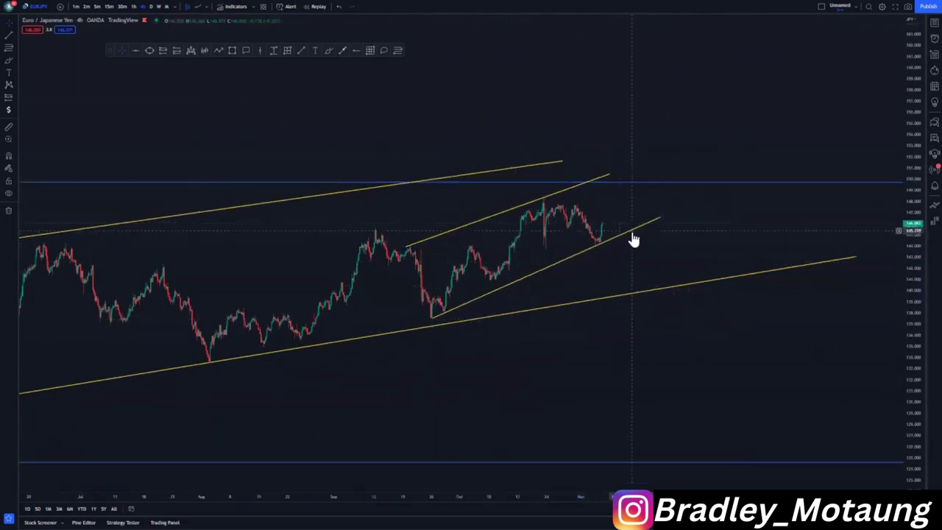
drag(730, 175, 743, 166)
click(804, 229)
drag(795, 230, 710, 239)
scroll(736, 307, up, 2)
scroll(737, 308, up, 4)
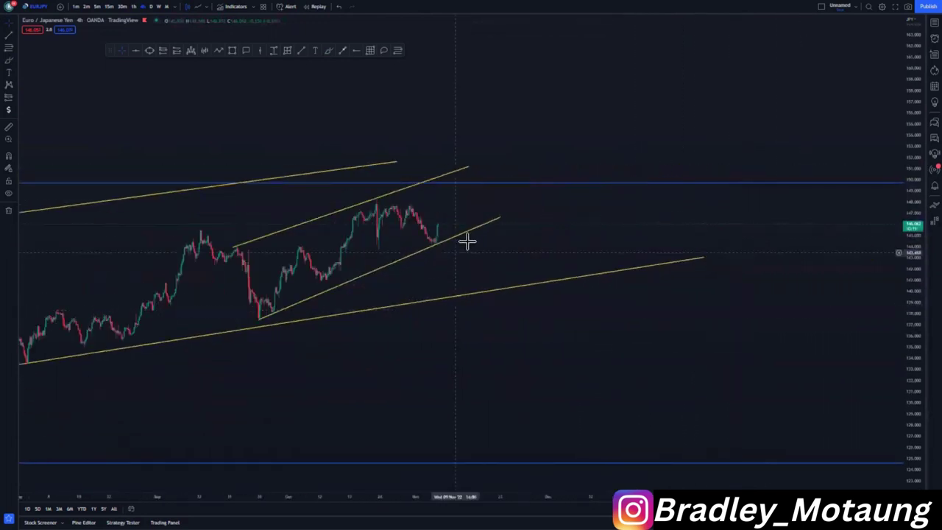
drag(548, 237, 757, 226)
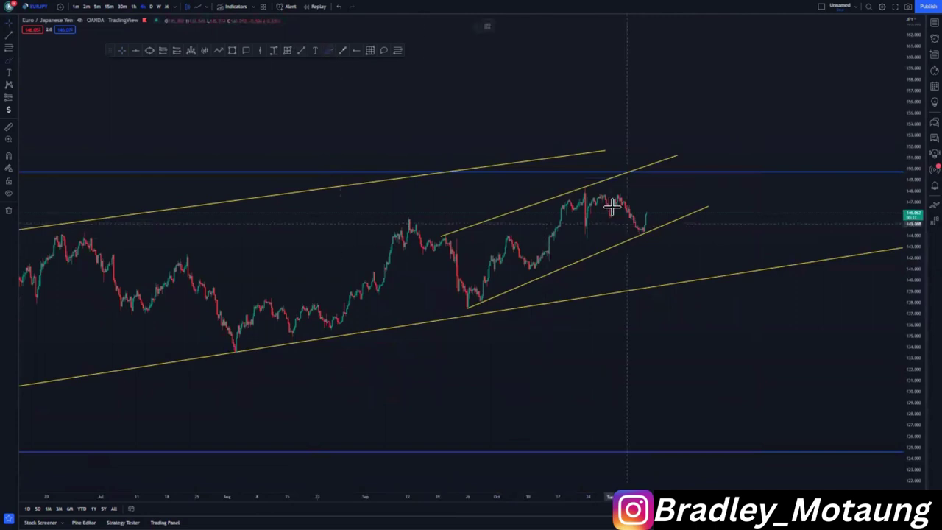
mouse_move(454, 228)
mouse_down()
mouse_move(436, 242)
mouse_move(455, 232)
mouse_up()
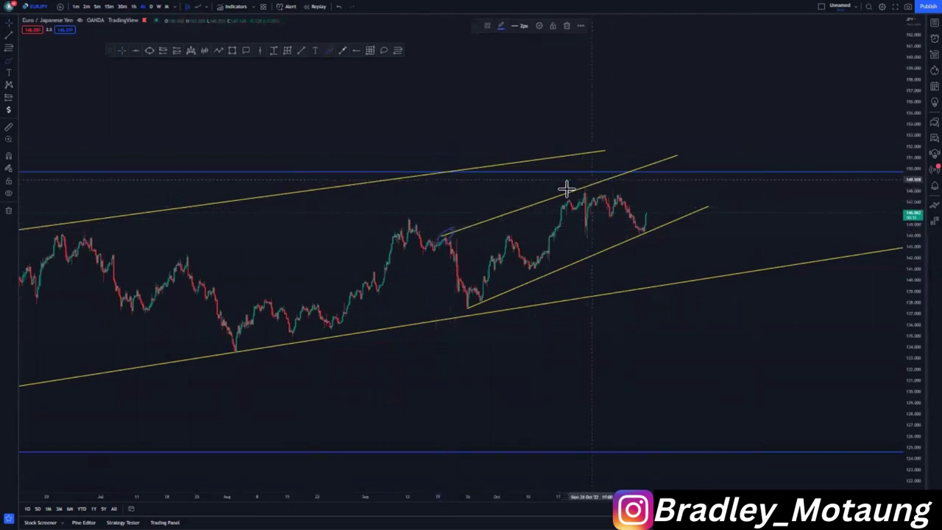
mouse_move(567, 189)
mouse_down()
mouse_move(590, 186)
mouse_move(631, 209)
mouse_up()
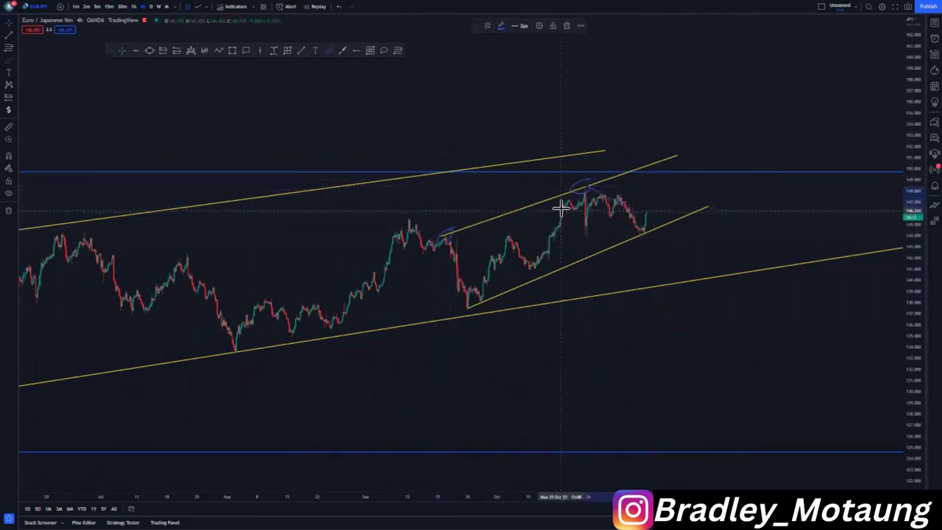
Sketch the flag's lower line, a rise to about 151 and a fall to about 139.5, and undo all the brush sketches
mouse_move(561, 208)
mouse_down()
mouse_move(626, 234)
mouse_move(654, 193)
mouse_move(662, 159)
mouse_move(720, 286)
mouse_up()
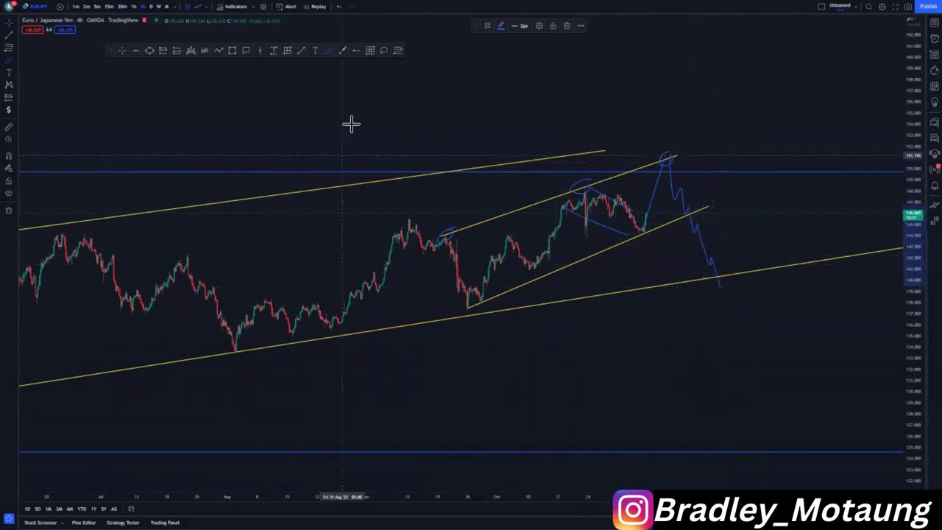
key(ctrl+z)
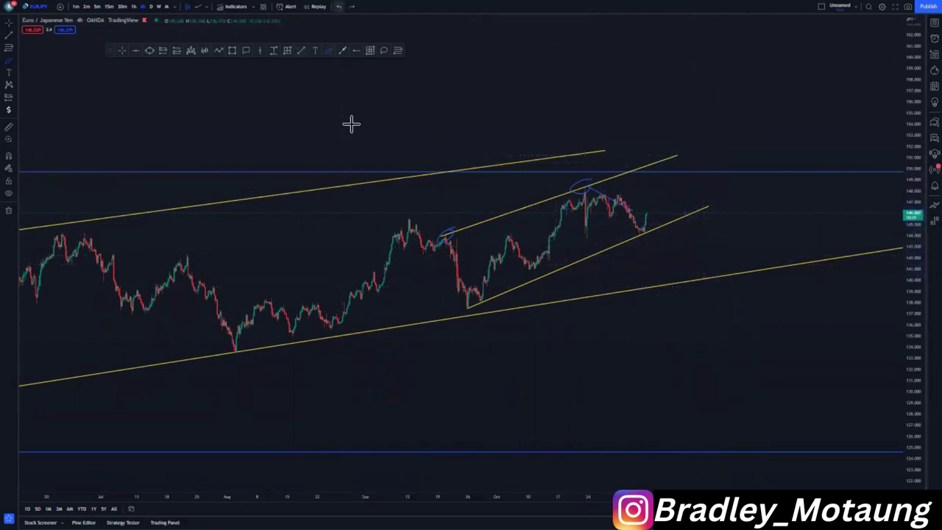
key(ctrl+z)
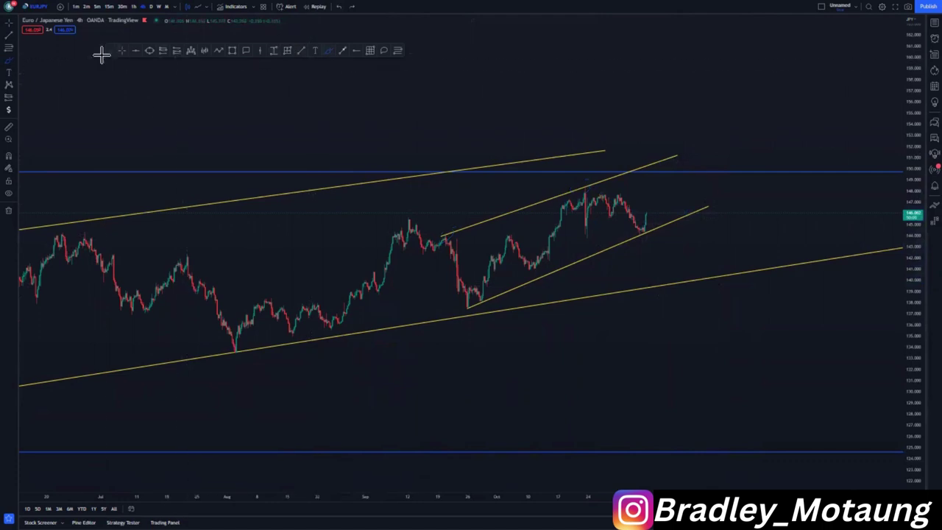
Place a short position at the end of the inner channel's upper line, entry about 150.9, with the stop at about 152.1
click(163, 50)
click(664, 158)
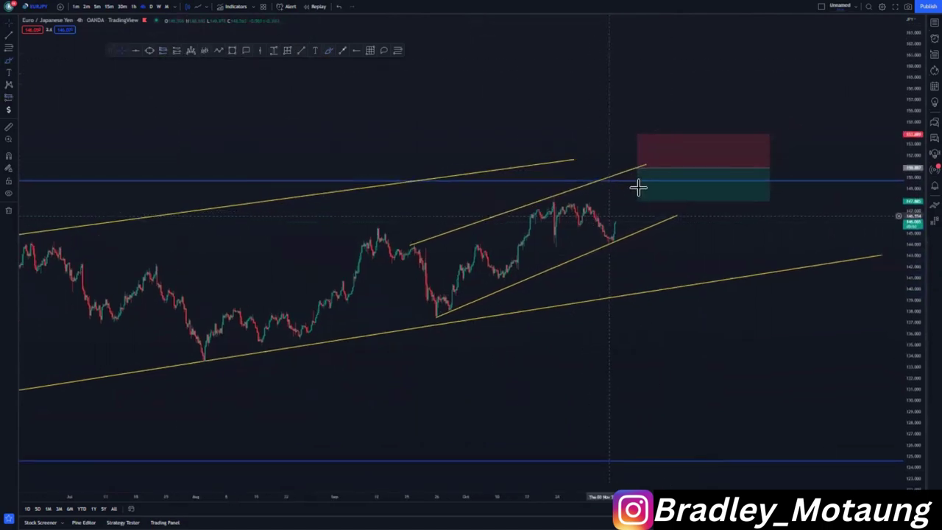
drag(625, 135, 626, 157)
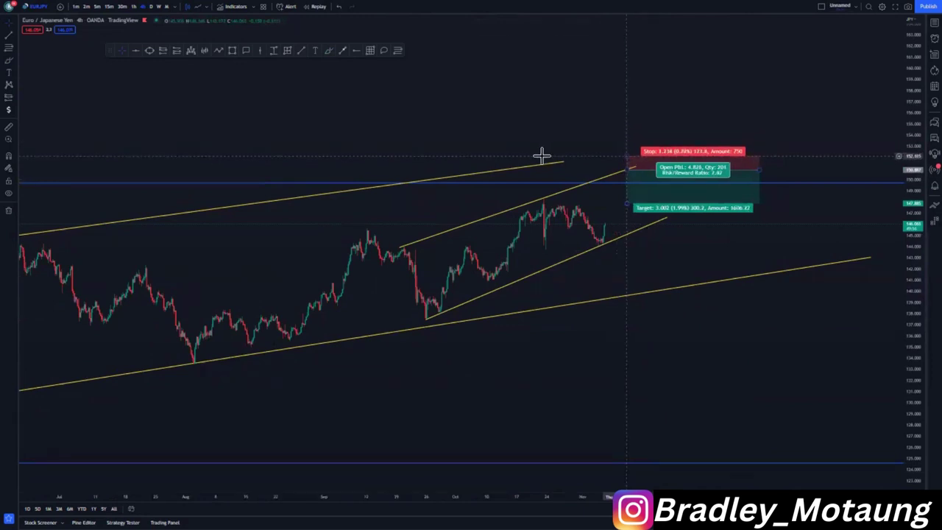
Extend the steeper channel's upper line to about 152.8 and raise the short position's stop to about 152.9
scroll(545, 214, down, 5)
drag(443, 245, 283, 220)
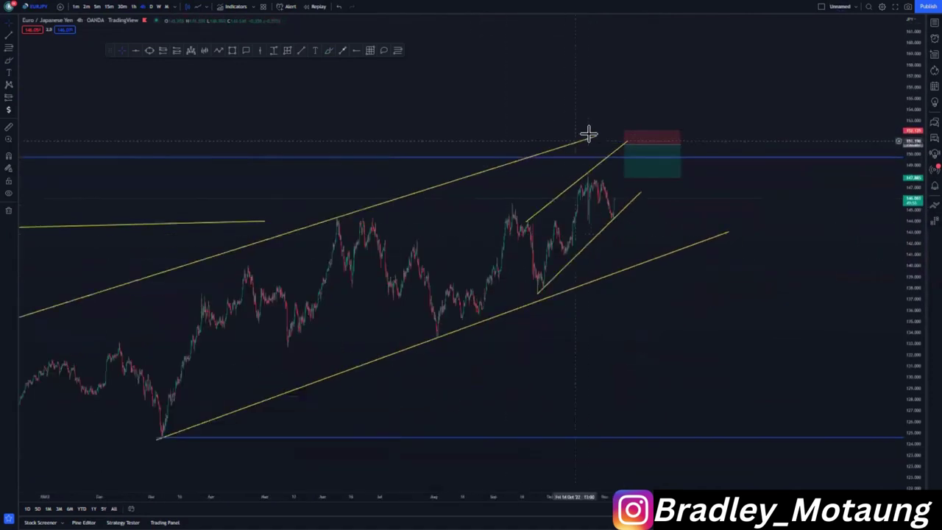
drag(639, 125, 623, 121)
click(696, 179)
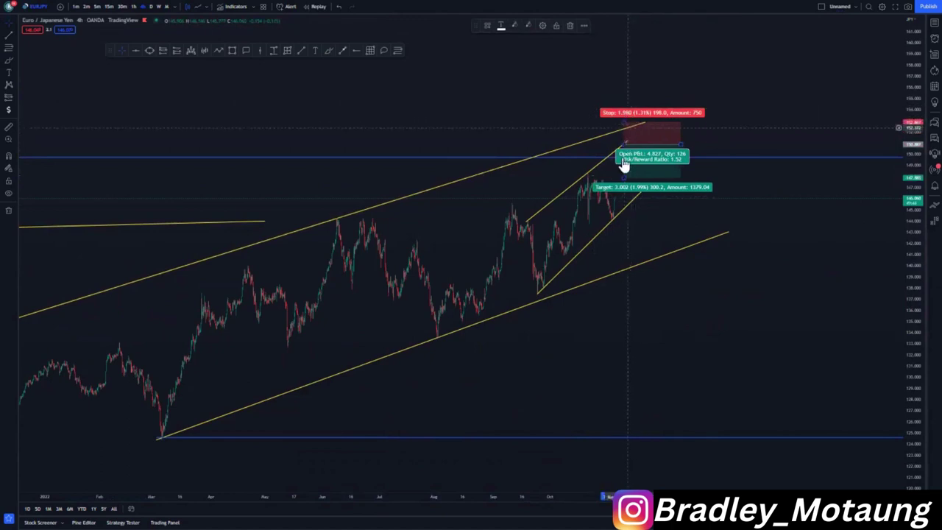
Try short position targets at about 140.2, the 124.6 ray and the 109.5 ray, and delete the position
drag(625, 190, 626, 263)
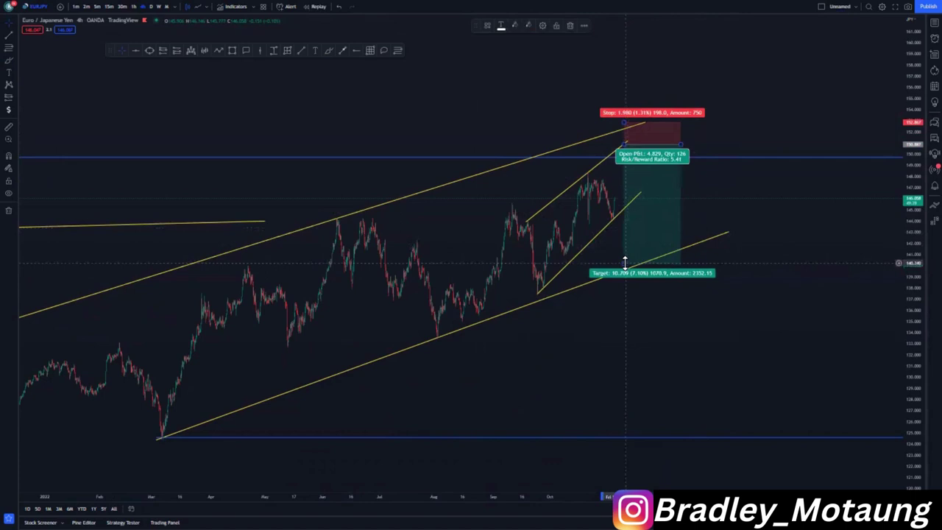
drag(625, 270, 625, 437)
scroll(563, 221, down, 3)
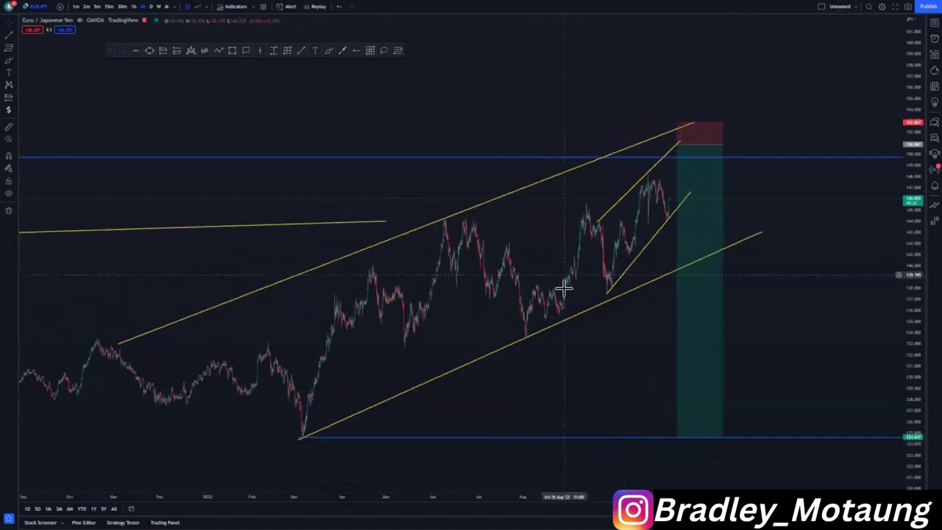
scroll(709, 347, down, 5)
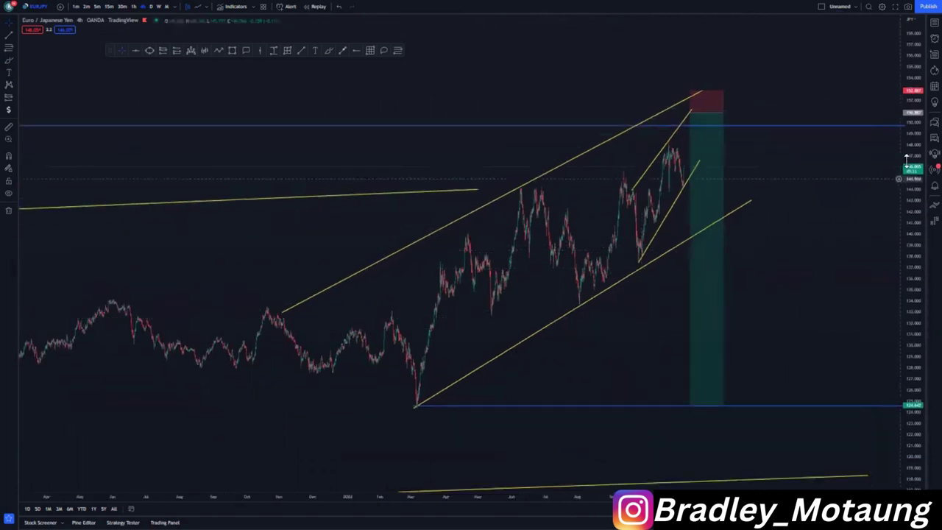
scroll(736, 324, down, 4)
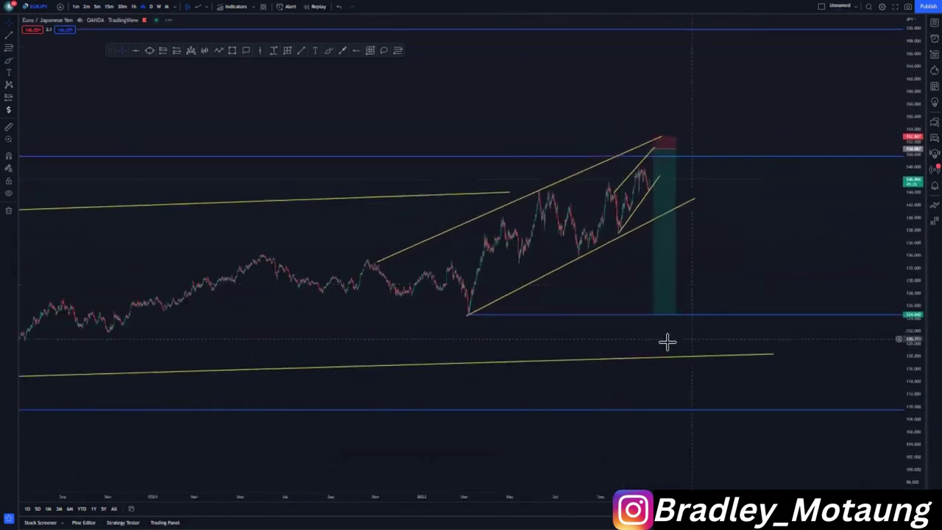
drag(653, 314, 654, 409)
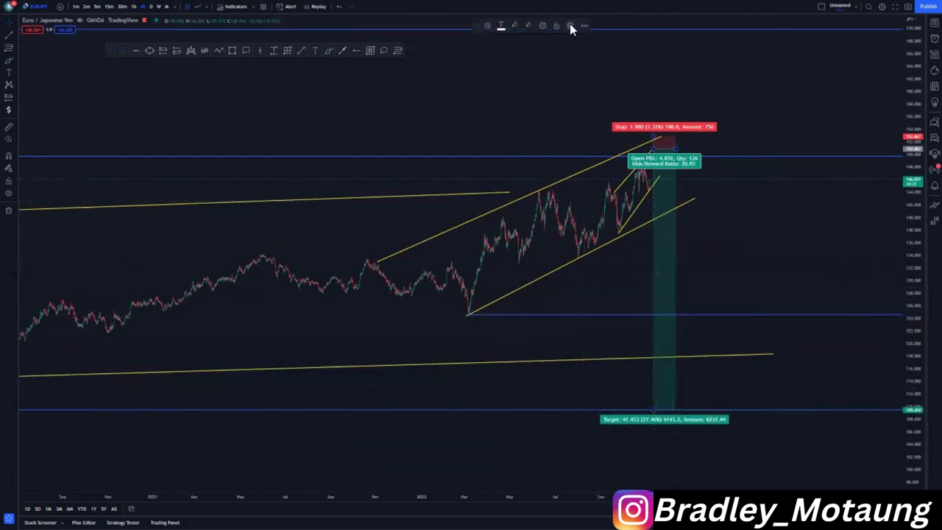
click(570, 25)
Draw an arrow from the current price near 146 up to about 152, just below the steeper channel's upper line
scroll(770, 295, up, 5)
drag(543, 271, 876, 319)
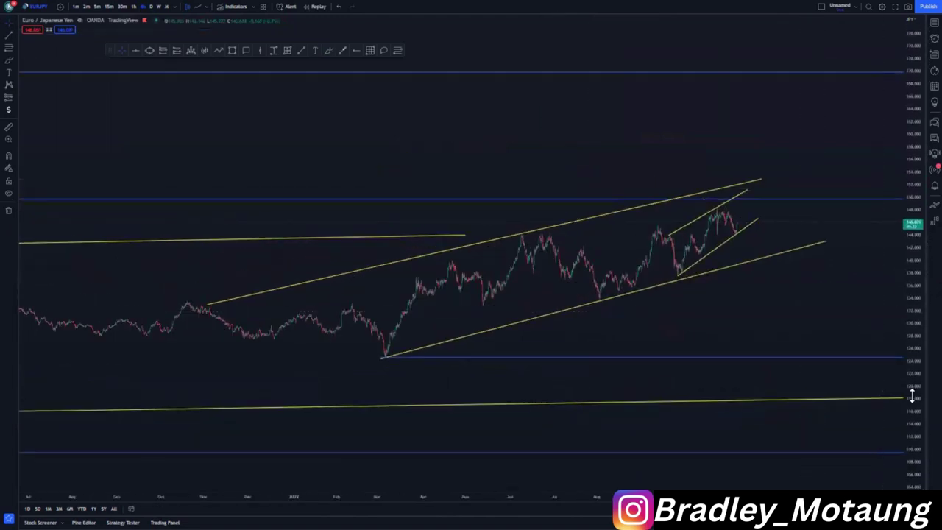
drag(911, 395, 911, 273)
scroll(611, 330, up, 6)
drag(601, 330, 807, 331)
scroll(674, 342, up, 7)
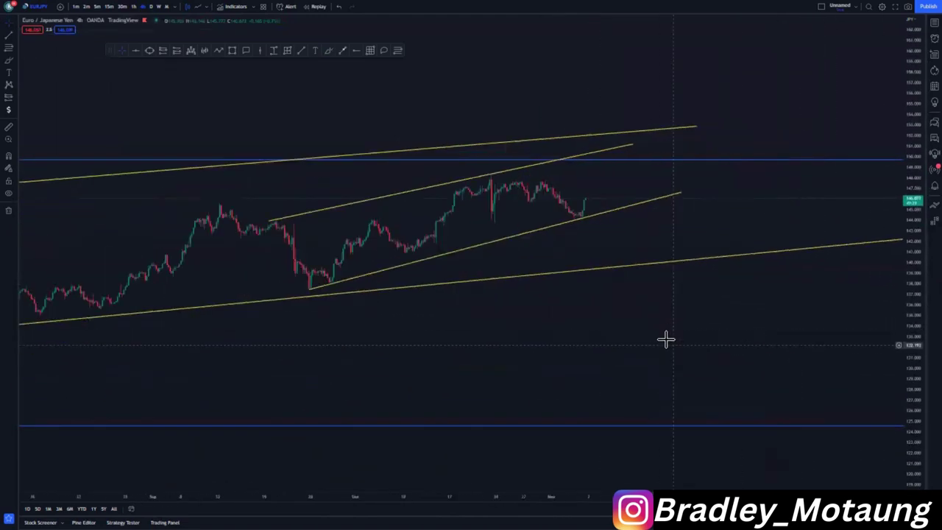
drag(723, 330, 696, 328)
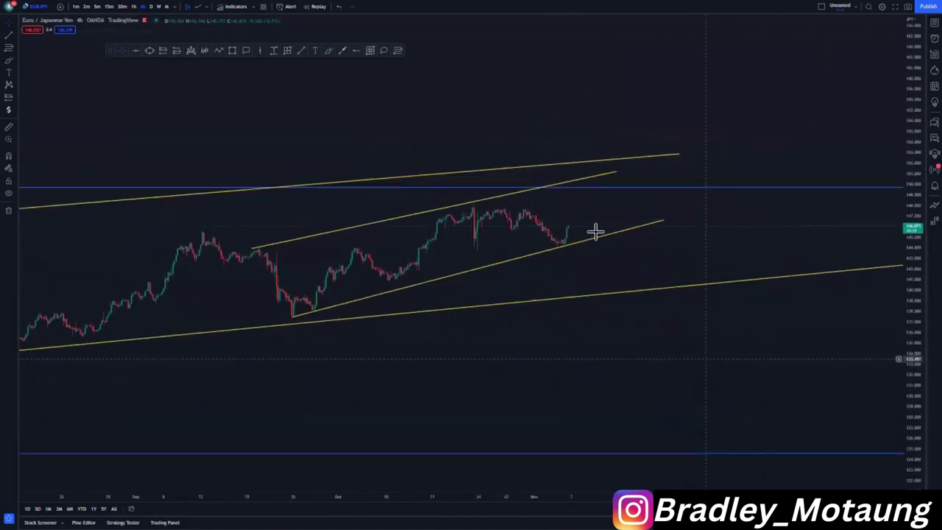
drag(567, 236, 603, 166)
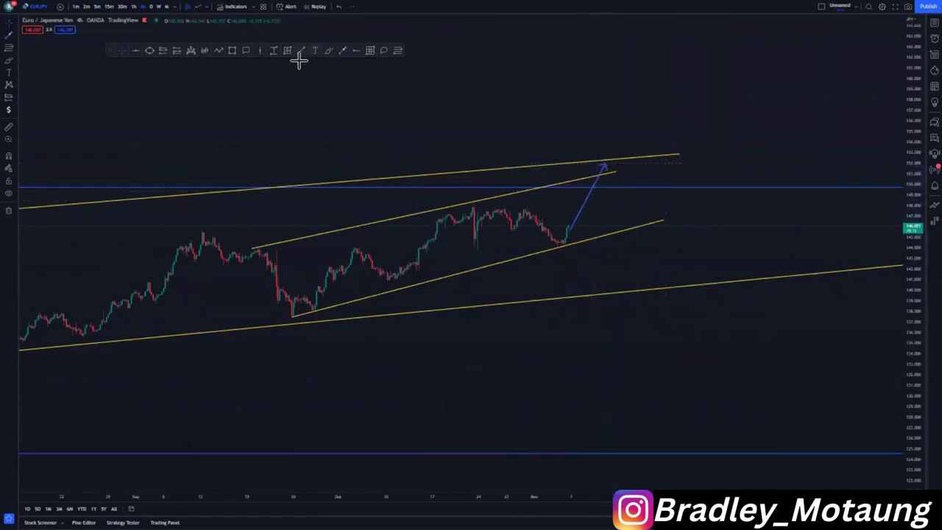
Place a short position at the arrow's tip with entry about 151.7, stop about 153.7 and target about 139.9 at the channel's lower line
click(167, 48)
click(606, 164)
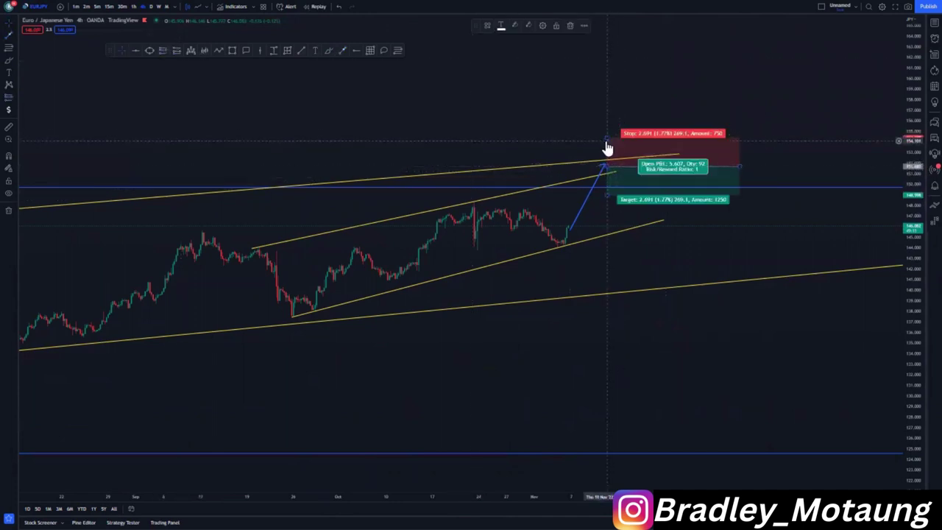
drag(607, 145, 609, 151)
drag(608, 194, 607, 289)
scroll(650, 357, down, 5)
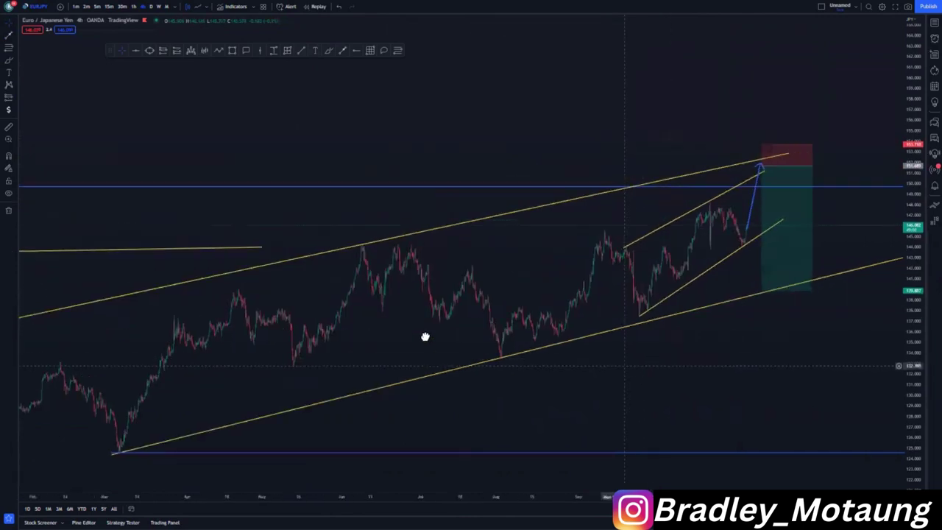
Sketch a drop from the arrow's tip into a small flag around the 149.8 ray with the brush
drag(425, 337, 225, 305)
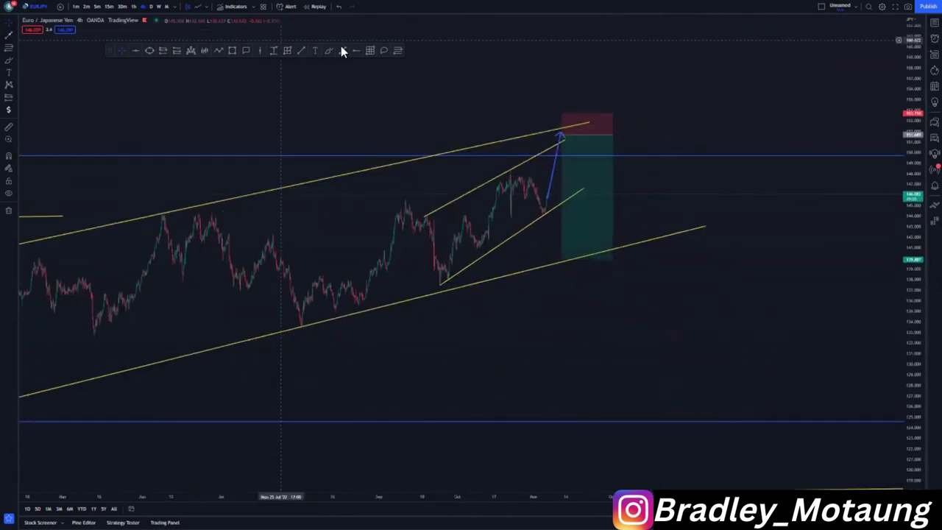
click(562, 132)
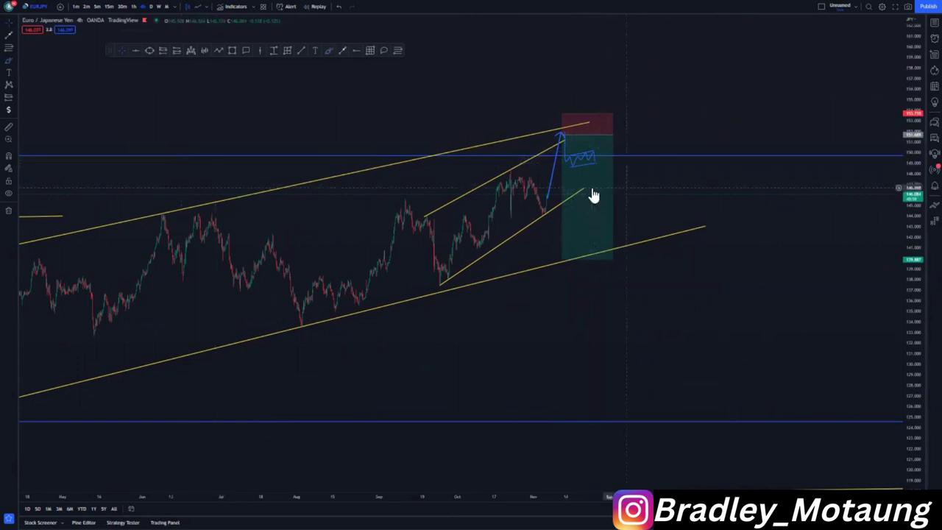
Move the short position to the flag's lower edge with entry about 148.8, stop about 150.6 and target at the 124.6 ray
mouse_move(591, 194)
mouse_down()
mouse_move(637, 214)
mouse_move(616, 216)
mouse_move(623, 223)
mouse_up()
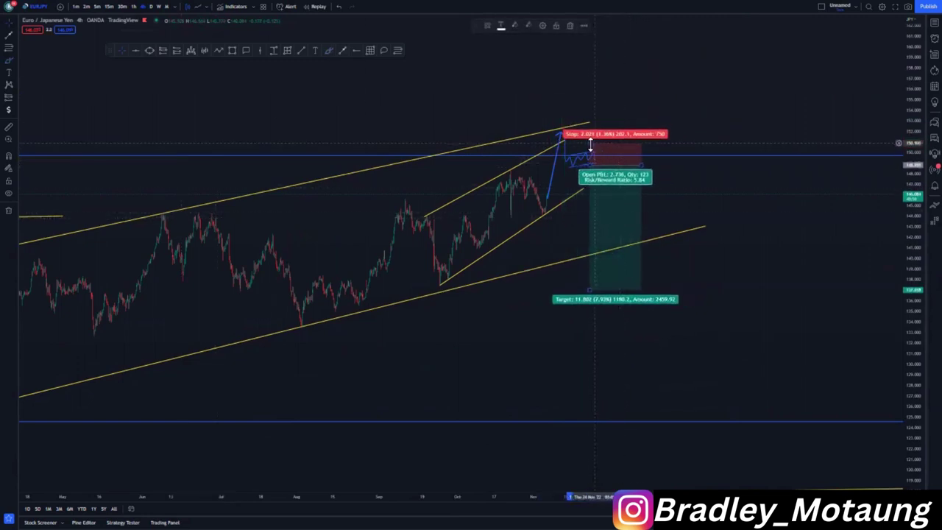
drag(590, 142, 590, 140)
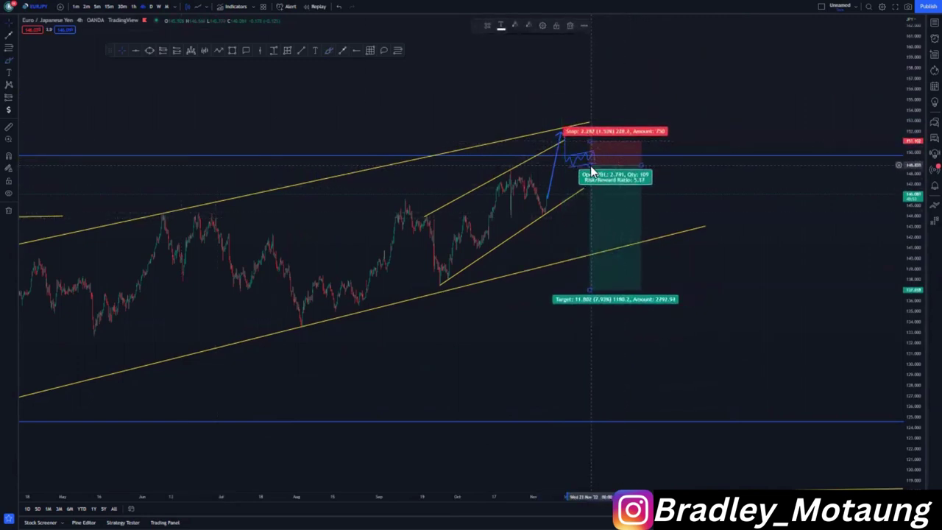
drag(591, 140, 591, 145)
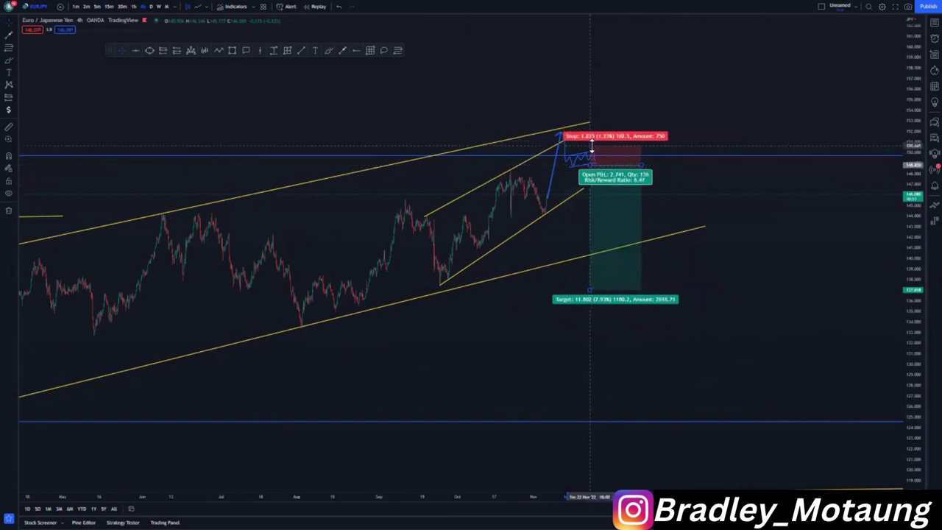
scroll(603, 293, down, 3)
drag(674, 289, 690, 421)
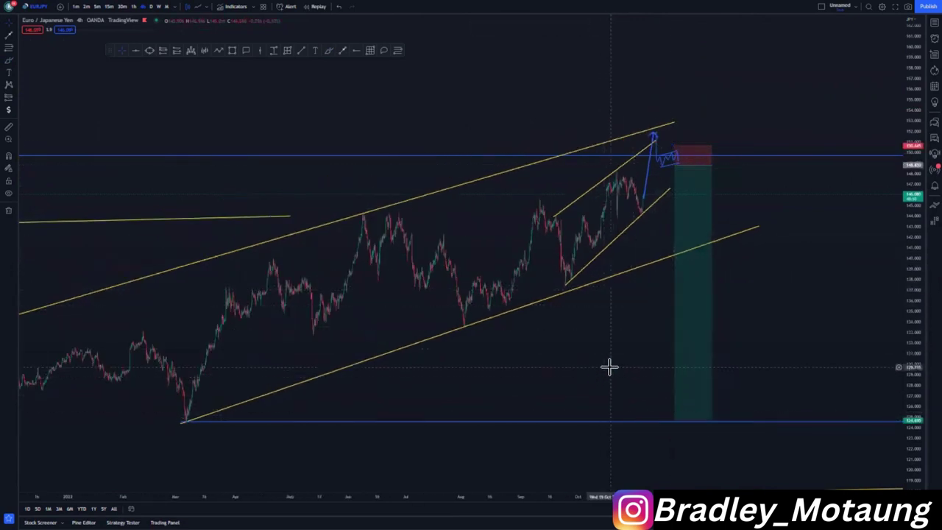
scroll(608, 368, down, 3)
drag(916, 95, 916, 287)
drag(733, 312, 582, 268)
scroll(583, 268, up, 2)
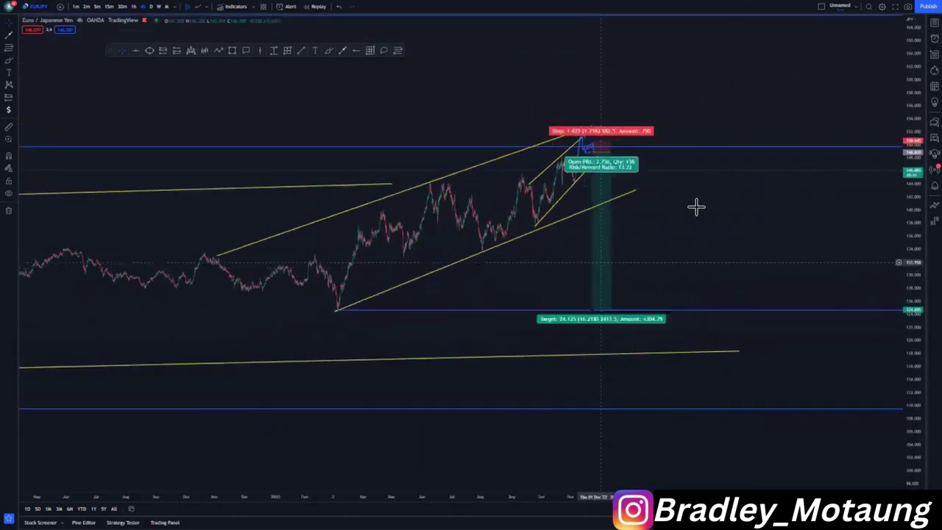
Load NZDUSD from the watchlist, switch it to the weekly timeframe and reset the chart view
click(934, 23)
click(833, 80)
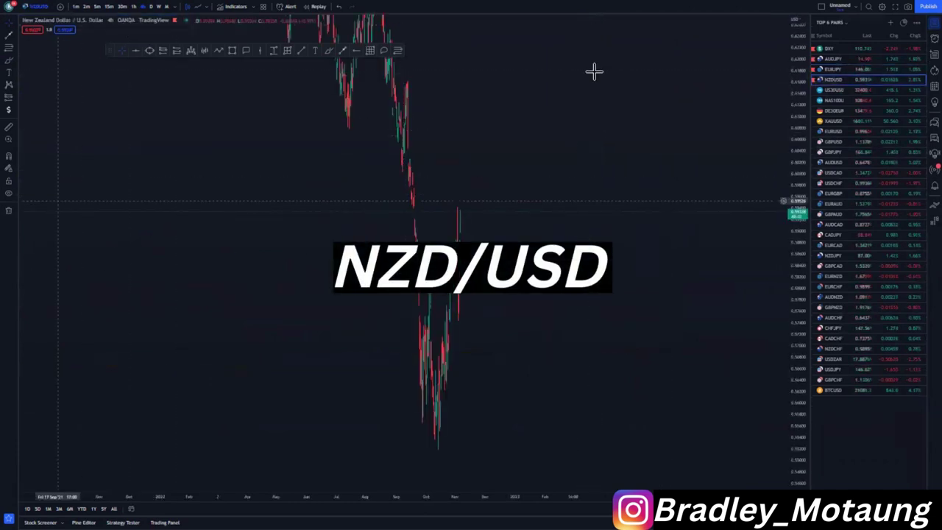
click(935, 23)
click(158, 7)
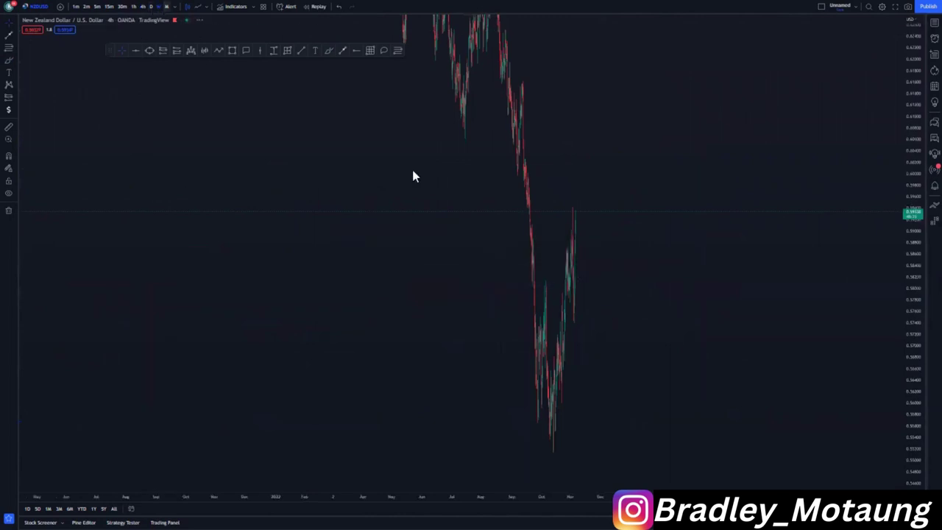
right_click(653, 236)
click(687, 243)
Place a horizontal ray at the March 2020 low, about 0.549, extending past the recent October low
scroll(694, 312, up, 4)
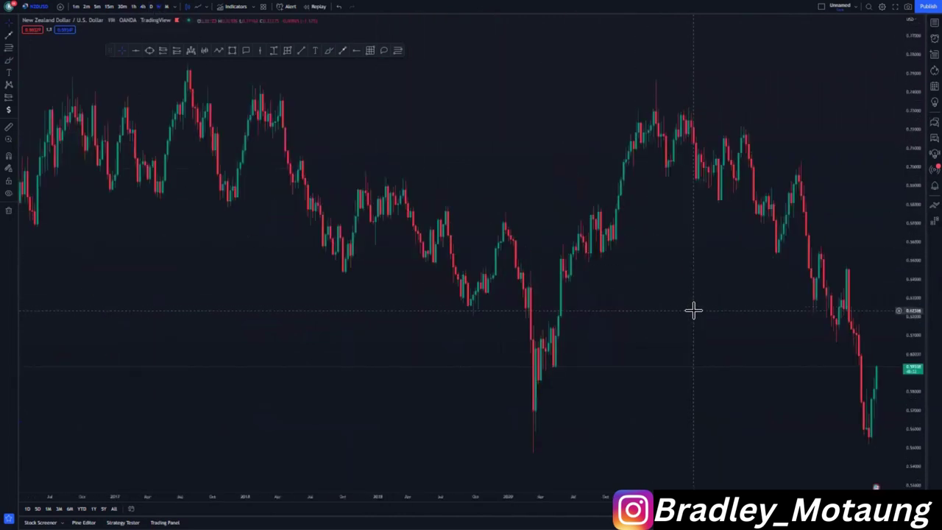
drag(695, 312, 531, 335)
drag(912, 196, 905, 298)
drag(425, 404, 435, 380)
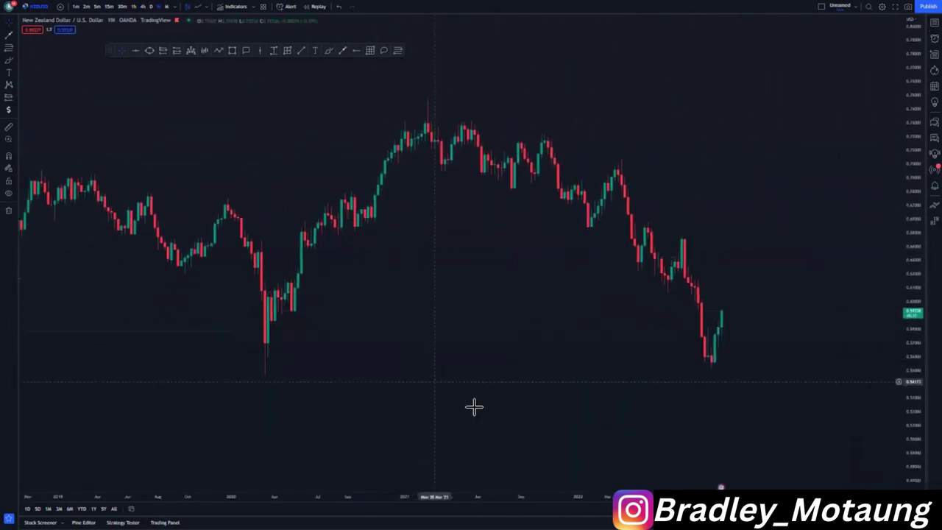
drag(484, 332, 484, 391)
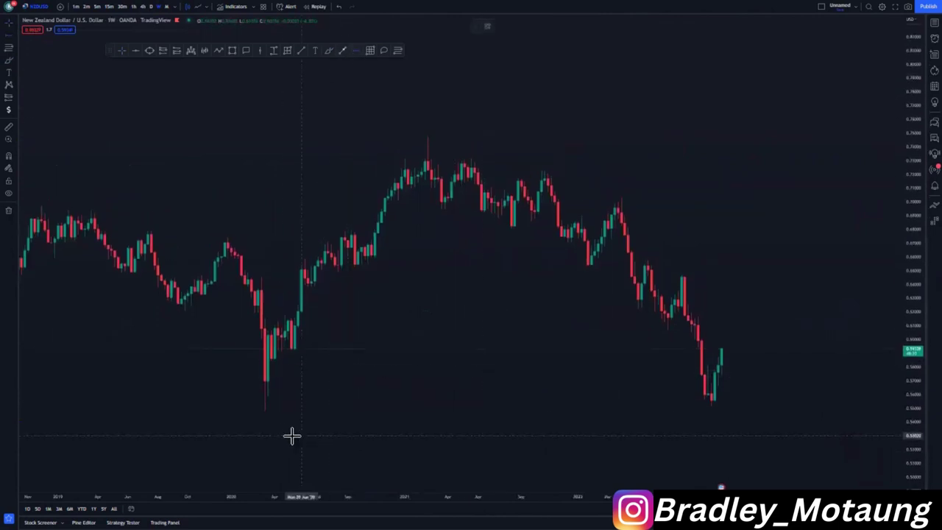
click(263, 408)
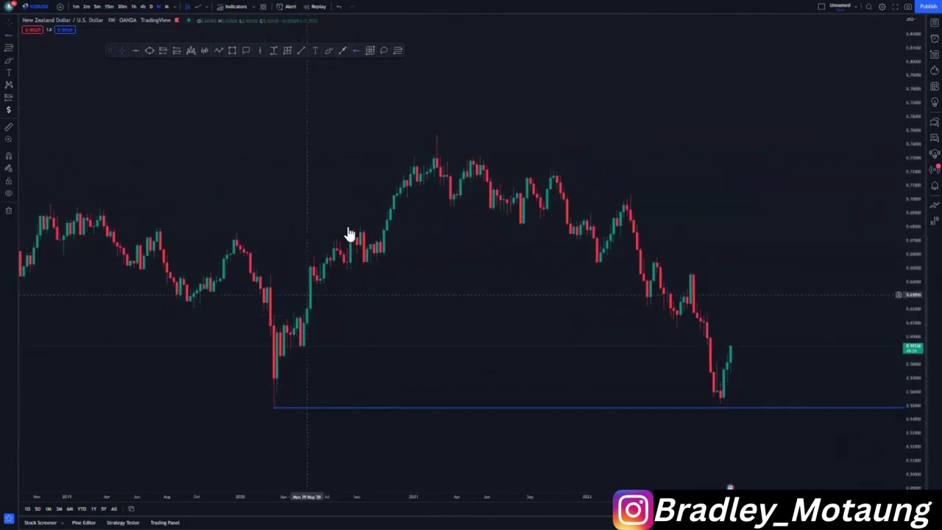
click(329, 50)
mouse_move(273, 370)
mouse_down()
mouse_move(280, 416)
mouse_move(276, 383)
mouse_up()
click(338, 6)
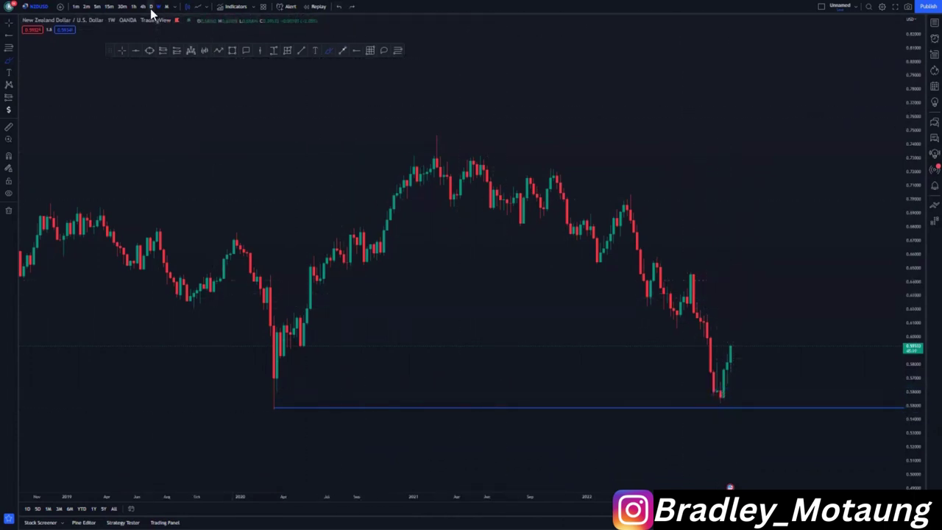
Switch to the daily chart and draw a descending trend line from the April 2022 high across the August high to about 0.591
drag(240, 114, 207, 125)
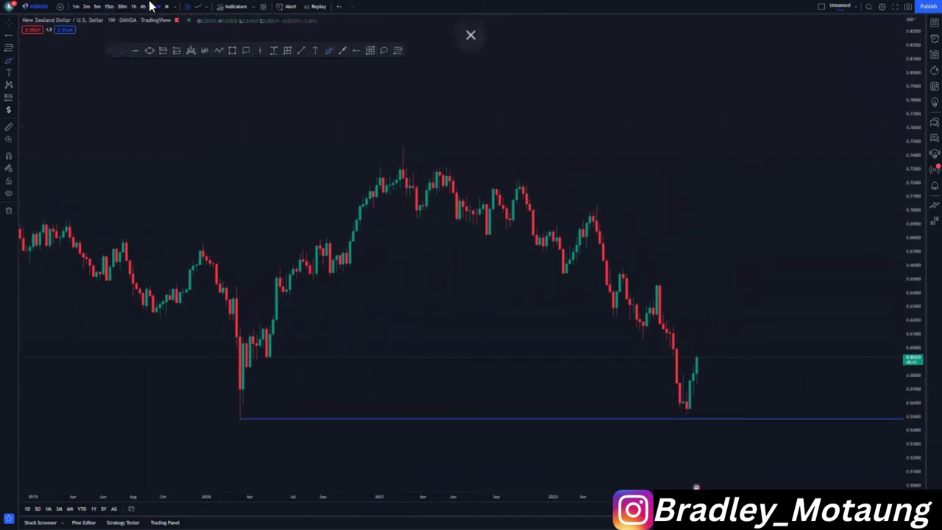
click(152, 6)
scroll(558, 368, down, 5)
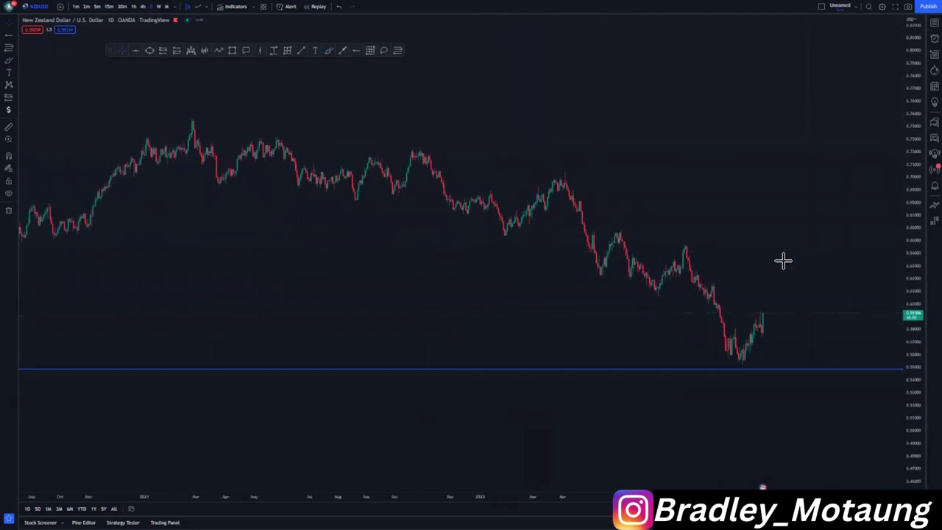
drag(612, 311, 540, 316)
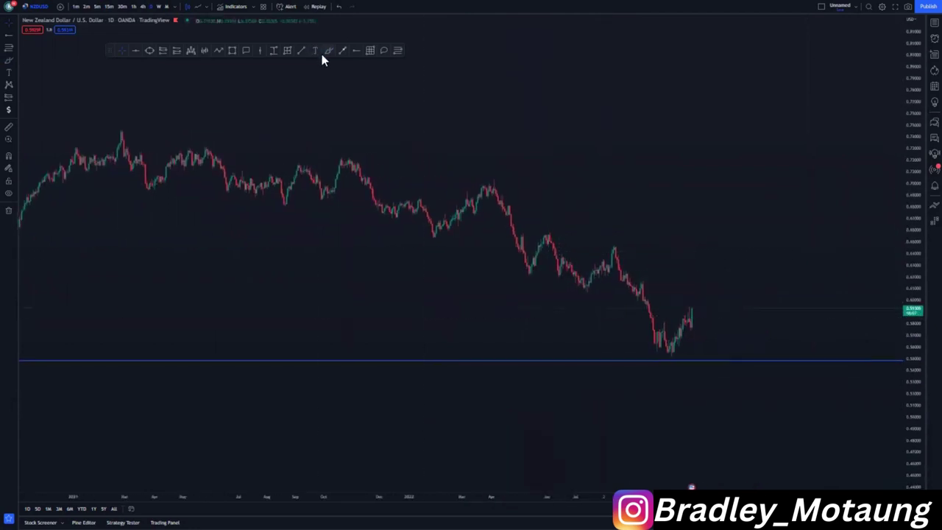
click(496, 179)
click(726, 307)
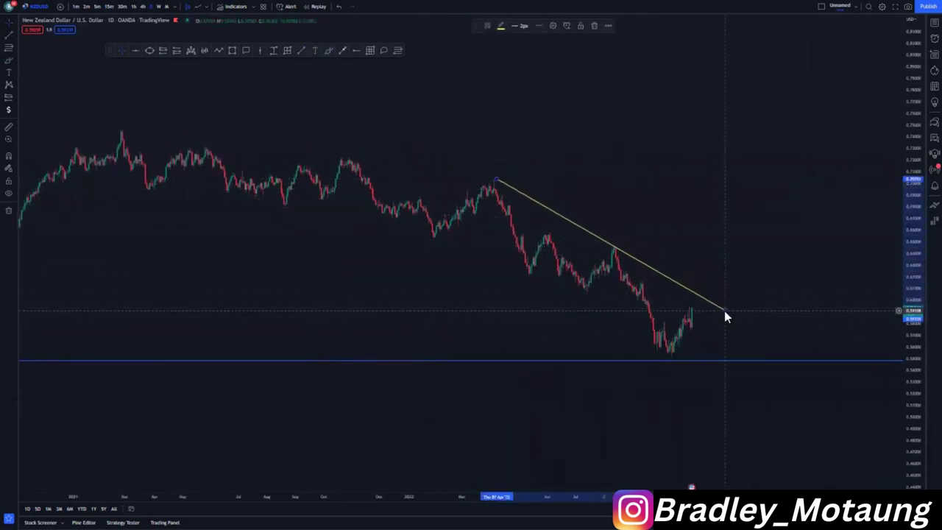
drag(495, 178, 490, 178)
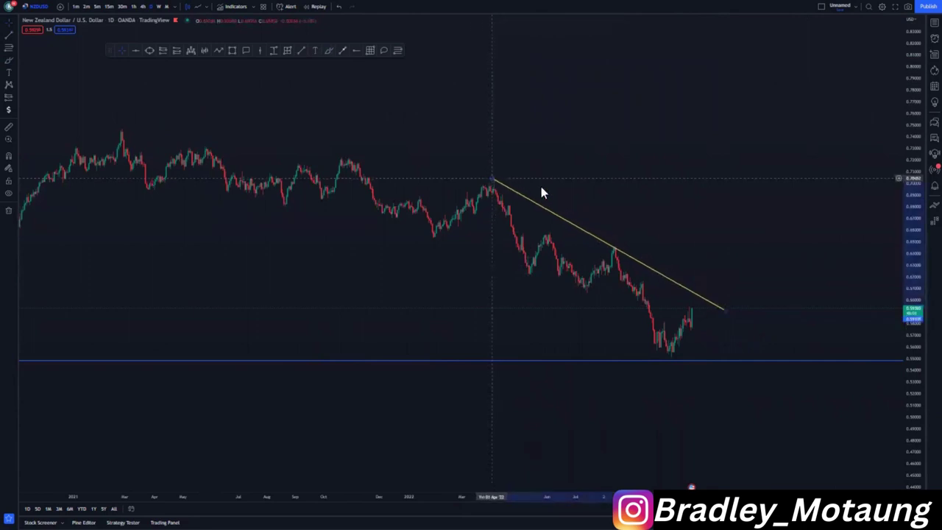
click(541, 187)
Draw the channel's lower line beneath the lows to about 0.545, with its start moved to the mid-February 2022 low
click(432, 237)
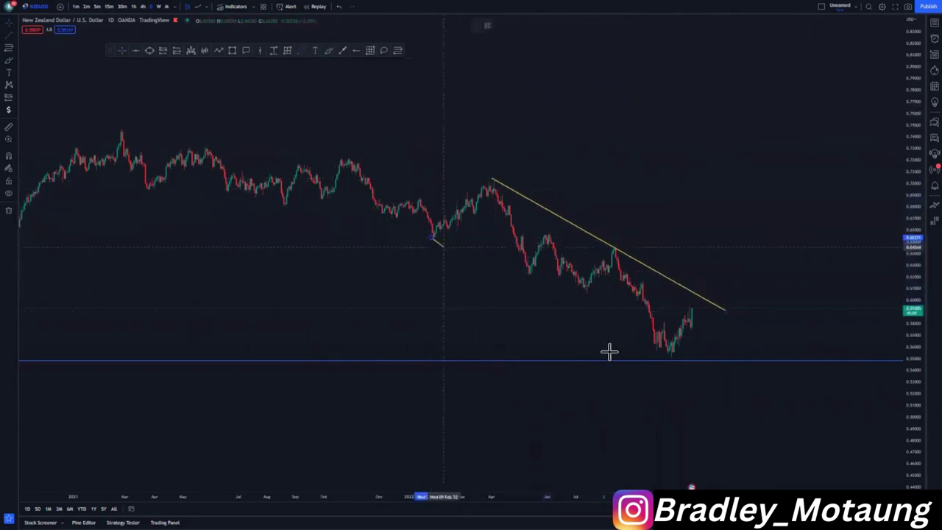
click(683, 364)
click(686, 375)
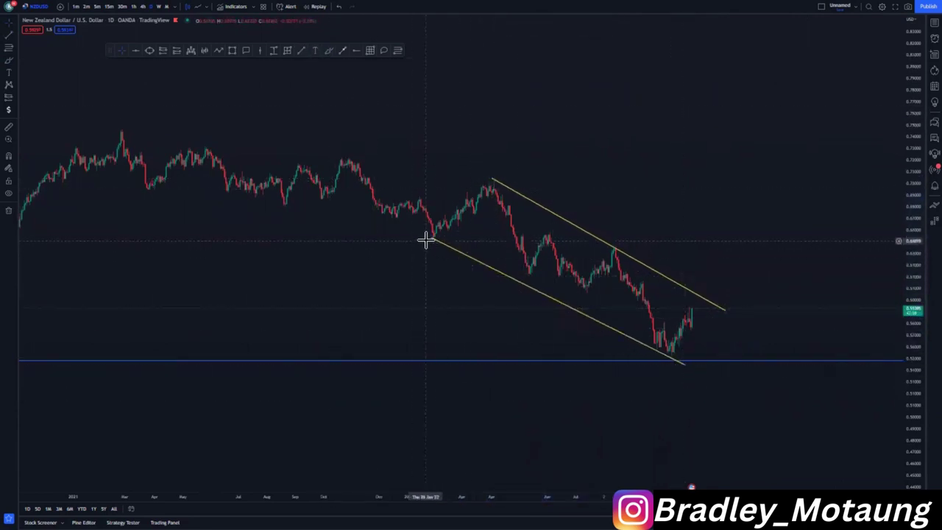
drag(430, 243, 445, 236)
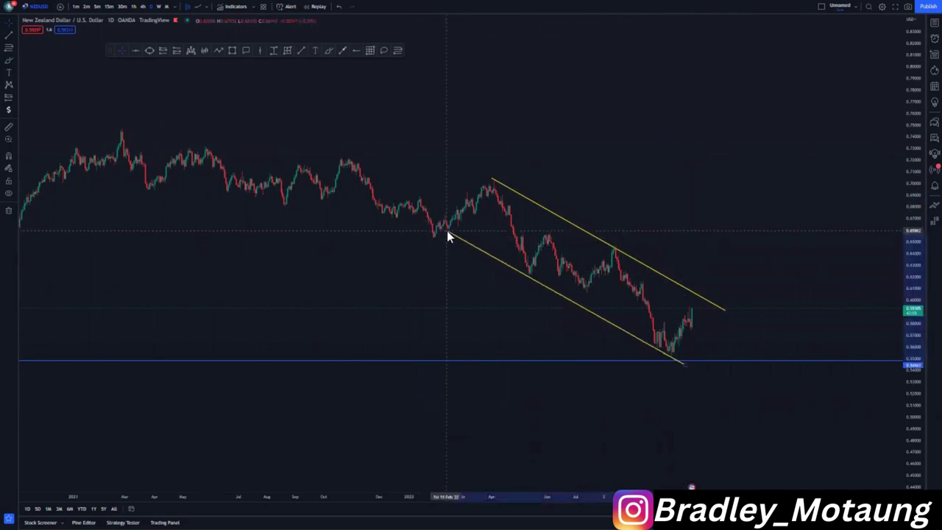
Extend the channel's upper line to about 0.592 and its lower line to about 0.538
drag(478, 307, 408, 298)
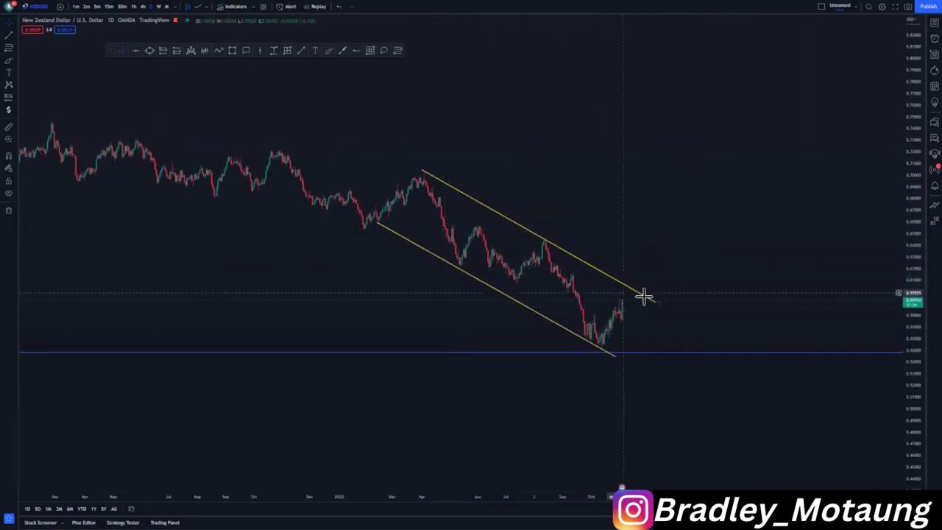
drag(654, 301, 660, 298)
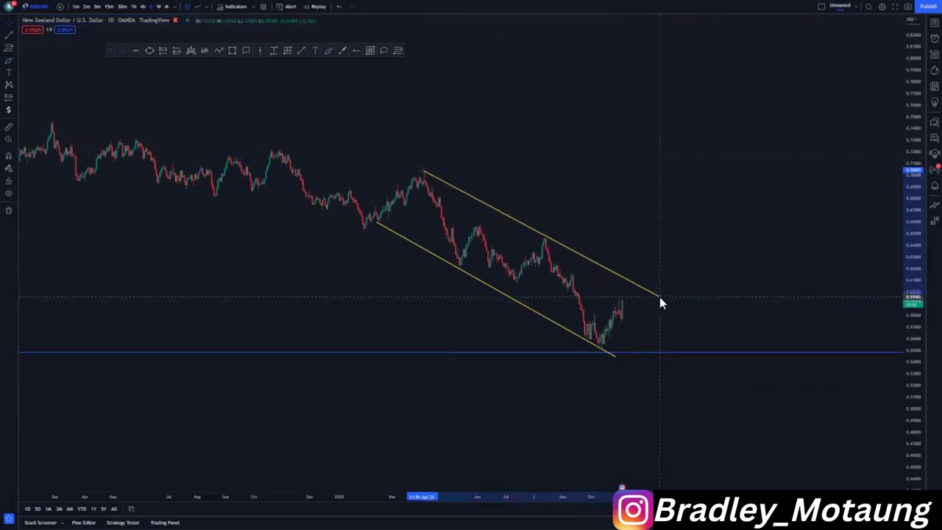
click(658, 279)
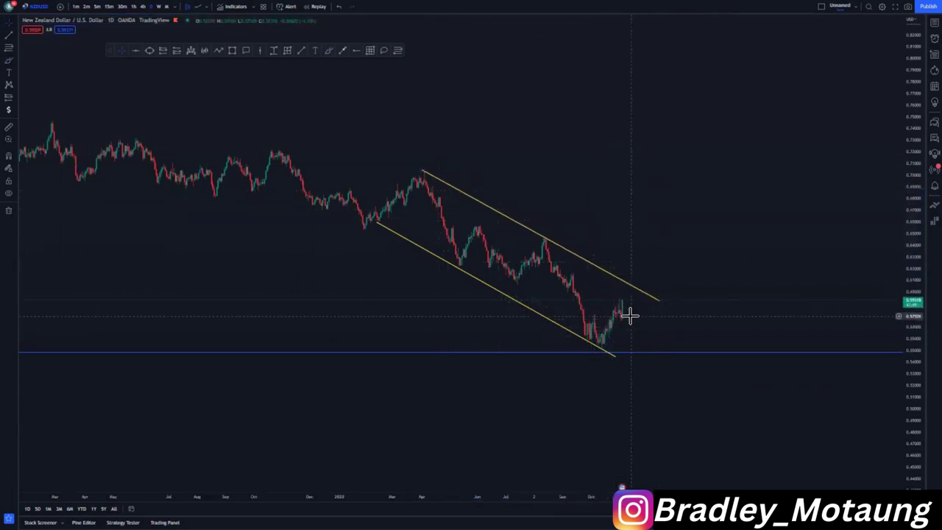
scroll(629, 315, up, 3)
scroll(500, 406, up, 2)
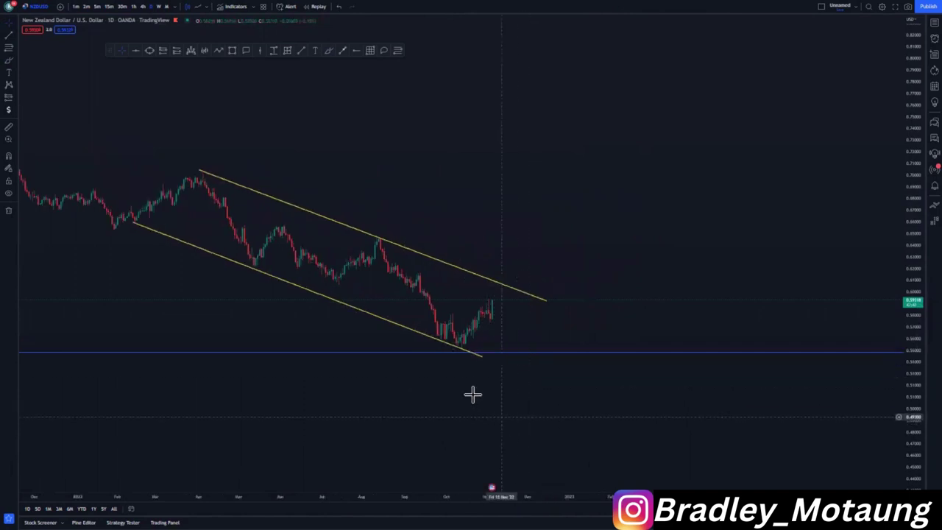
drag(482, 357, 495, 363)
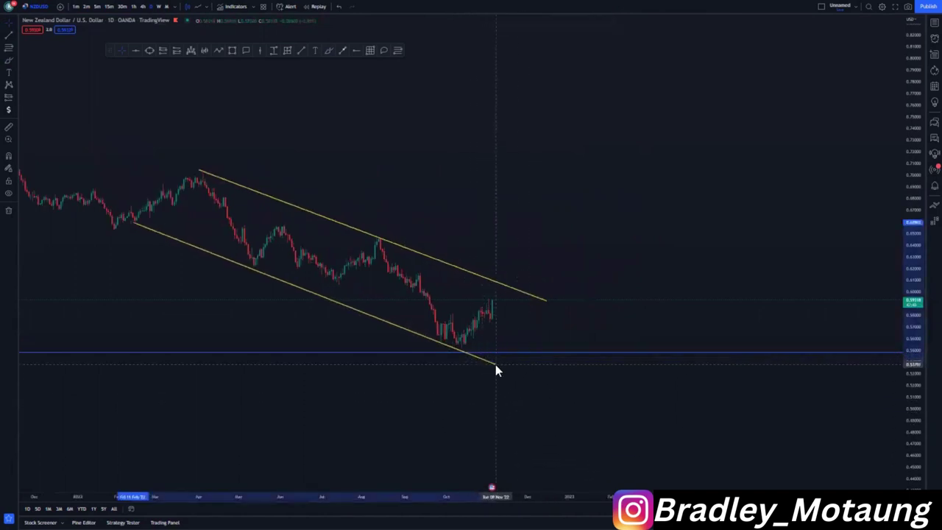
Draw a falling arrow from the current price to about 0.531 and a rising arrow from its tip to about 0.705
click(343, 50)
drag(493, 297, 505, 372)
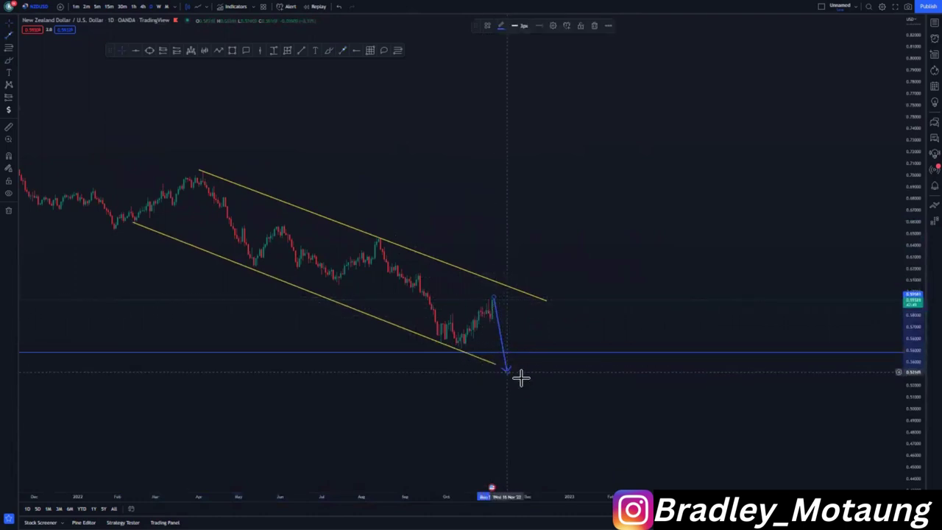
click(521, 378)
click(342, 52)
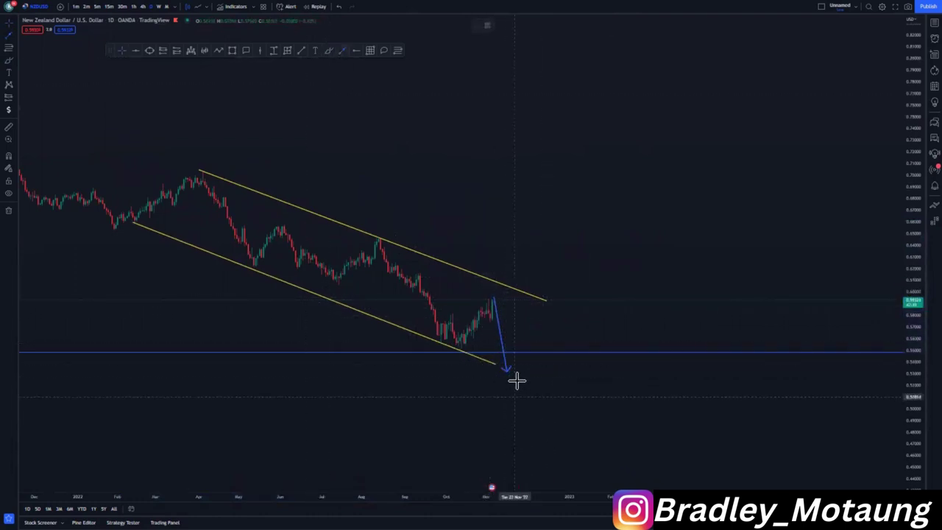
drag(510, 372, 548, 169)
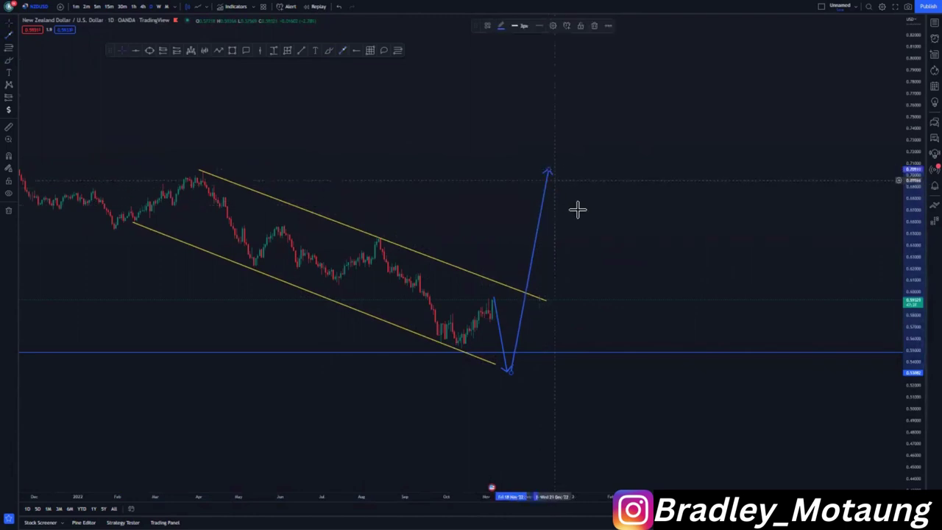
Place a horizontal ray at the channel's starting high of April 2022, about 0.703
click(354, 50)
click(200, 172)
drag(363, 256, 552, 257)
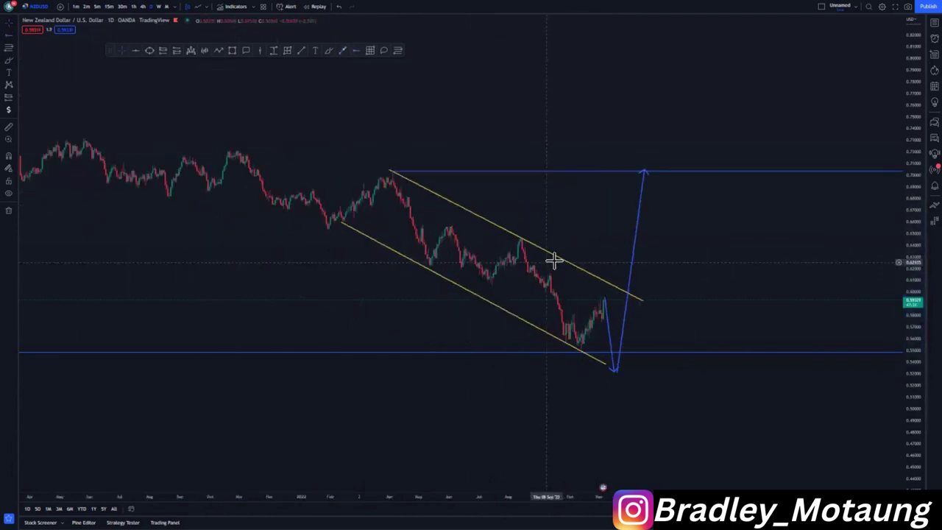
Delete the rising and falling price-path arrows
click(635, 239)
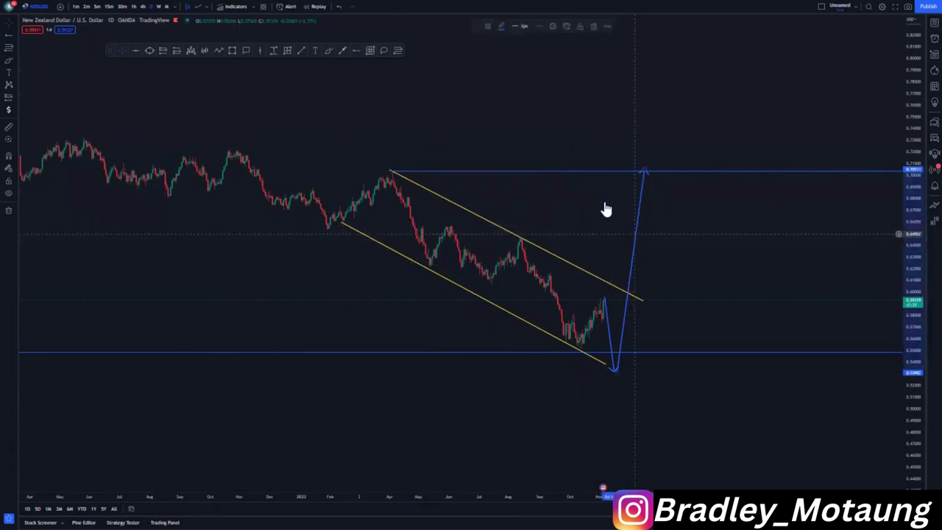
key(Delete)
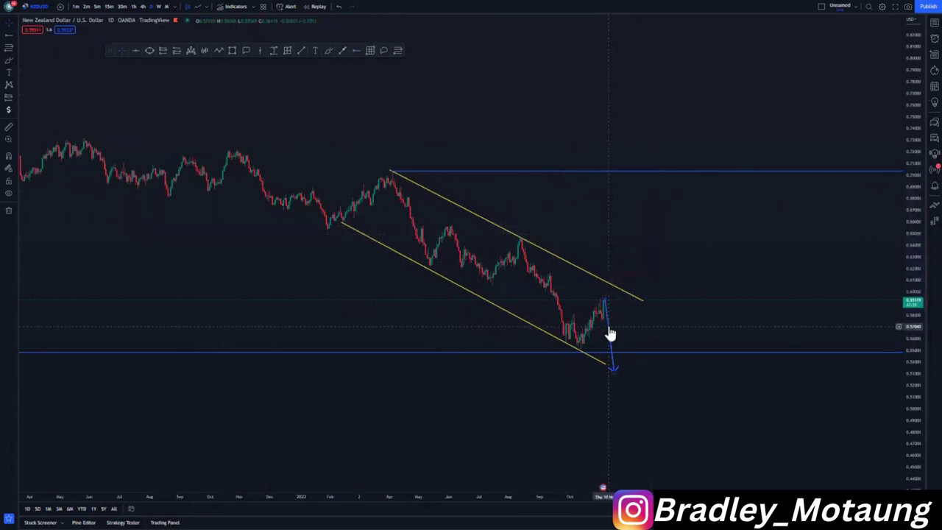
click(610, 333)
click(593, 27)
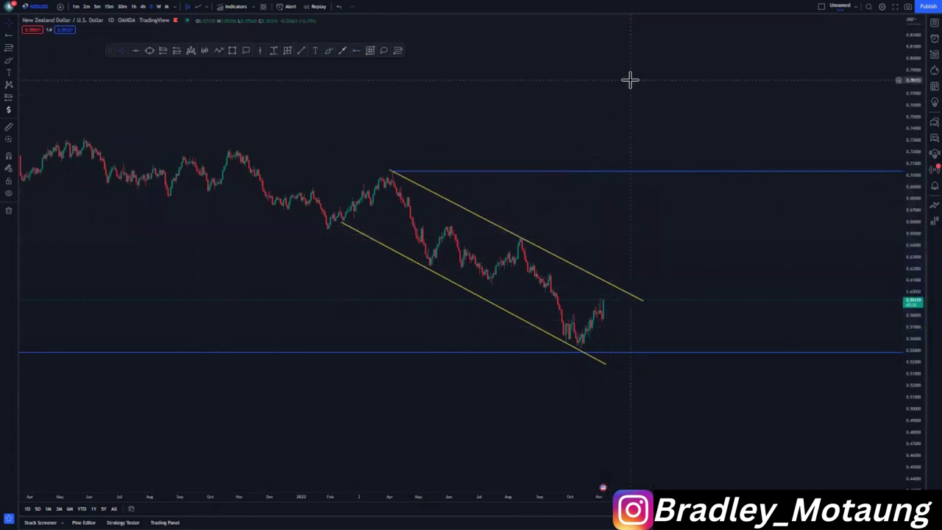
Switch to the 4-hour chart and draw a rising trend line above the October recovery highs from about 0.567 to about 0.597
text(4h)
key(Return)
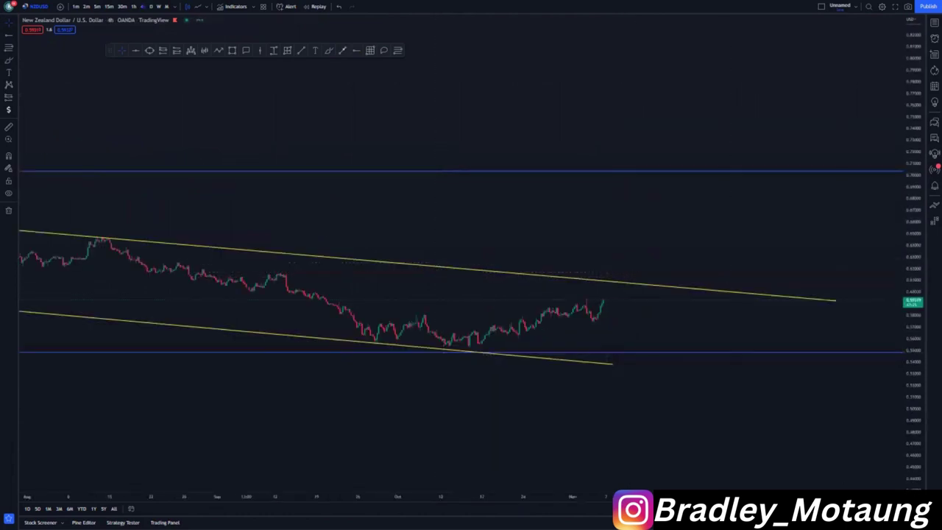
drag(913, 435, 913, 316)
drag(685, 365, 605, 299)
scroll(624, 368, down, 5)
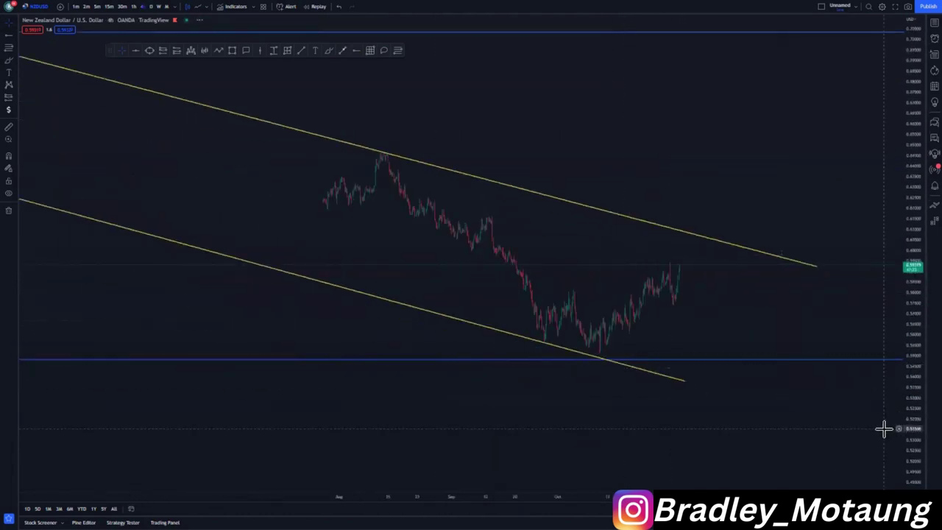
scroll(883, 429, up, 5)
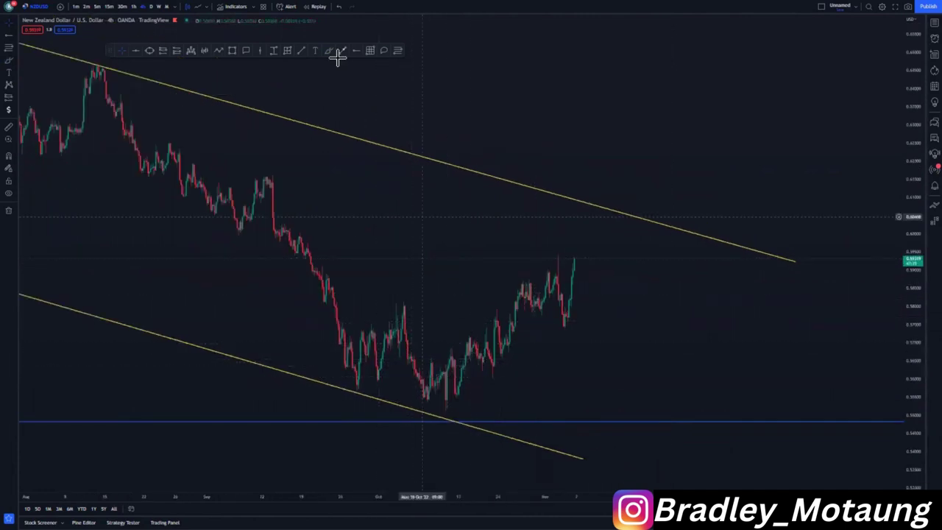
click(412, 353)
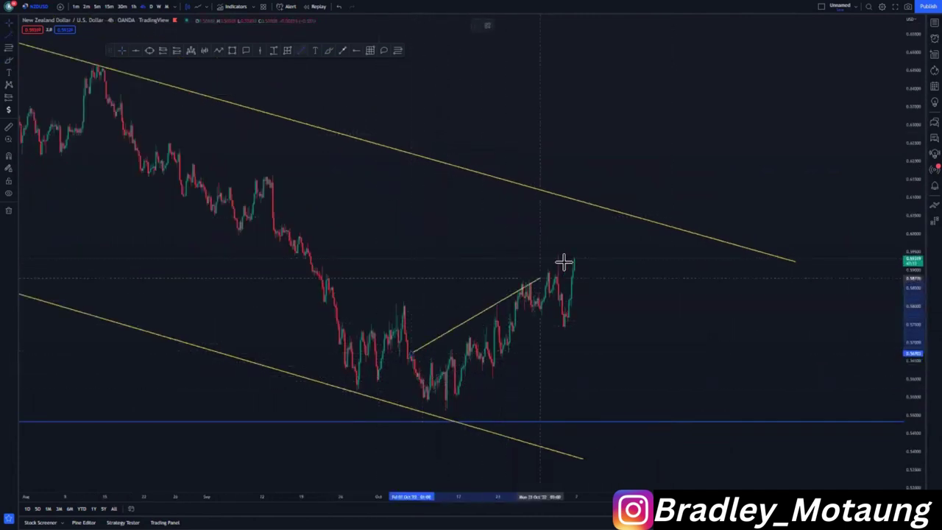
click(573, 244)
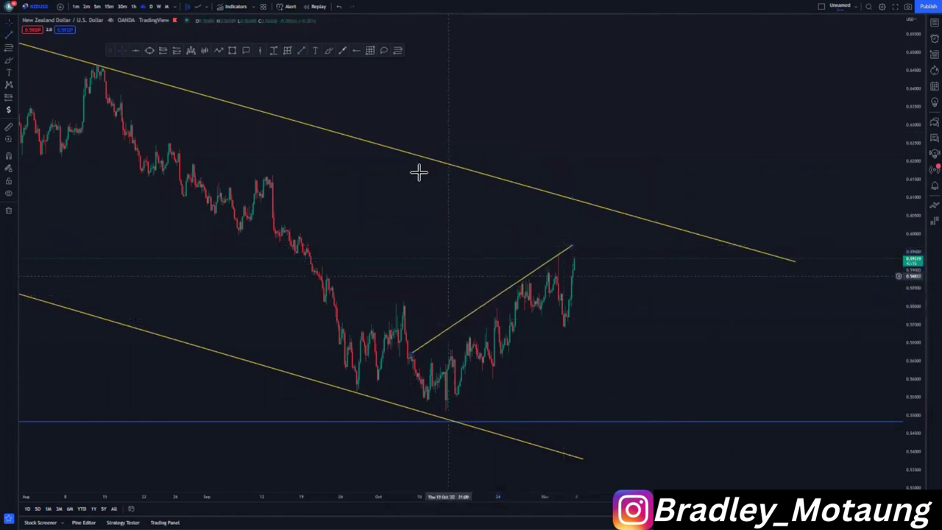
Draw a rising trend line under the recovery lows, from the mid-October low near 0.552 to about 0.581
click(303, 50)
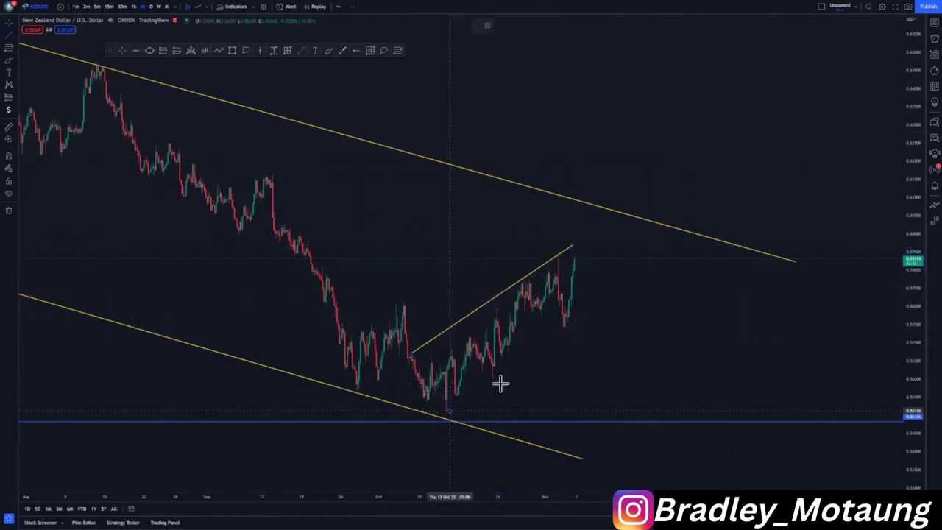
click(452, 409)
click(596, 304)
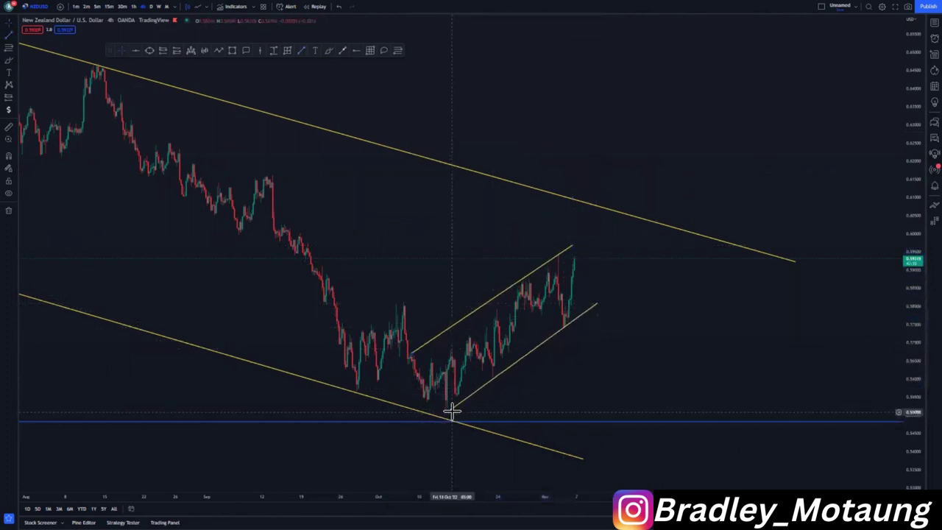
Anchor the lower rising trend line at the mid-October low and place a horizontal ray at that low, about 0.551
drag(448, 406, 446, 410)
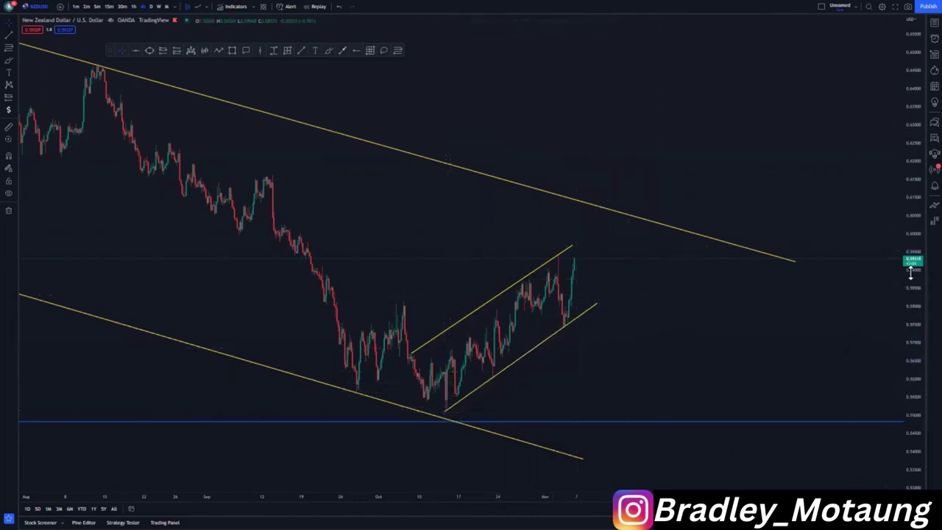
drag(911, 272, 911, 293)
drag(684, 362, 648, 336)
scroll(696, 406, down, 2)
scroll(696, 405, up, 1)
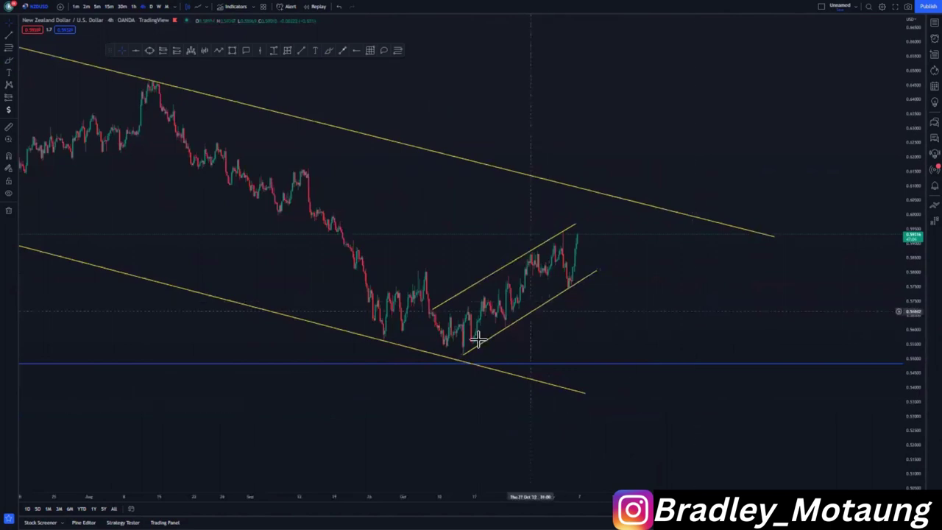
scroll(602, 342, down, 5)
drag(482, 352, 316, 357)
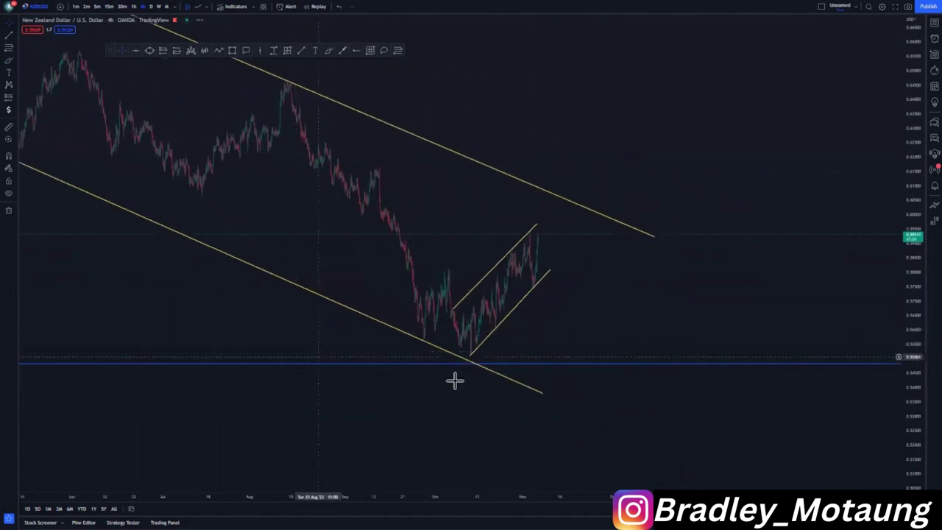
scroll(454, 380, right, 3)
click(356, 50)
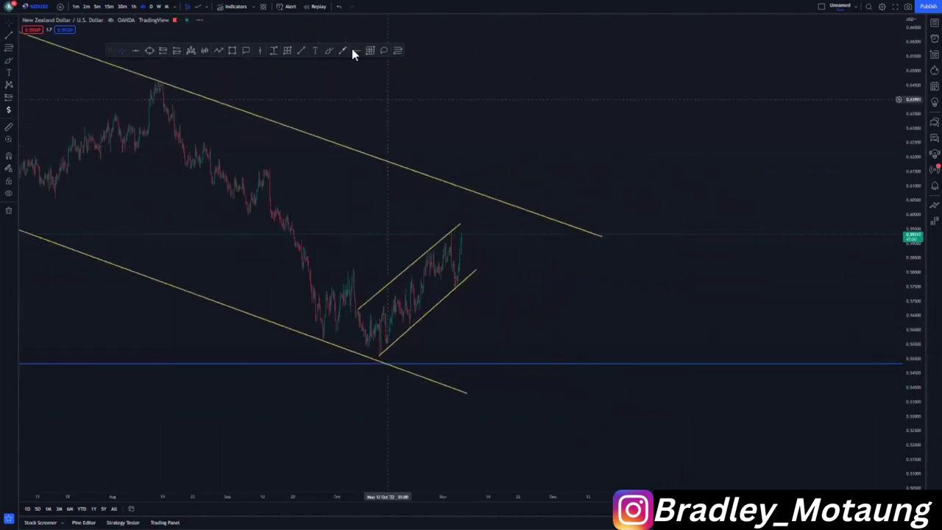
click(376, 355)
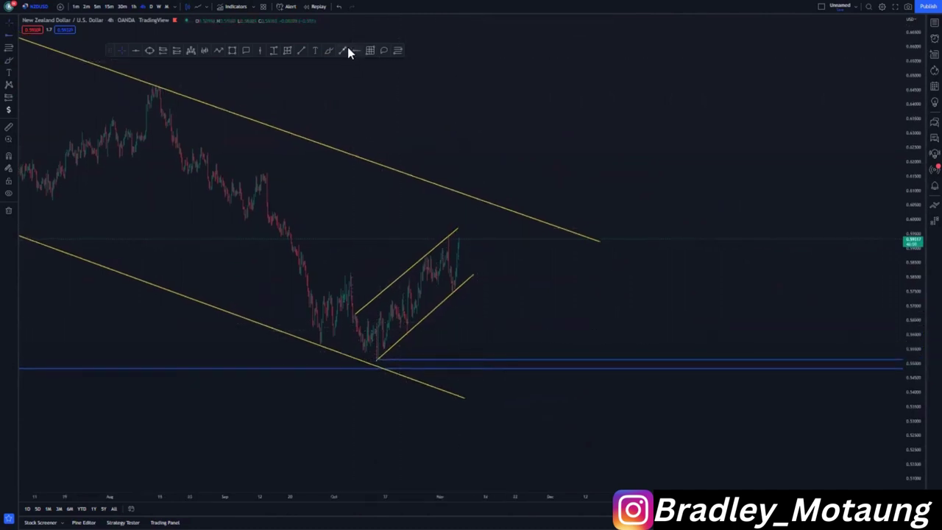
Try a price path with arrows falling from the current price to the 0.551 ray and rising to about 0.635, and undo both
click(457, 237)
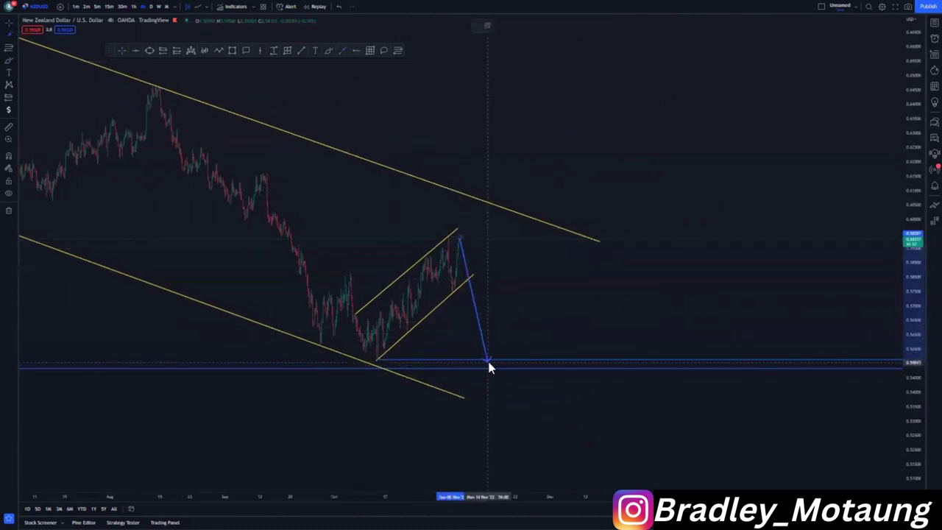
click(486, 360)
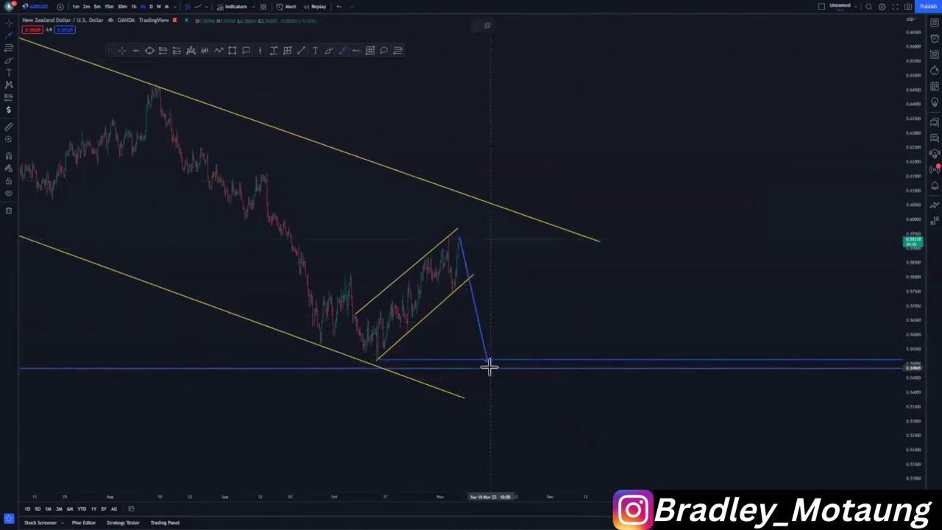
double_click(545, 119)
scroll(669, 366, down, 3)
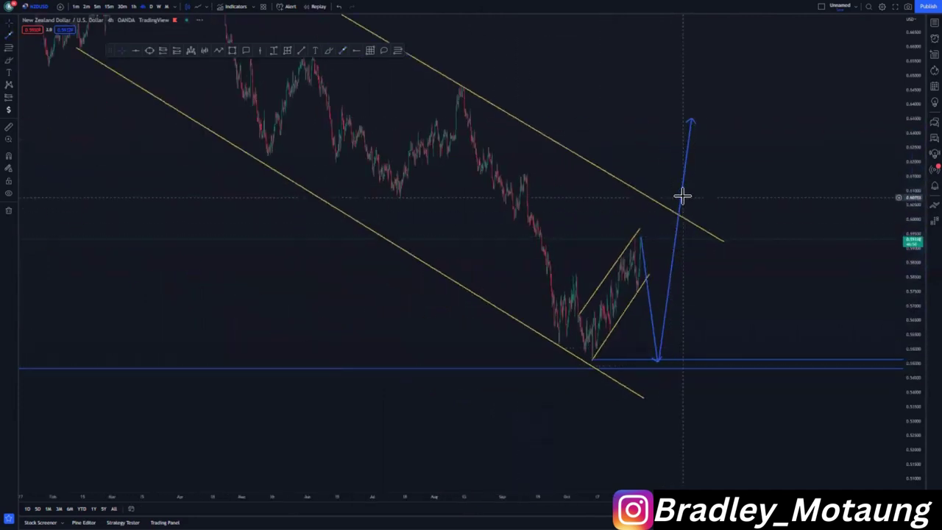
key(ctrl+z)
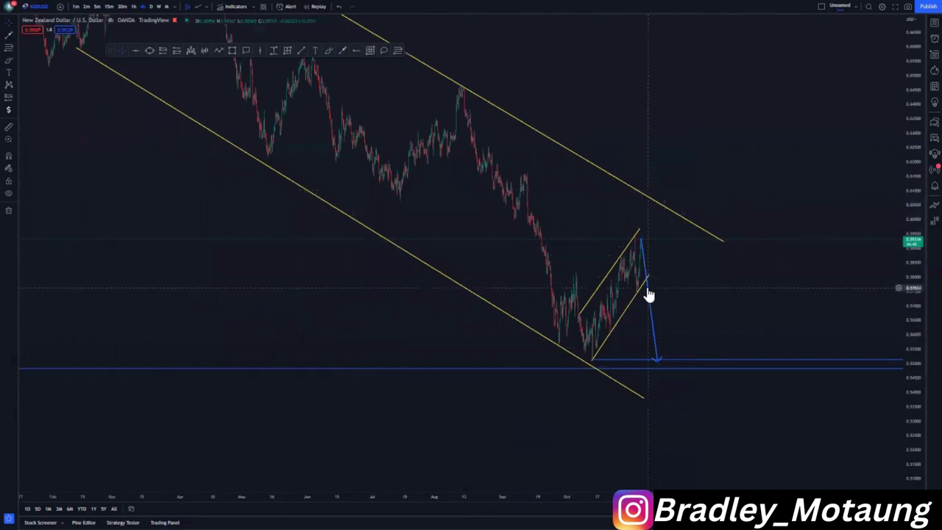
key(ctrl+z)
Extend the two rising recovery trend lines forward, the upper one to about 0.601 and the lower one to about 0.588
scroll(679, 309, up, 4)
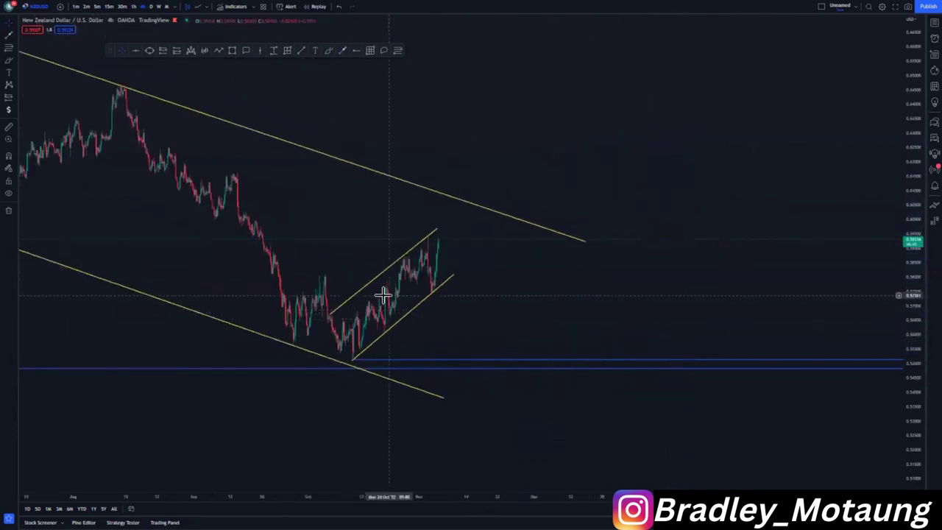
drag(437, 229, 451, 220)
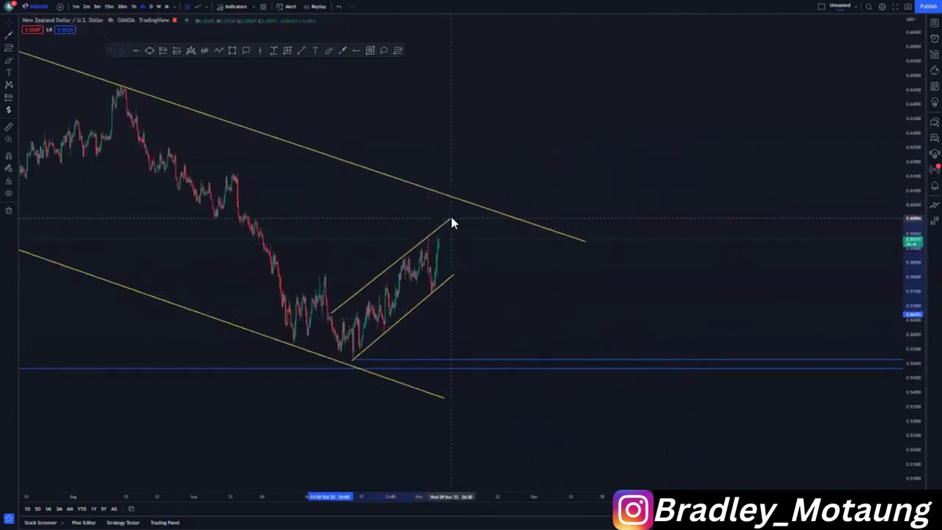
drag(454, 274, 481, 252)
click(549, 286)
drag(910, 194, 909, 251)
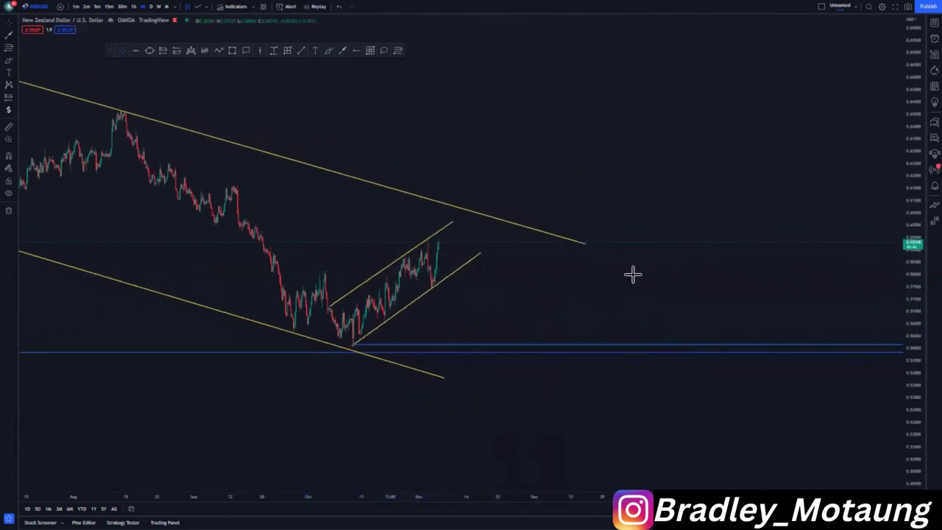
Place horizontal rays at the mid-September pullback high, about 0.6025, and at the 13 September high, about 0.616
scroll(632, 275, down, 3)
scroll(631, 276, up, 2)
scroll(426, 214, up, 2)
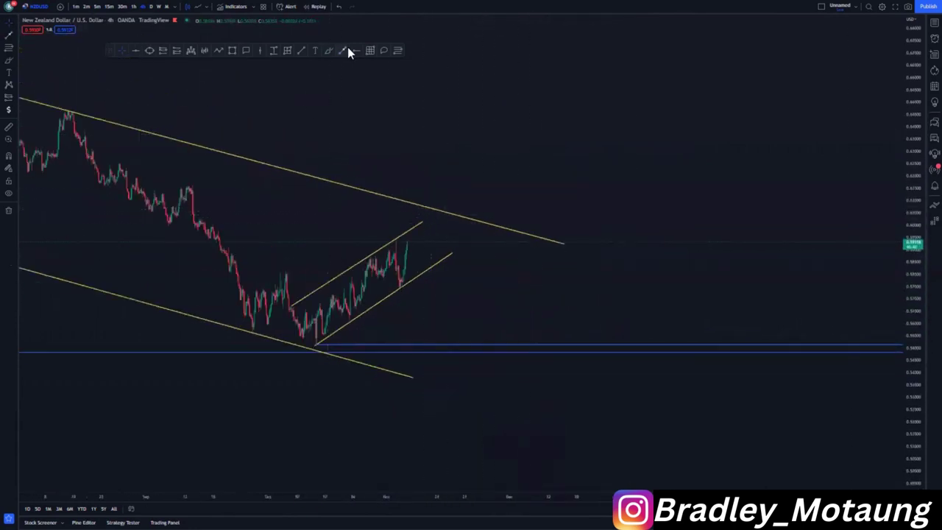
click(194, 218)
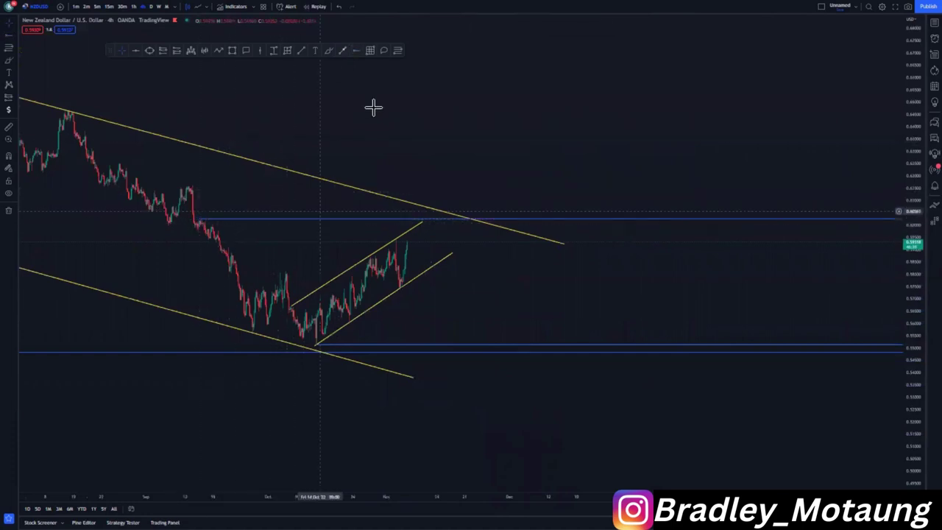
click(360, 52)
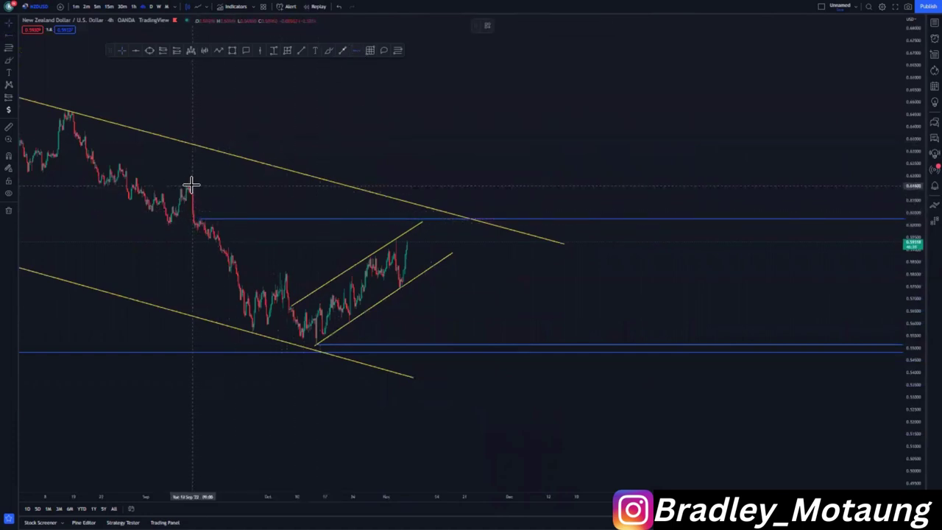
click(190, 183)
Switch the NZDUSD chart to the 1-hour timeframe
scroll(542, 280, down, 2)
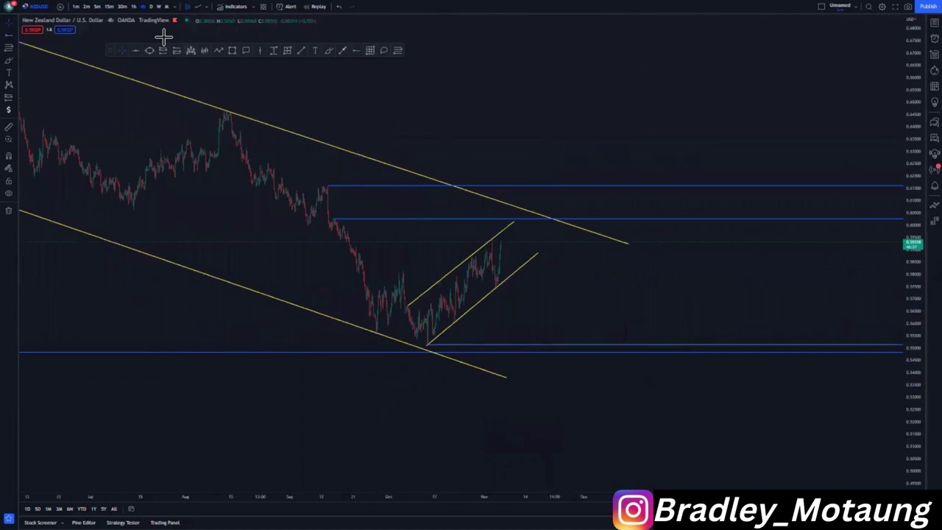
click(133, 7)
scroll(565, 327, down, 5)
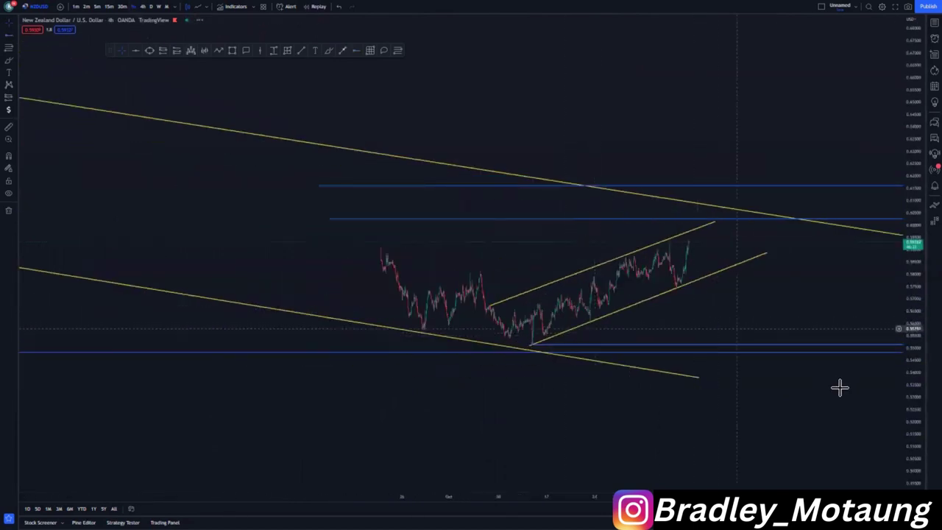
drag(904, 418, 904, 335)
drag(767, 330, 690, 337)
scroll(718, 379, down, 4)
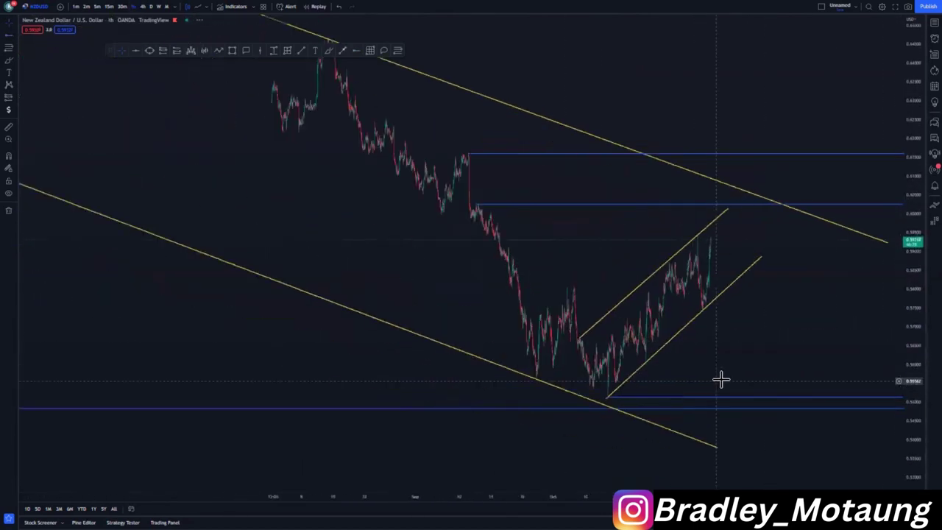
scroll(720, 379, up, 3)
scroll(424, 125, up, 2)
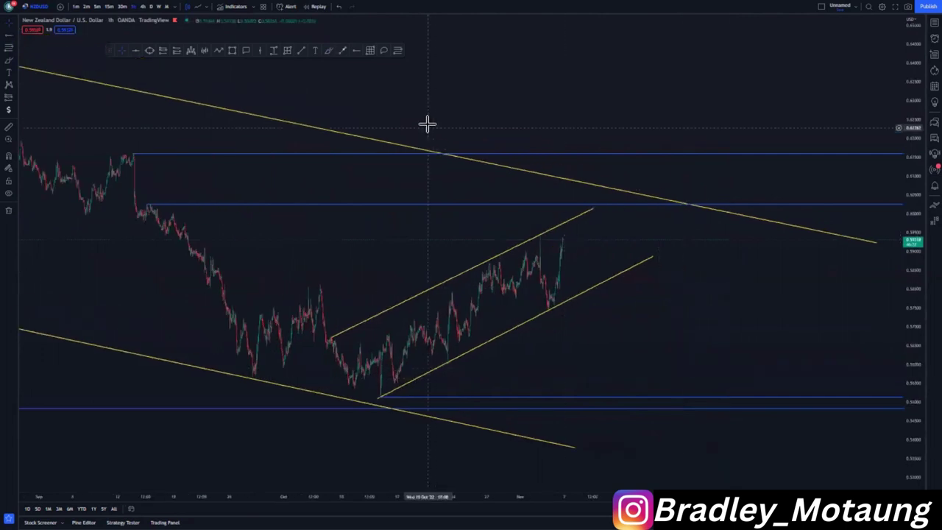
Extend the rising channel's upper line to the falling trend line at about 0.606 and its lower line to about 0.593
click(563, 243)
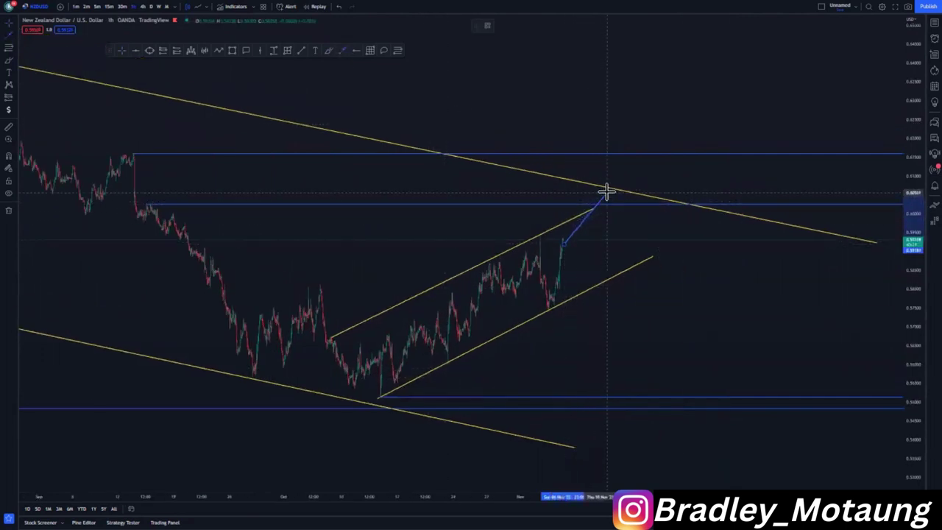
key(Escape)
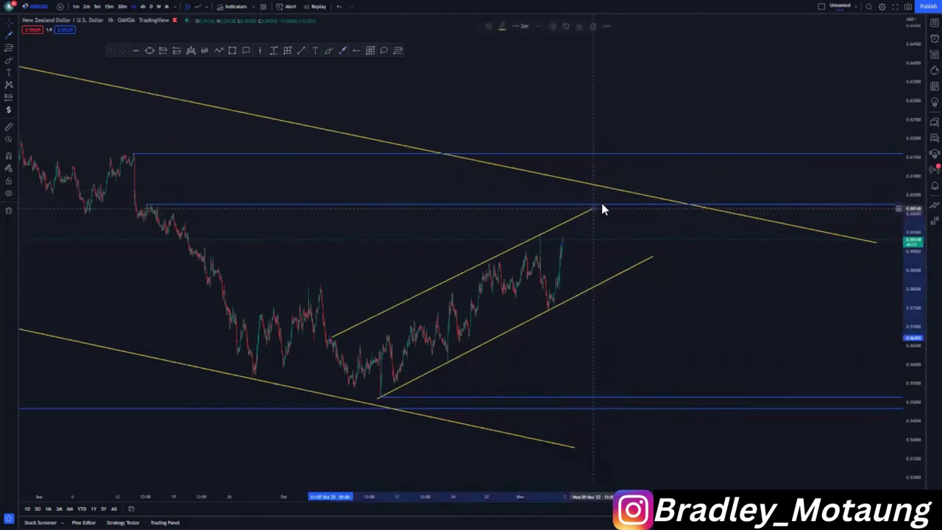
drag(652, 256, 684, 242)
click(695, 300)
Brush a zigzag price path inside the rising channel from the current price up to the ray at about 0.6025
scroll(687, 323, up, 3)
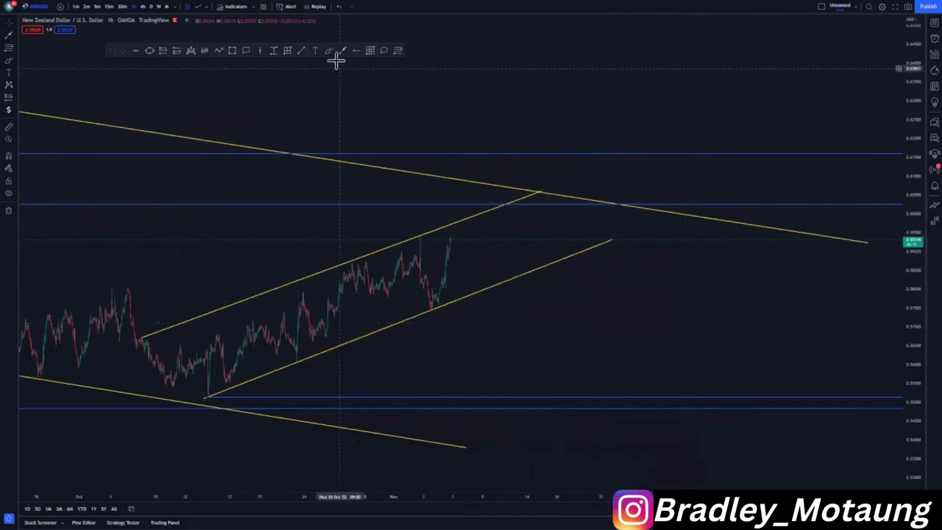
click(329, 51)
mouse_move(450, 238)
mouse_down()
mouse_move(470, 287)
mouse_move(483, 227)
mouse_move(498, 277)
mouse_move(503, 219)
mouse_move(547, 263)
mouse_move(555, 204)
mouse_up()
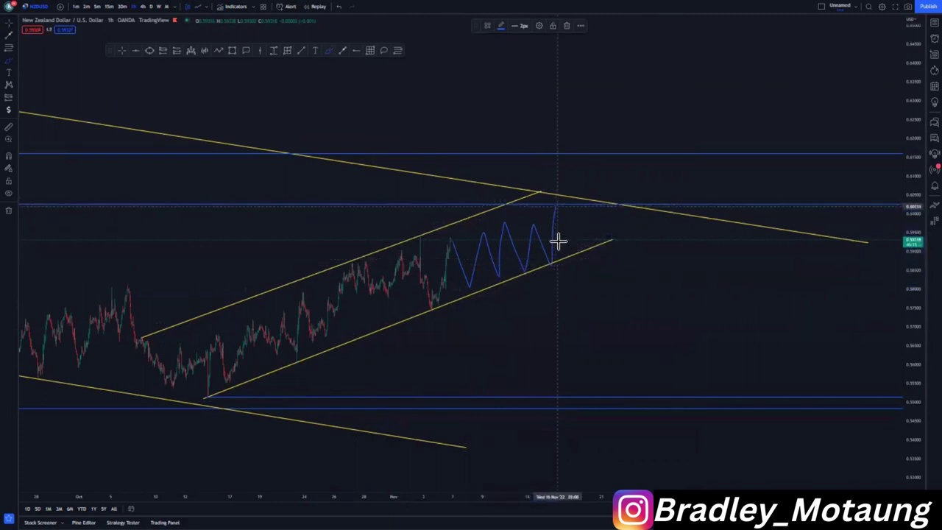
Circle the mid-September pullback high and the future touch of the falling trend line, and brush a drop into consolidation below the rising channel
scroll(442, 262, down, 3)
drag(158, 204, 181, 202)
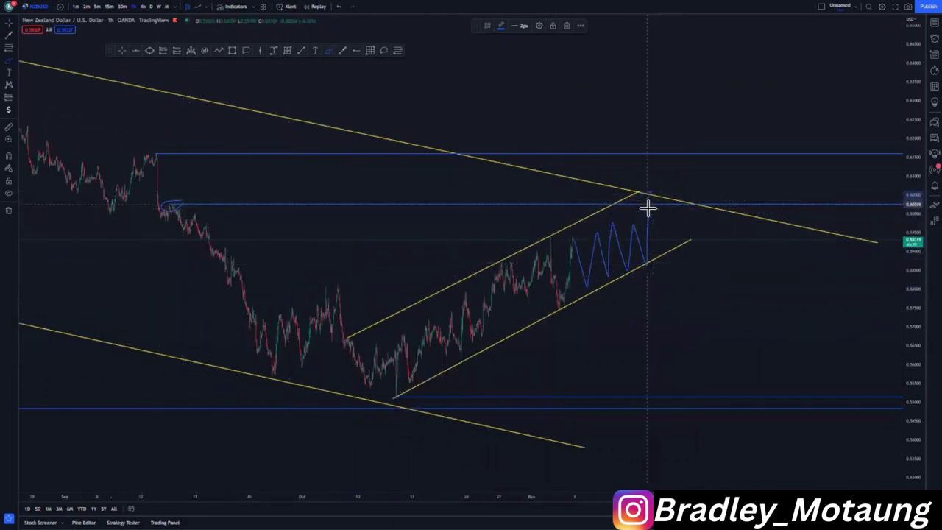
drag(659, 190, 669, 265)
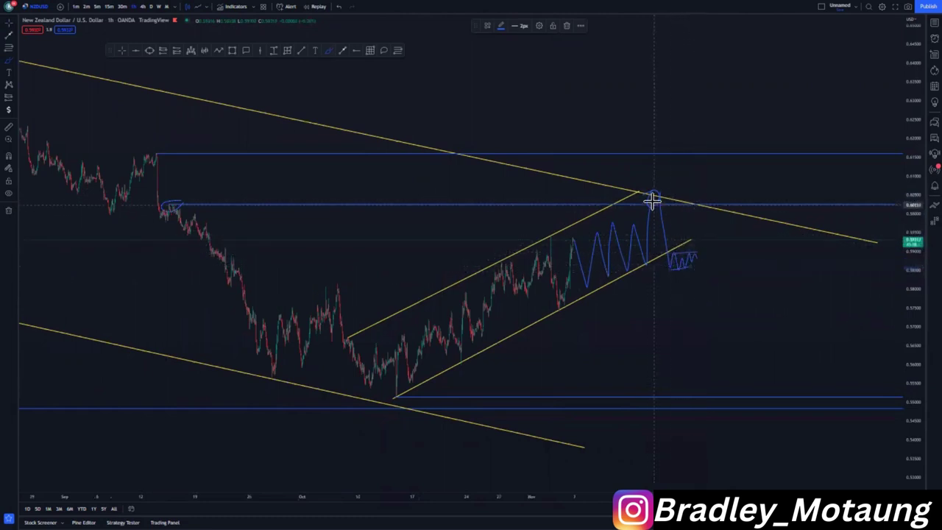
Brush a breakout path above the falling trend line to about 0.63, and circle the consolidation areas above and below
mouse_move(658, 201)
mouse_down()
mouse_move(668, 163)
mouse_move(690, 185)
mouse_move(721, 100)
mouse_up()
scroll(773, 252, down, 3)
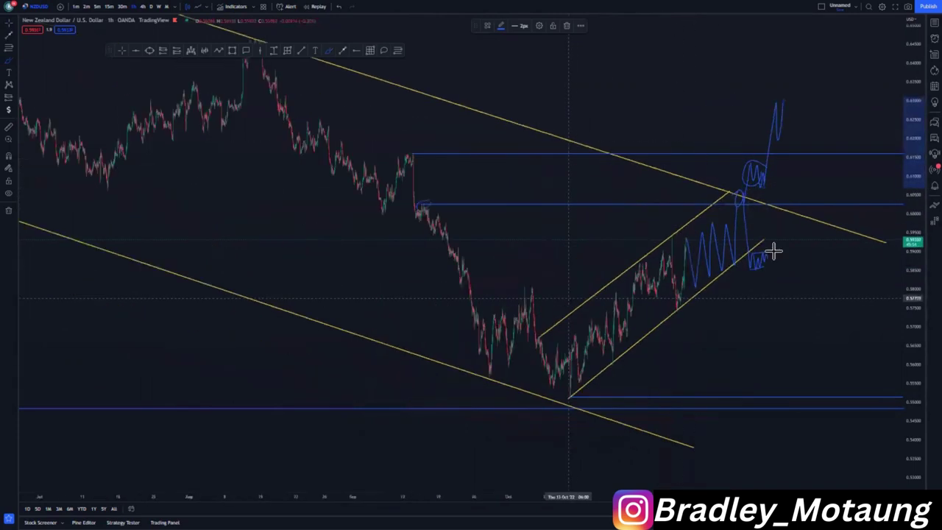
scroll(752, 258, down, 2)
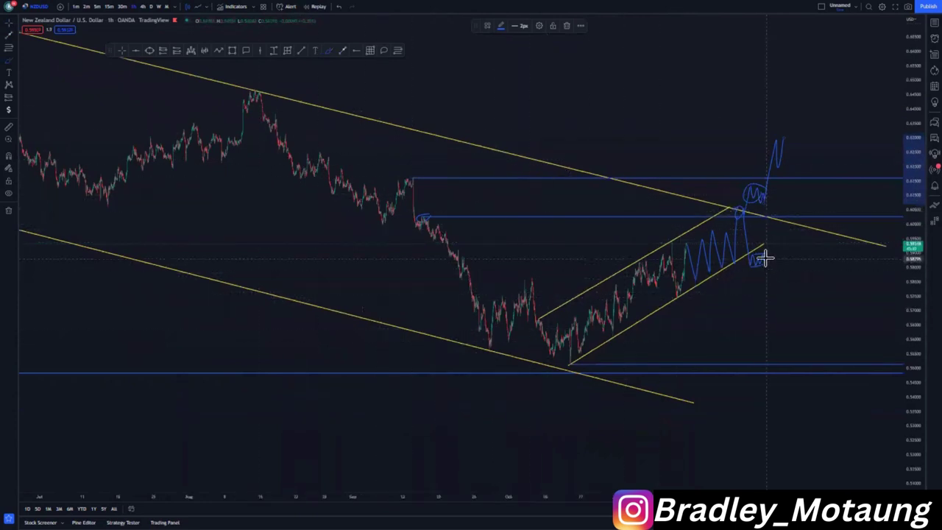
mouse_move(750, 248)
mouse_down()
mouse_move(784, 257)
mouse_move(748, 251)
mouse_up()
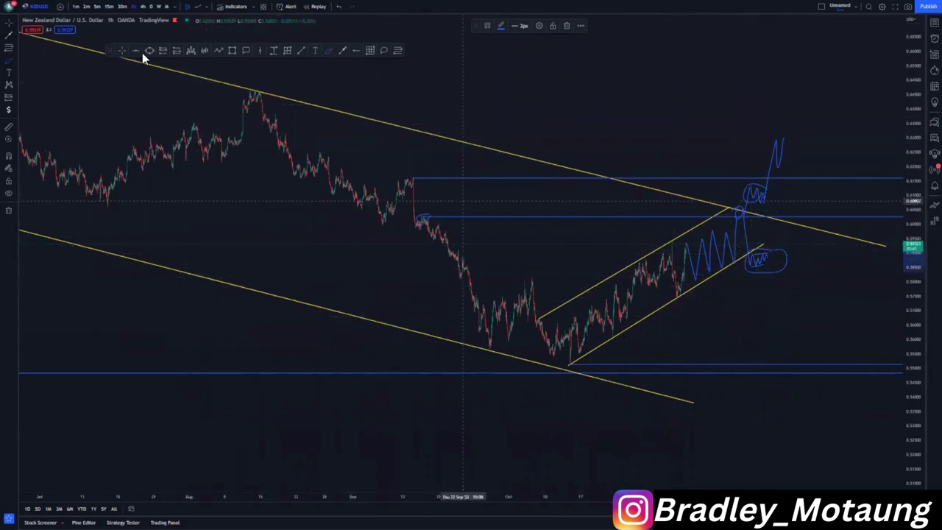
Add a short position below the rising channel with entry about 0.584, stop about 0.593 and target about 0.551
click(161, 50)
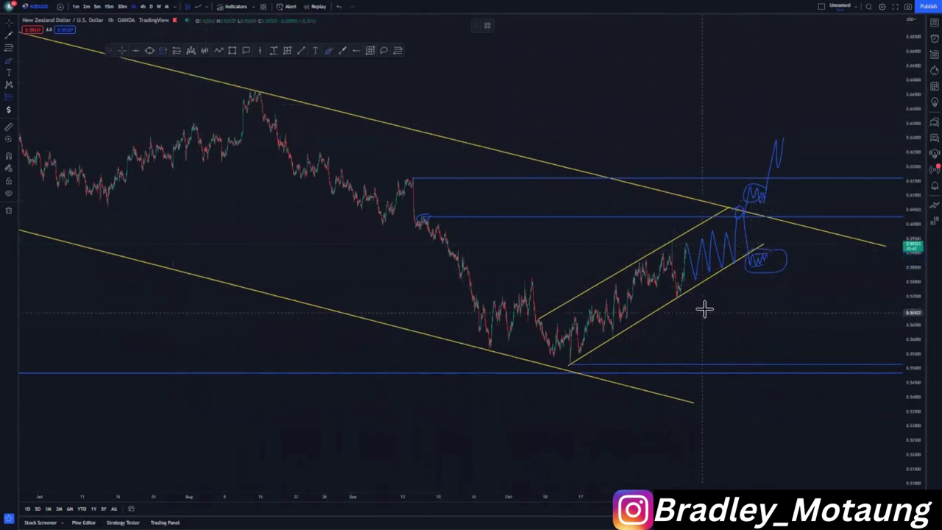
click(762, 270)
drag(763, 215, 763, 244)
drag(781, 335, 658, 330)
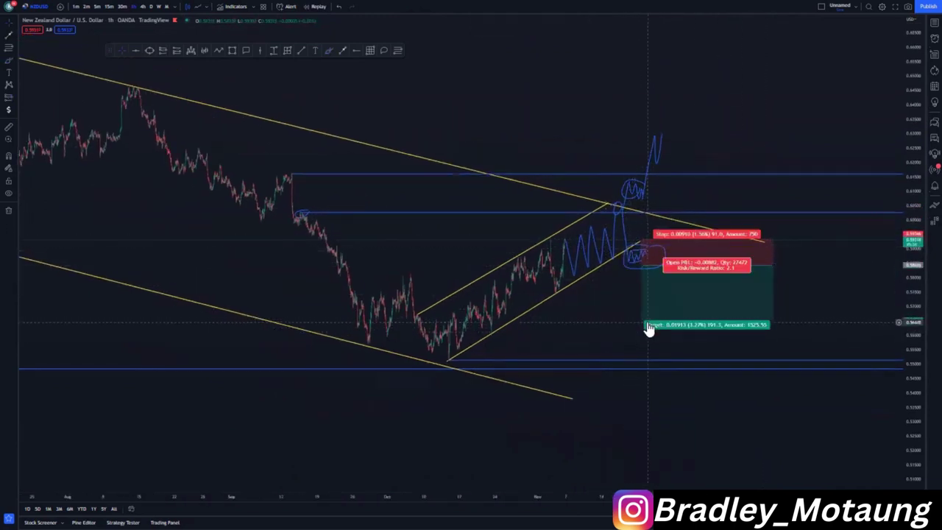
drag(642, 321, 642, 361)
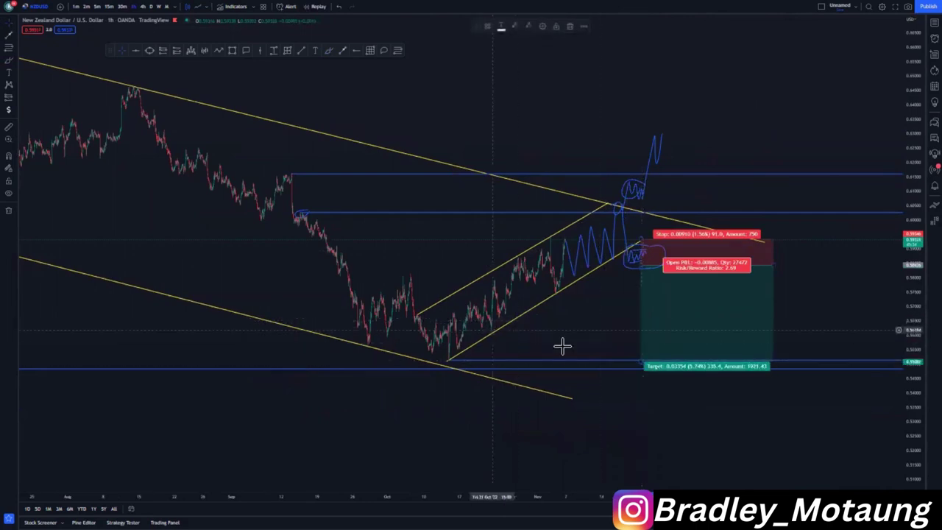
Brush a rising zigzag path from the short position's target near 0.551 through the falling trend line to about 0.625
drag(573, 319, 524, 332)
scroll(525, 332, down, 3)
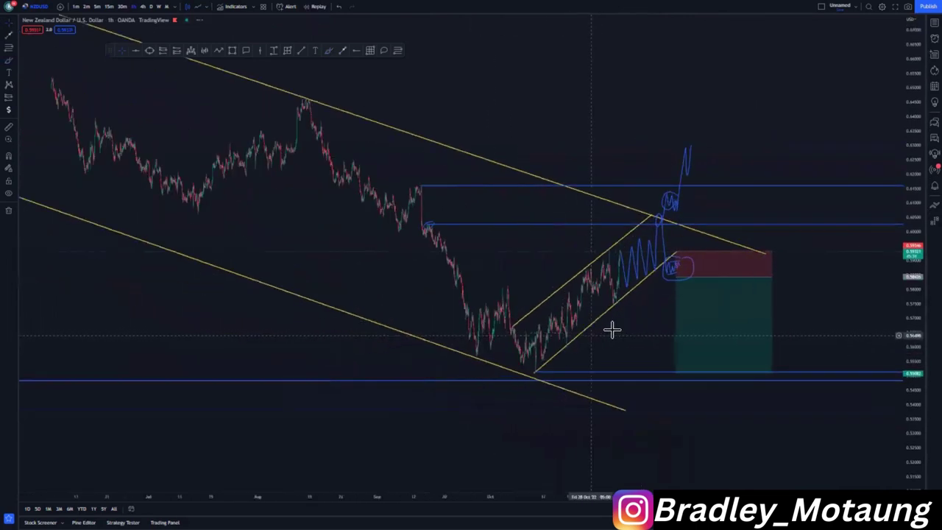
mouse_move(591, 335)
mouse_down()
mouse_move(500, 343)
mouse_move(494, 365)
mouse_up()
click(331, 51)
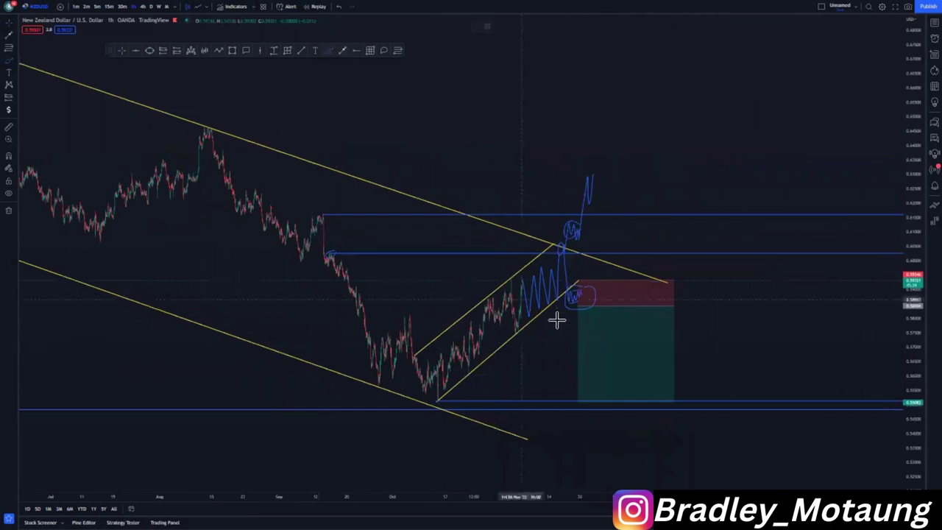
mouse_move(588, 401)
mouse_down()
mouse_move(606, 356)
mouse_move(626, 354)
mouse_move(692, 187)
mouse_up()
scroll(639, 295, down, 1)
scroll(639, 296, down, 1)
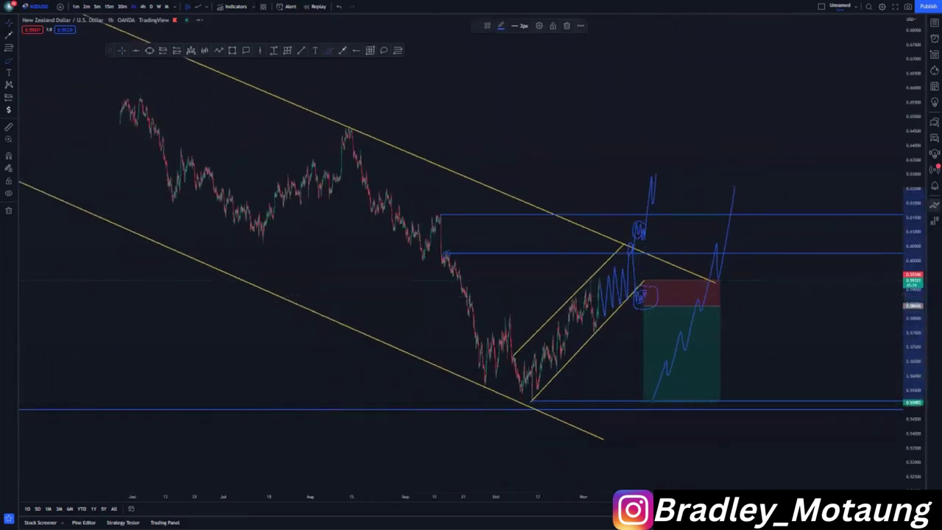
drag(913, 170, 913, 305)
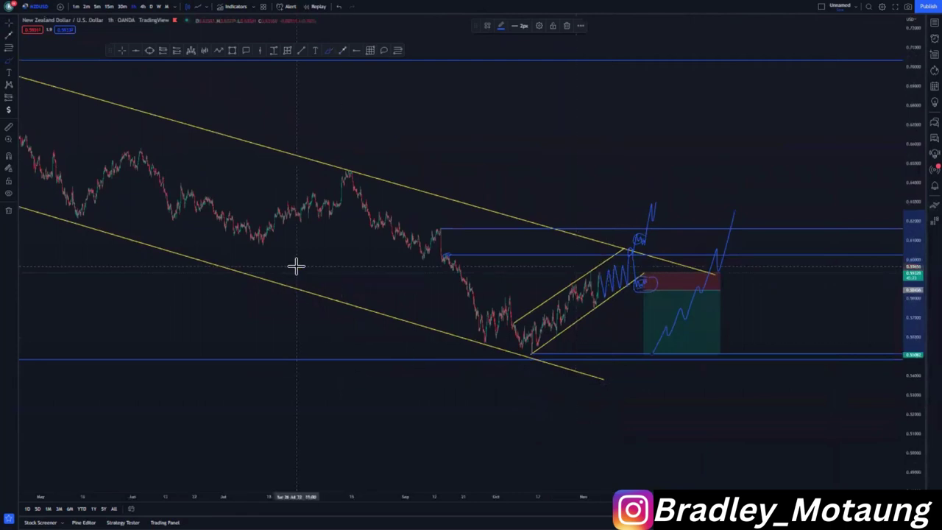